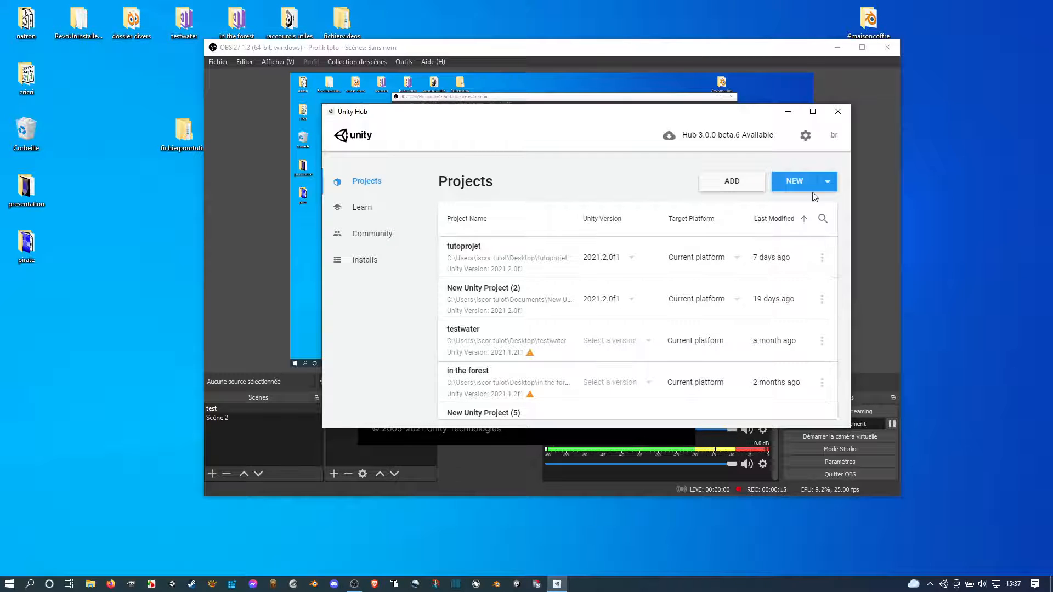
Create a new Unity project named tutoprojet0 with the 3D template
left_click(796, 182)
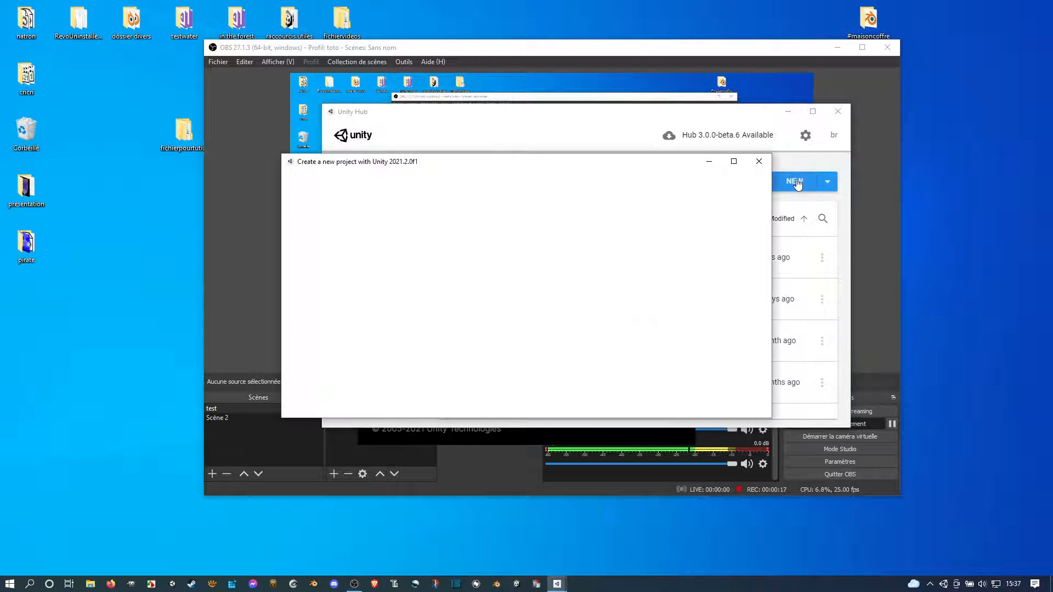
left_click(591, 223)
left_click_drag(646, 222, 503, 211)
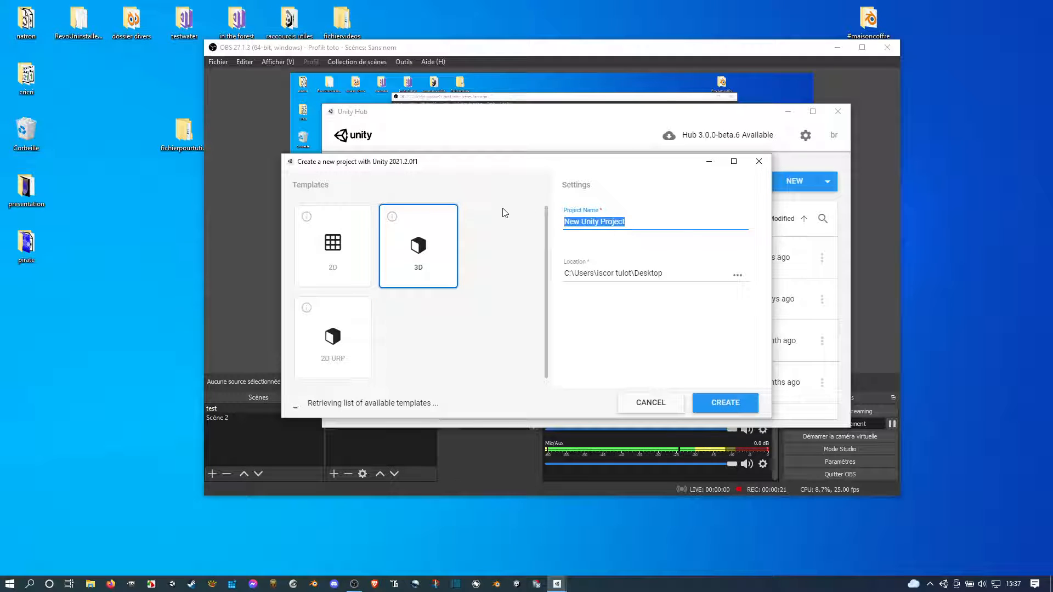
type("t")
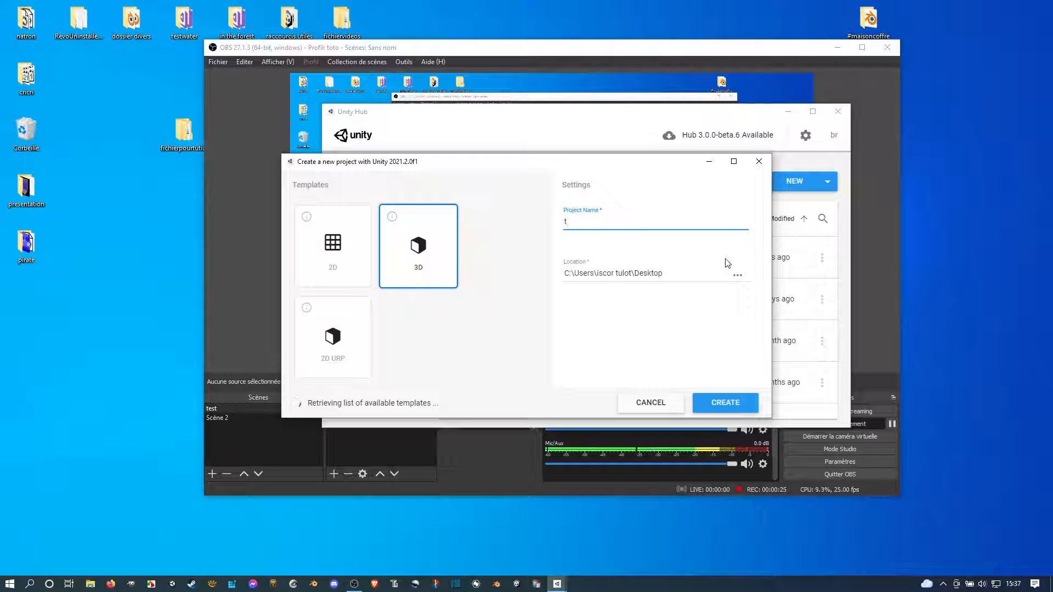
type("u")
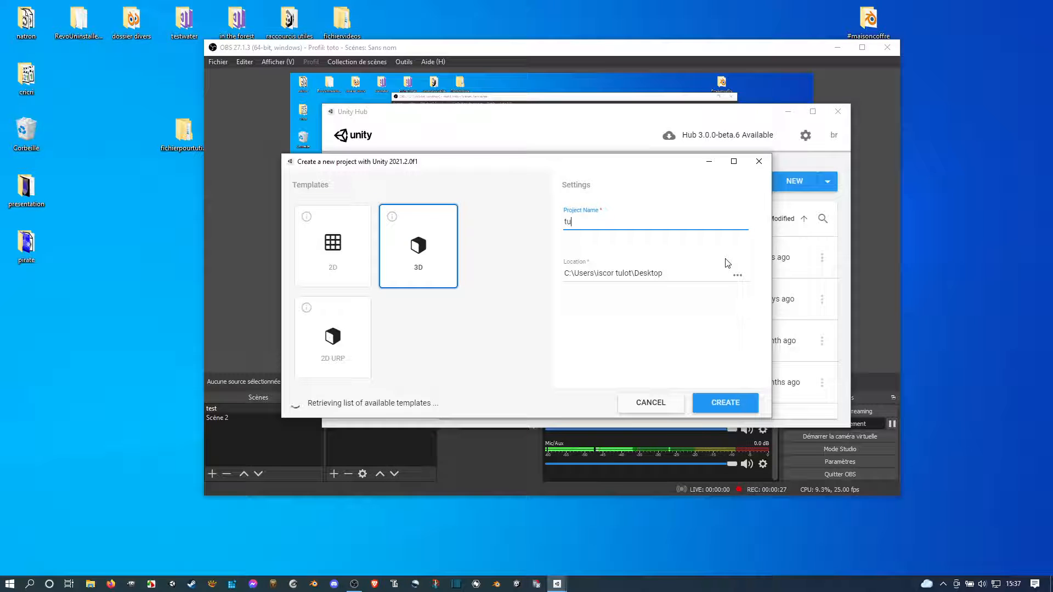
type("to")
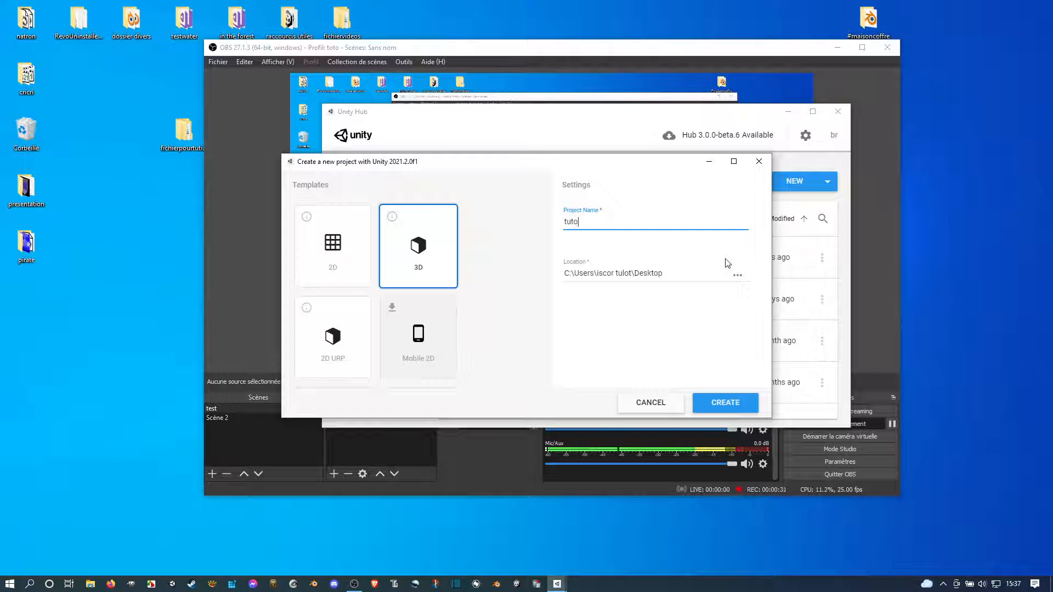
type("projet")
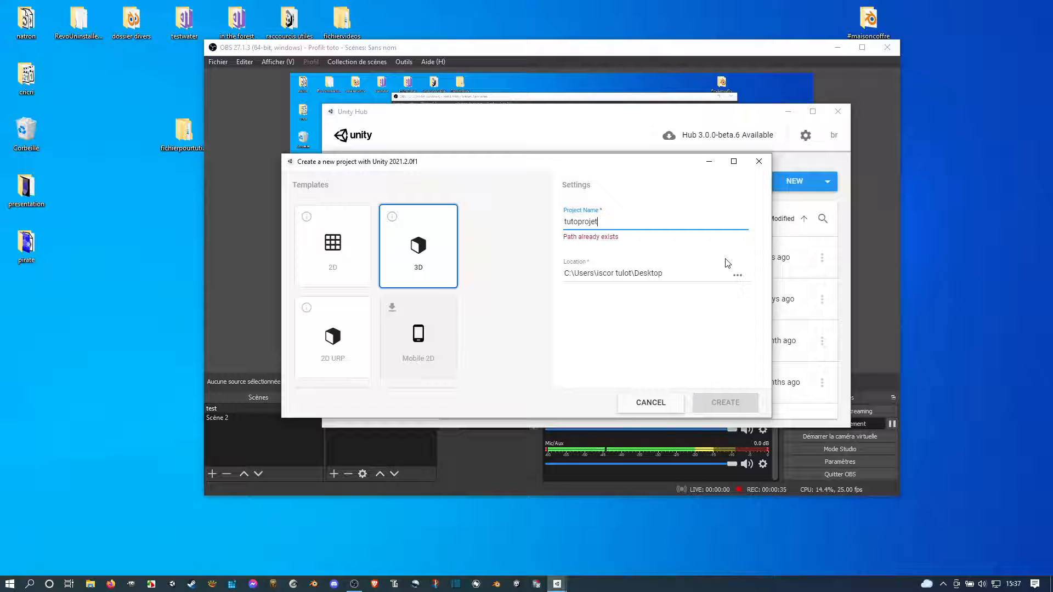
type("0")
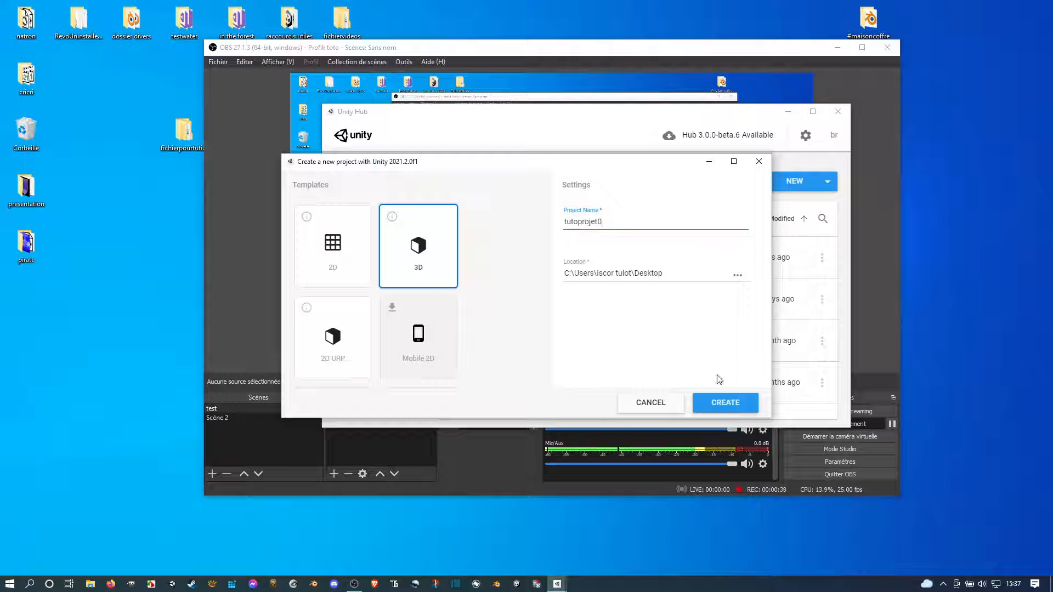
left_click(414, 245)
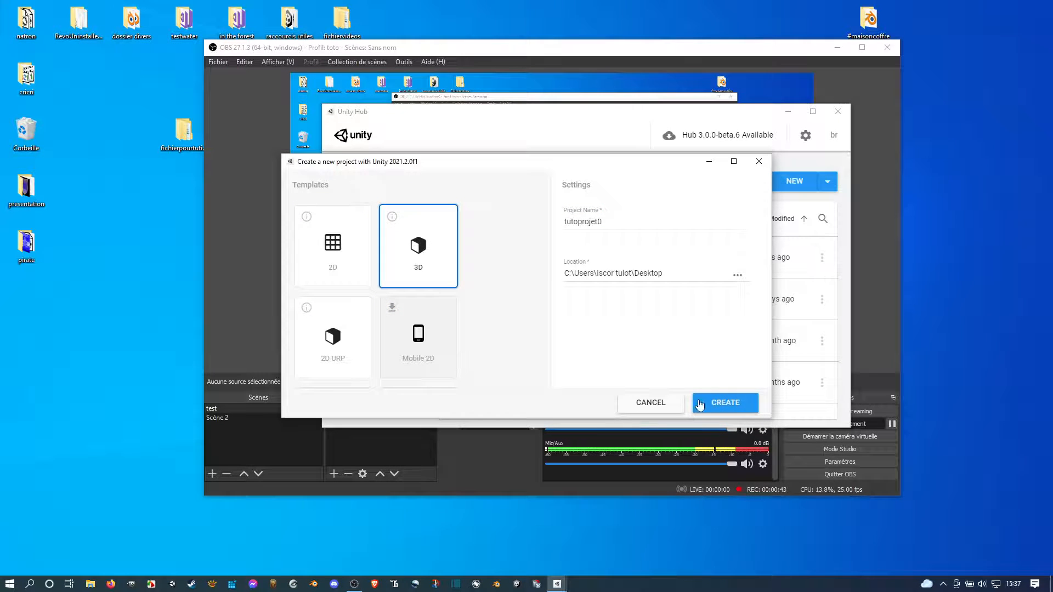
left_click(721, 405)
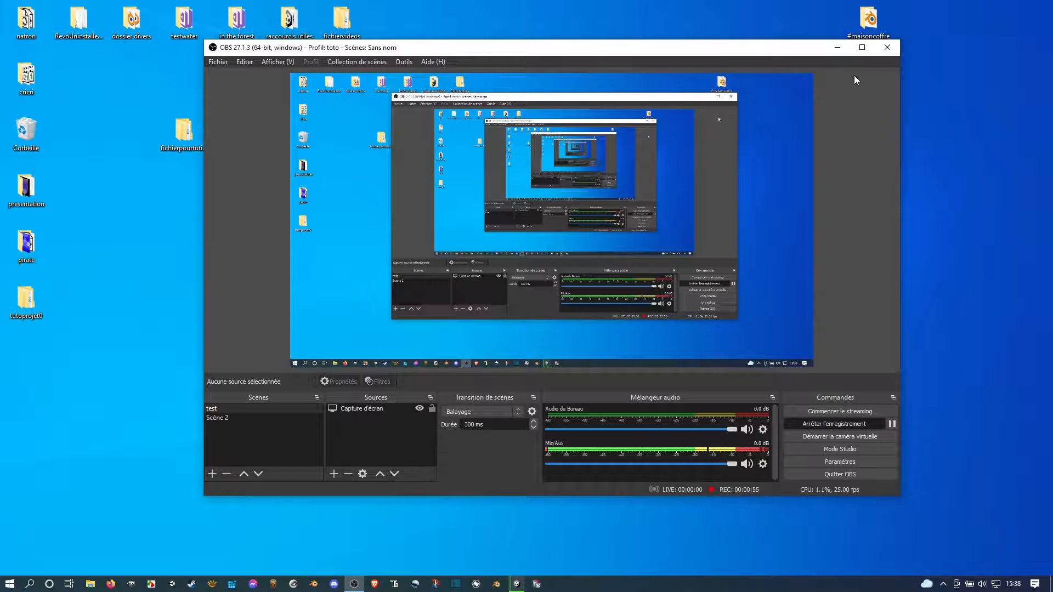
Clear the recording window away, maximize the Unity editor and switch its window layout to 2 by 3
left_click(837, 47)
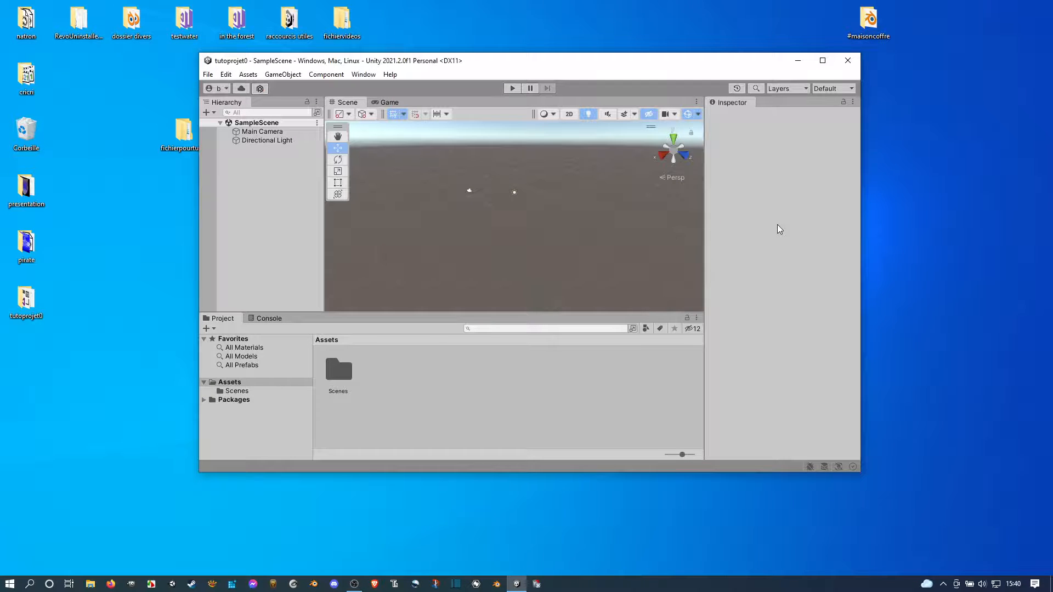
left_click(820, 63)
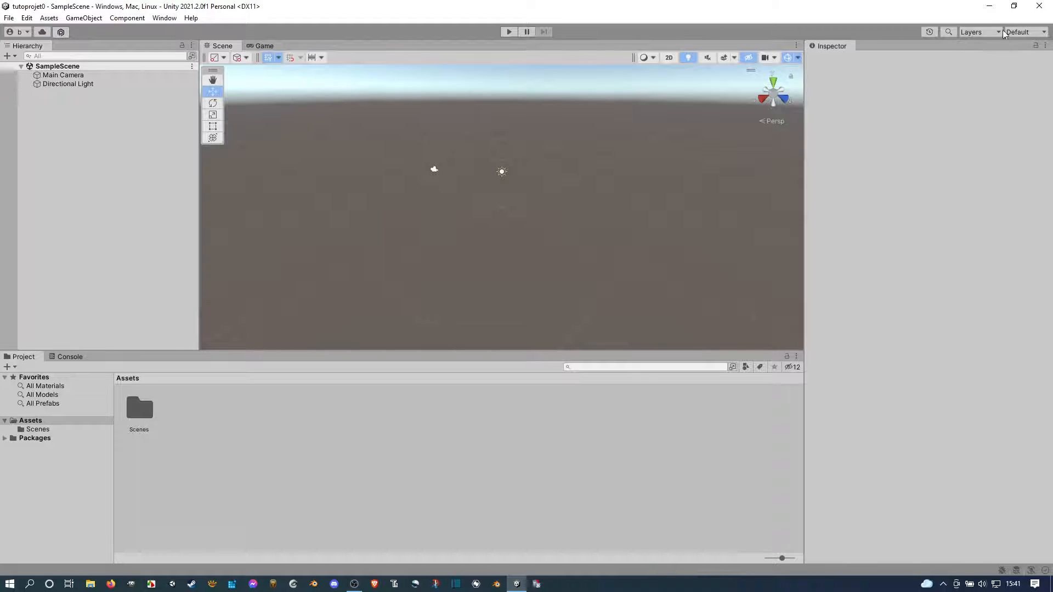
left_click(989, 33)
left_click(1023, 34)
left_click(1024, 34)
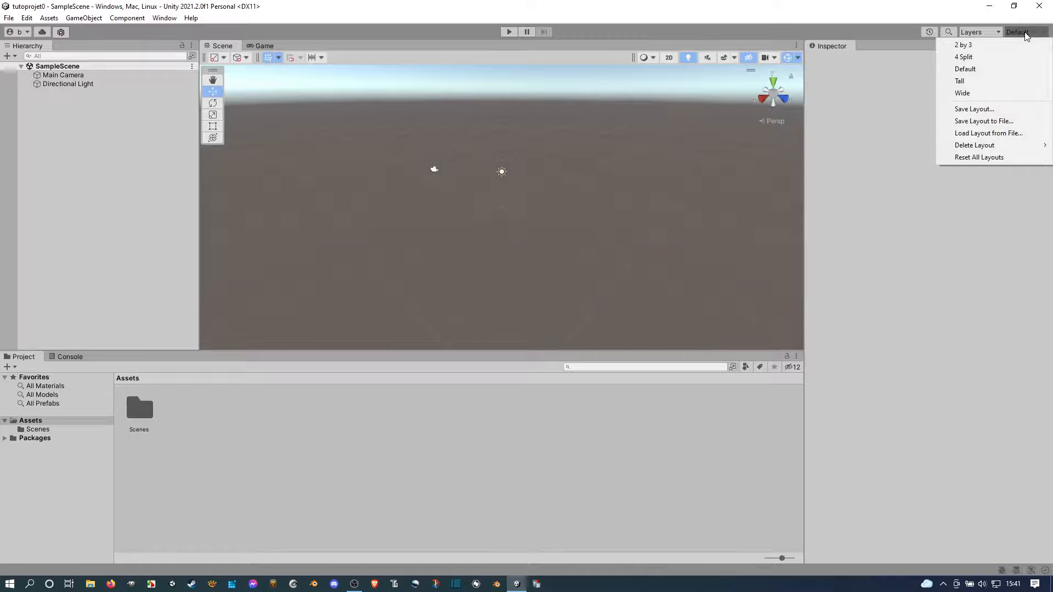
left_click(993, 48)
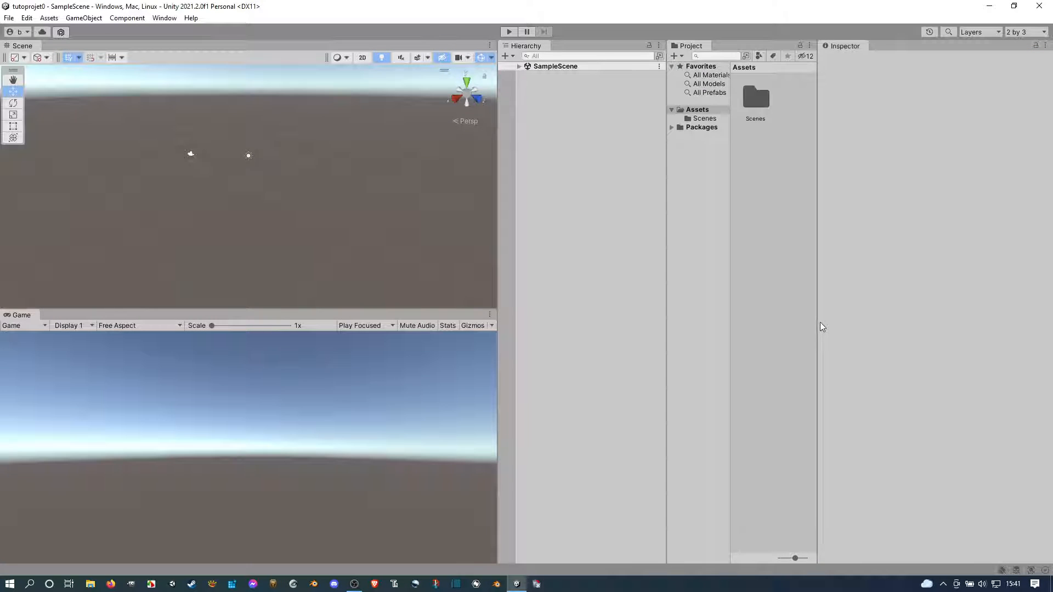
Resize the editor's columns to narrow the Inspector and Hierarchy and widen the Scene and Game views
left_click_drag(817, 321, 880, 317)
left_click_drag(666, 315, 737, 314)
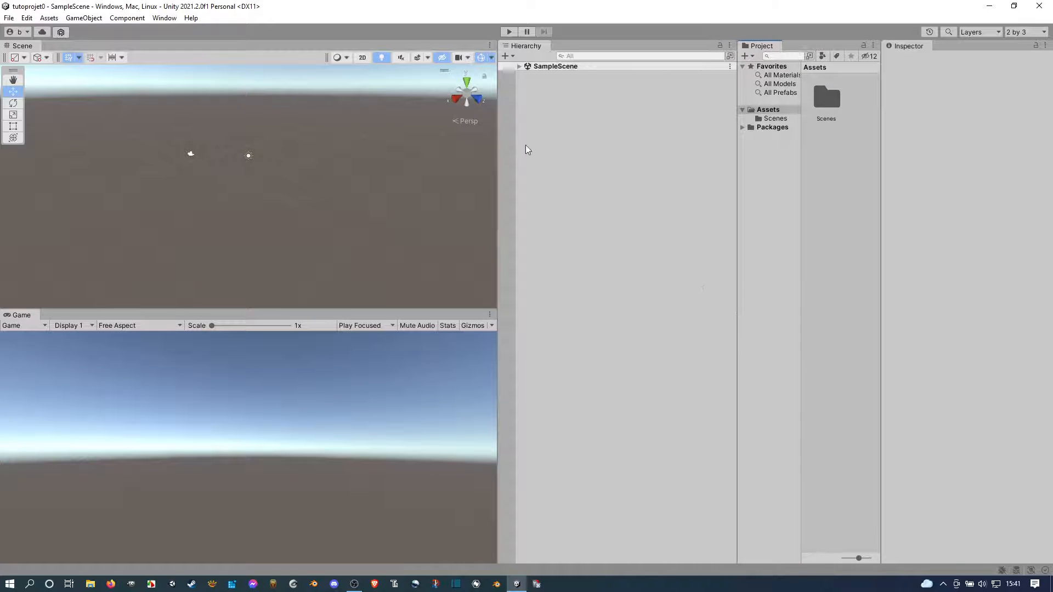
left_click_drag(499, 171, 606, 171)
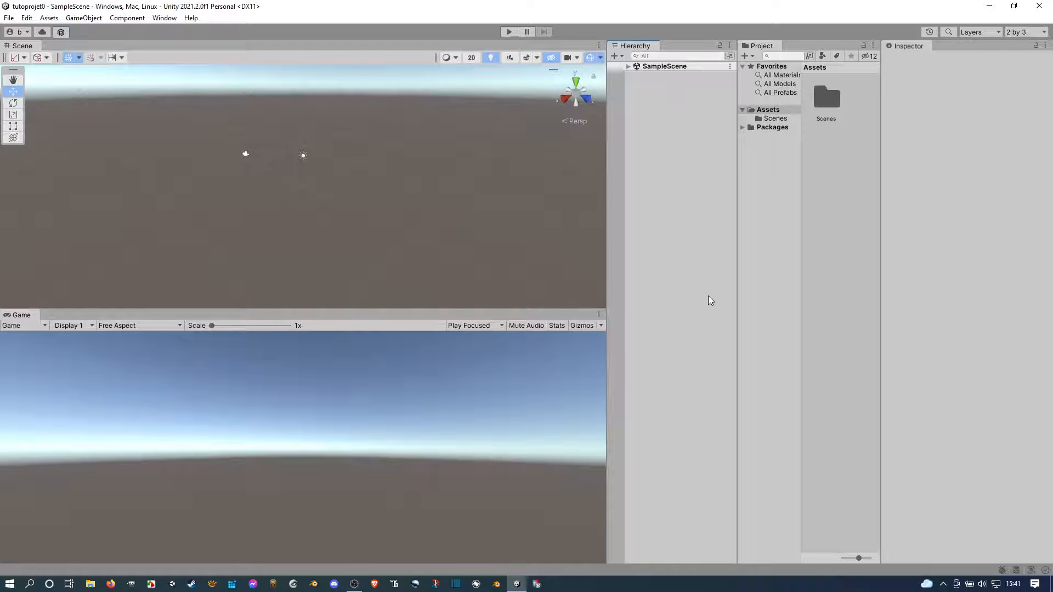
left_click(773, 120)
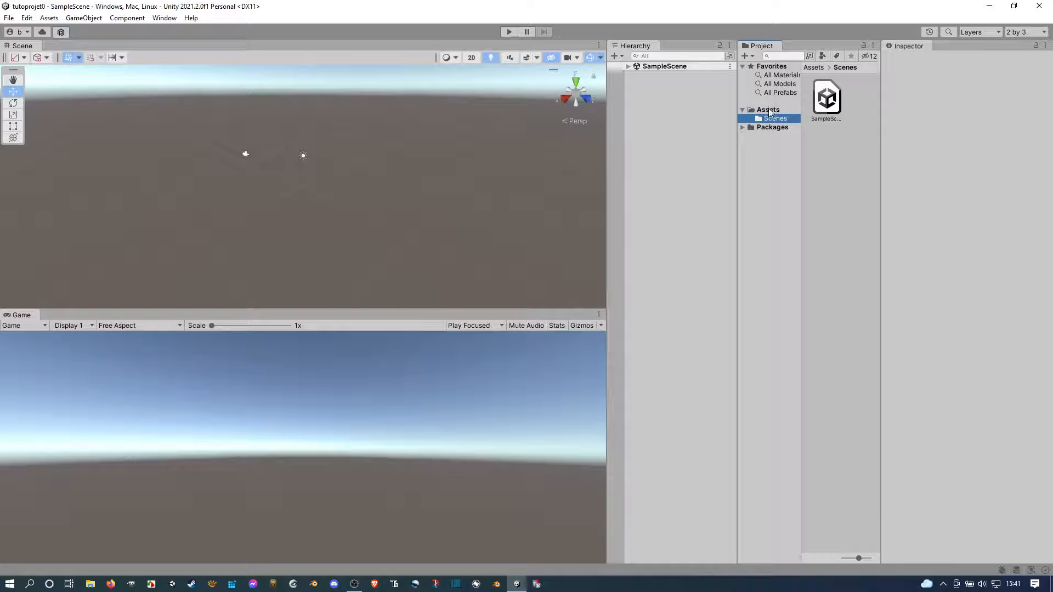
left_click(769, 110)
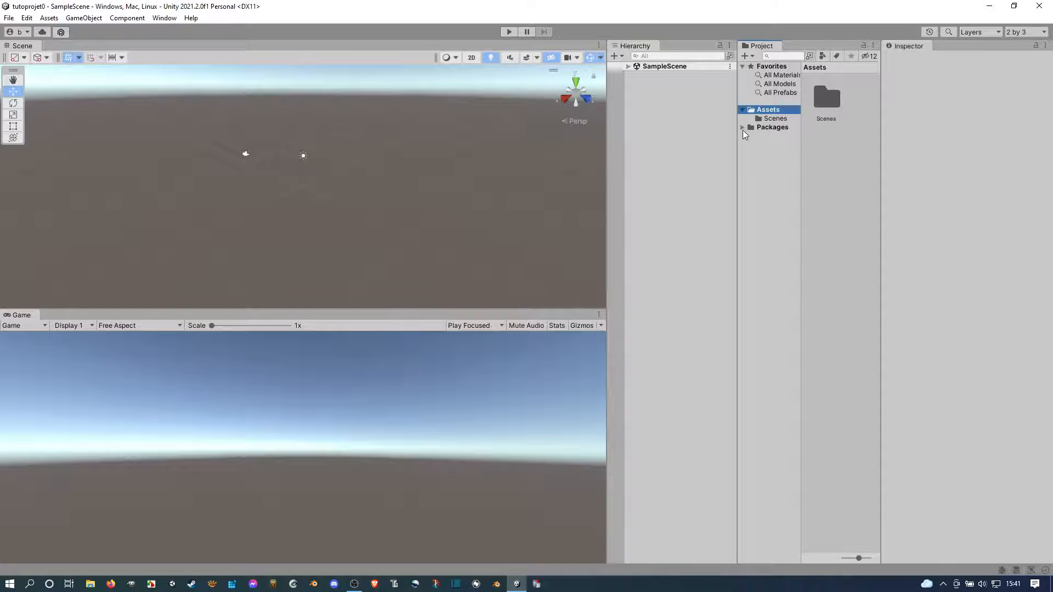
left_click(743, 130)
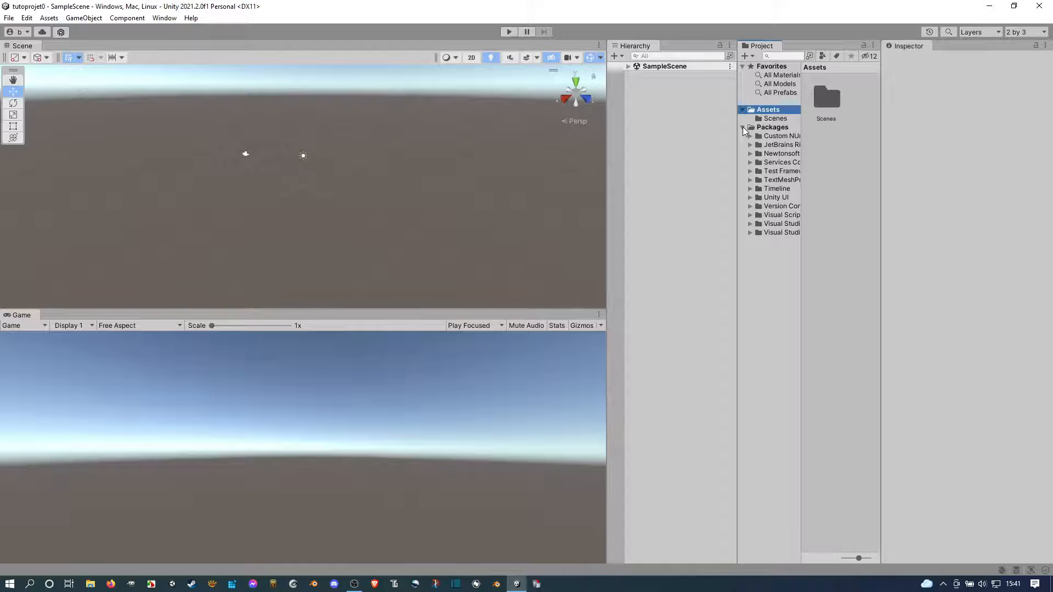
left_click(743, 127)
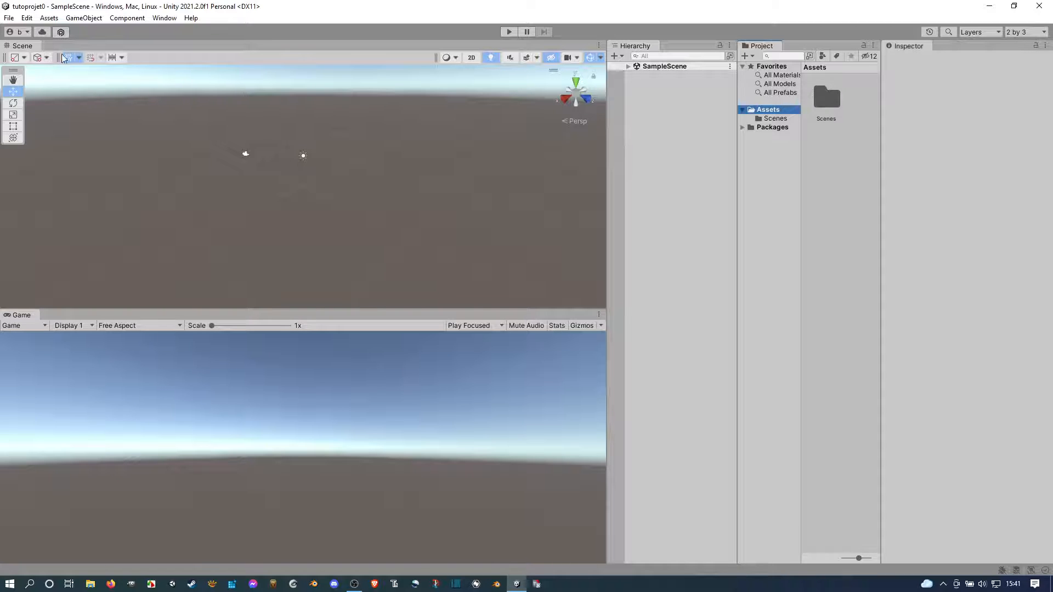
Save the current scene as scene0 in the project's Assets folder
left_click(9, 18)
left_click(30, 83)
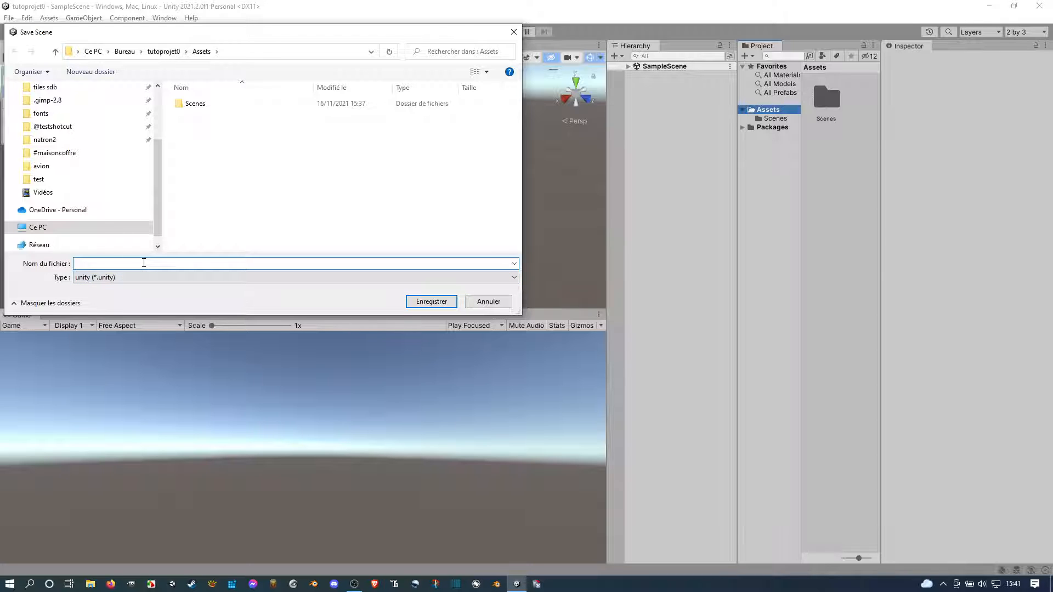
type("sce")
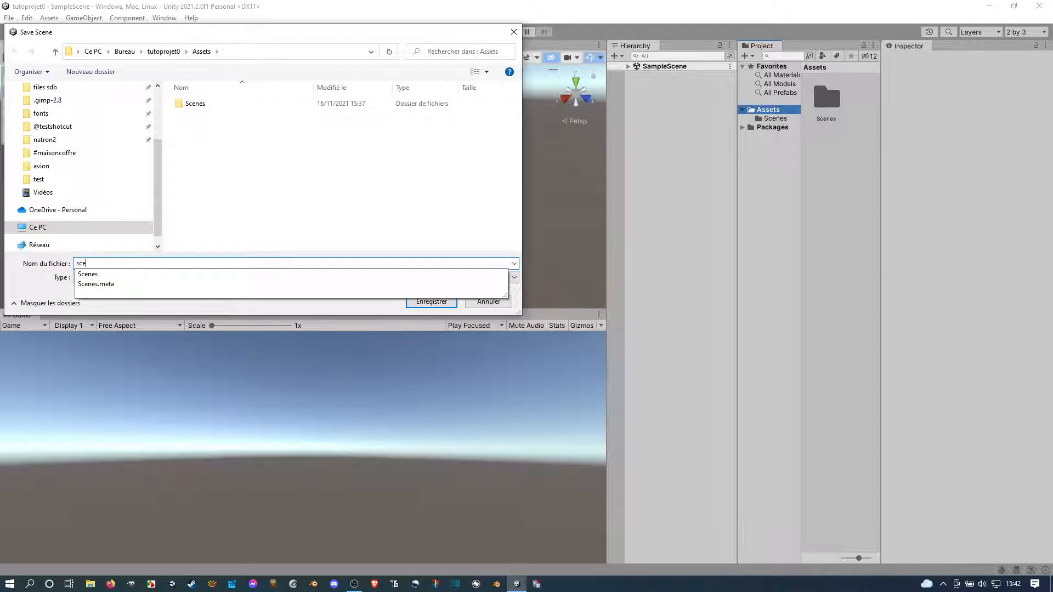
type("ne0")
key("Return")
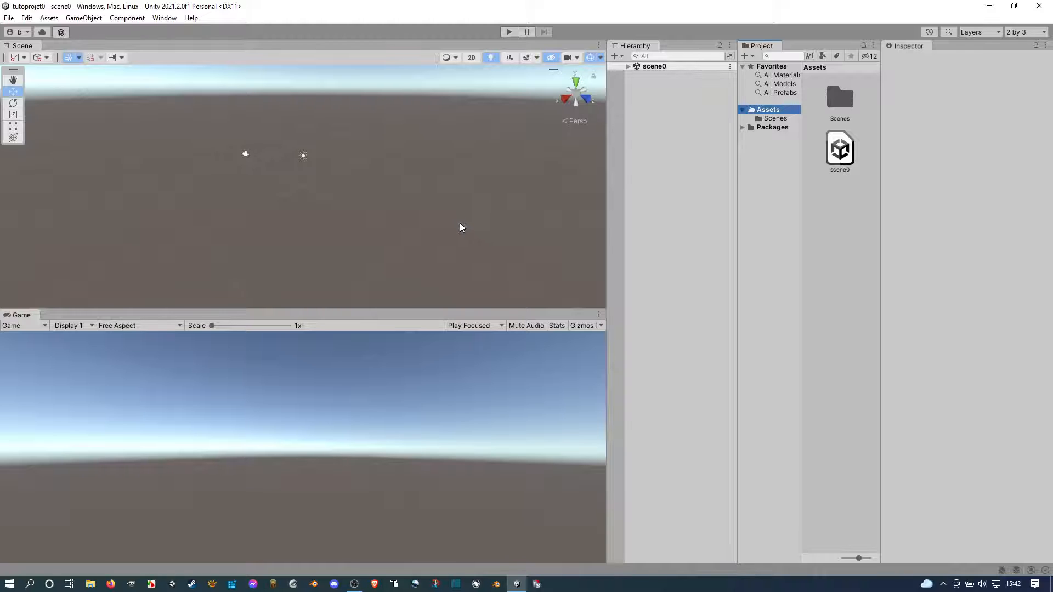
Add a Terrain object to scene0
left_click(615, 56)
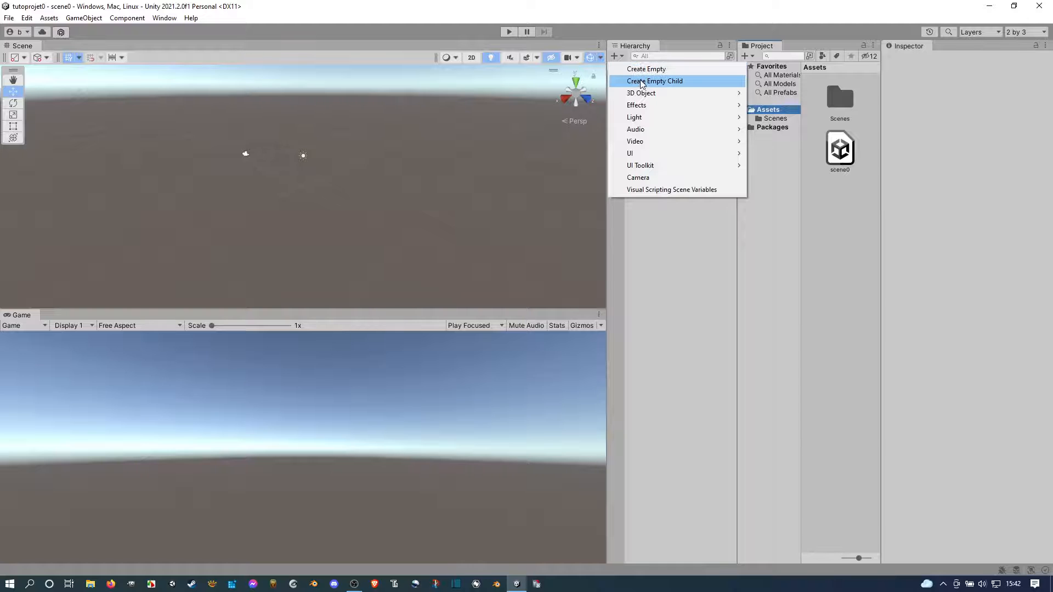
mouse_move(633, 97)
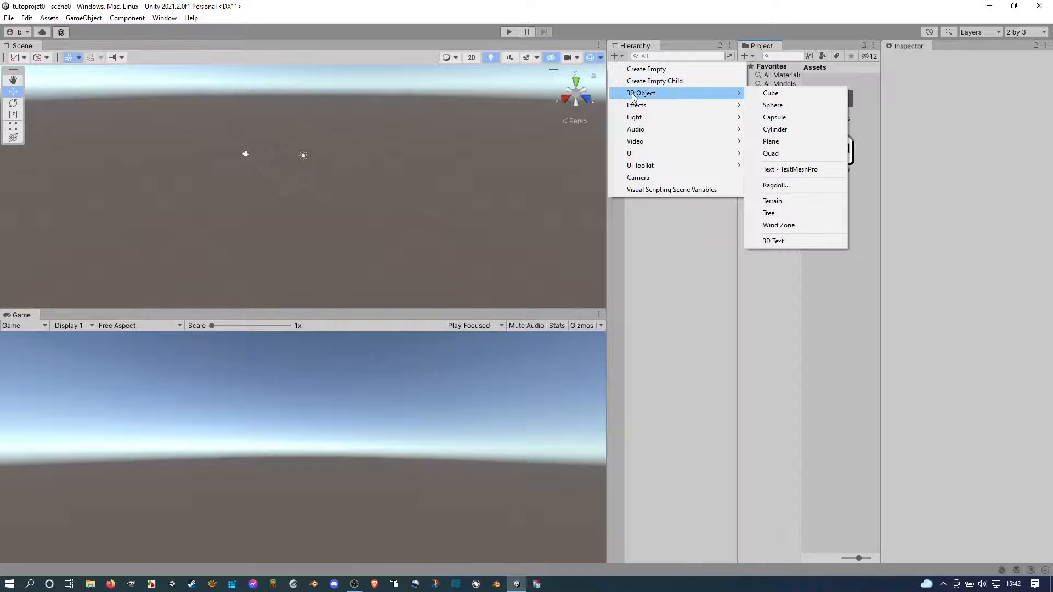
left_click(781, 199)
scroll(245, 184, "down", 5)
right_click_drag(236, 217, 346, 215)
right_click_drag(443, 229, 390, 236)
middle_click_drag(389, 236, 348, 207)
right_click_drag(390, 199, 346, 218)
mouse_move(390, 208)
middle_mouse_down()
mouse_move(351, 208)
mouse_move(394, 209)
middle_mouse_up()
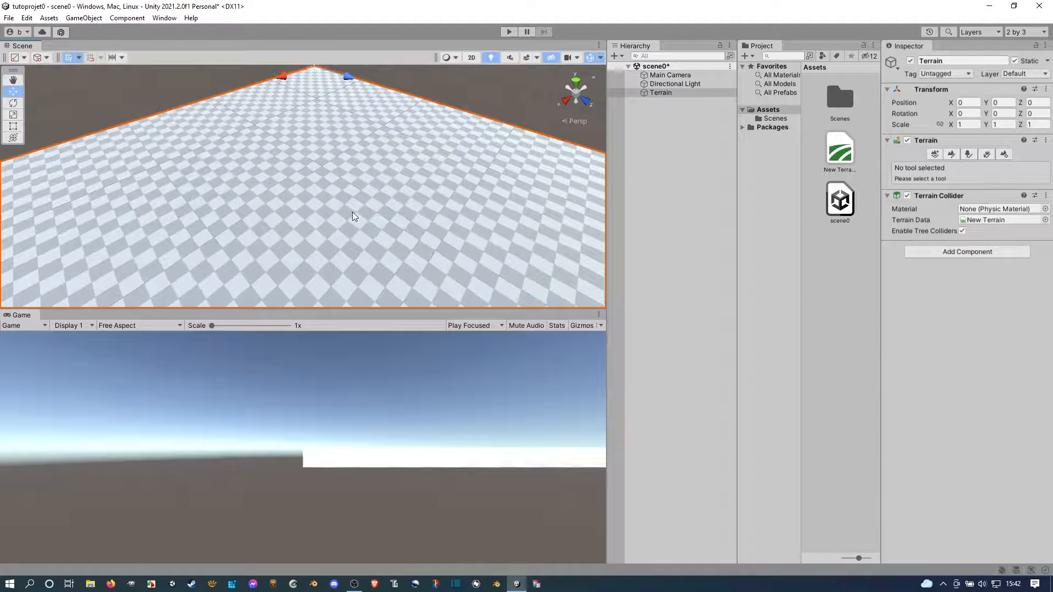
Switch to File Explorer, open the textures folder inside #maisoncoffre on the desktop, and position the window so Unity's Project assets stay visible
left_click(90, 583)
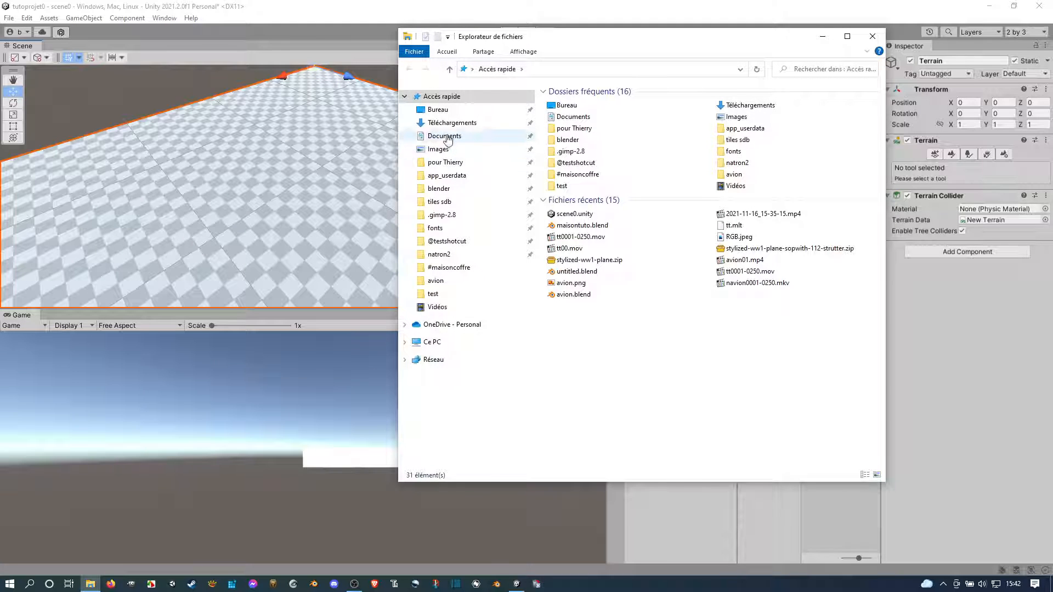
left_click(446, 116)
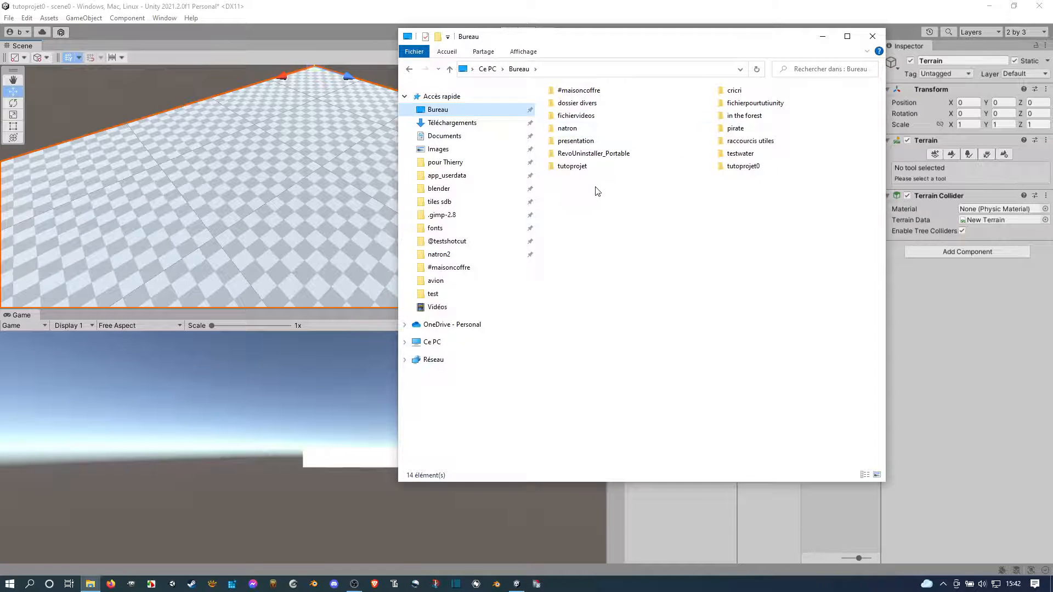
double_click(573, 166)
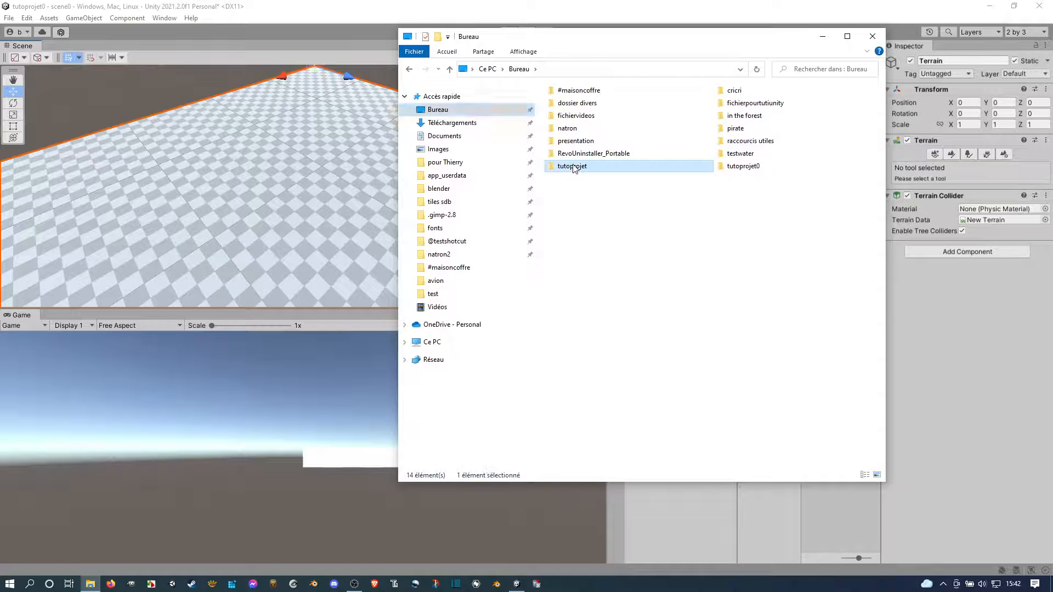
left_click(408, 71)
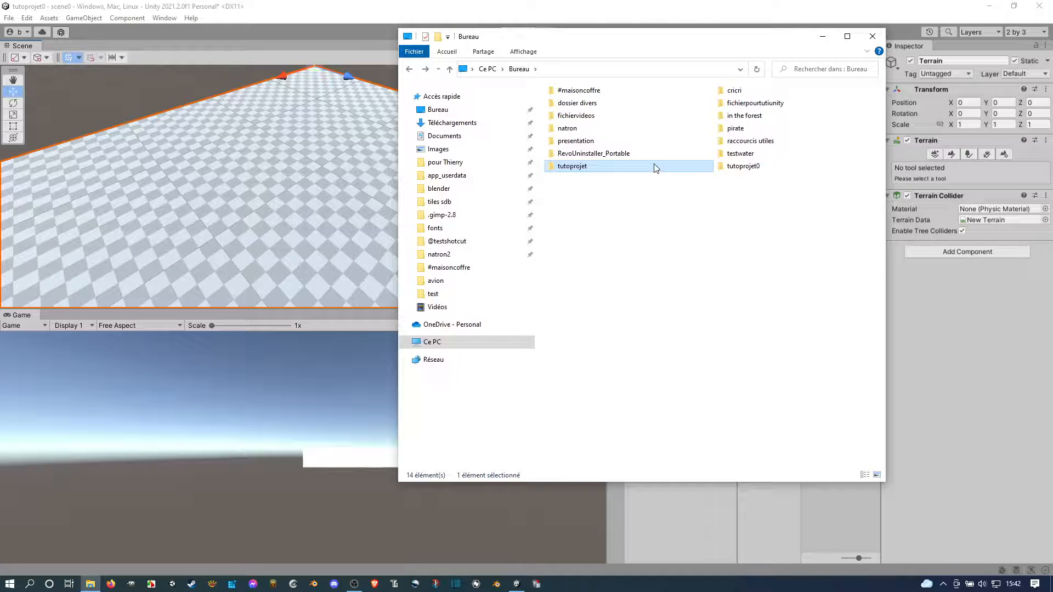
double_click(581, 90)
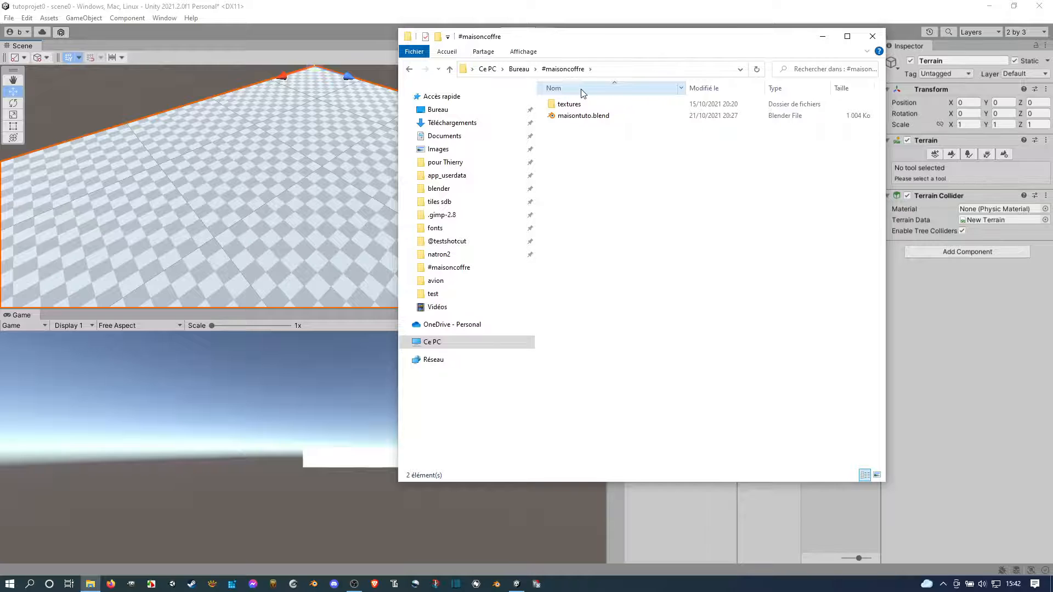
left_click_drag(623, 42, 301, 45)
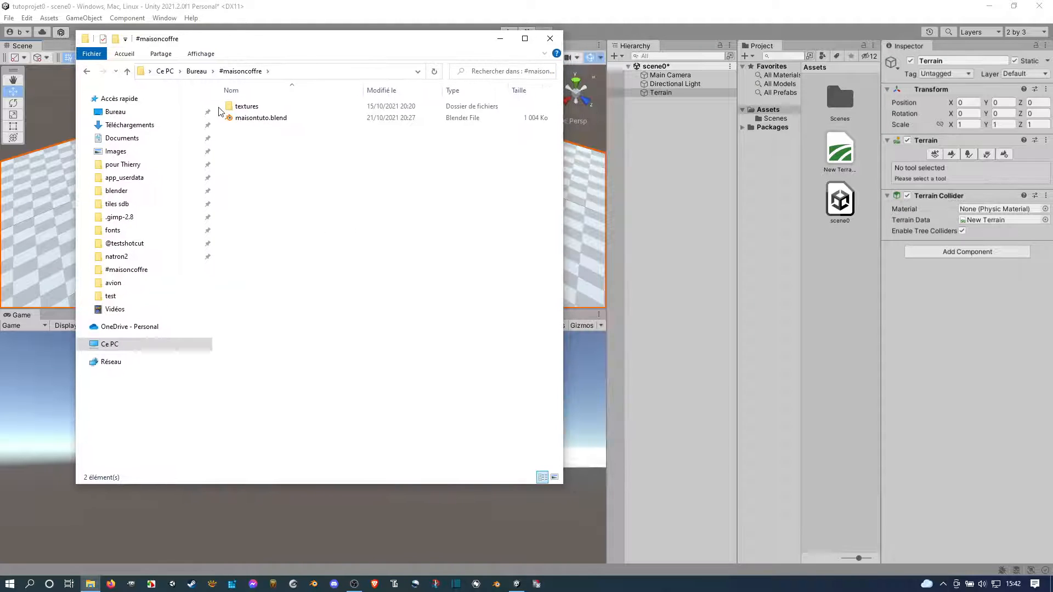
left_click(246, 109)
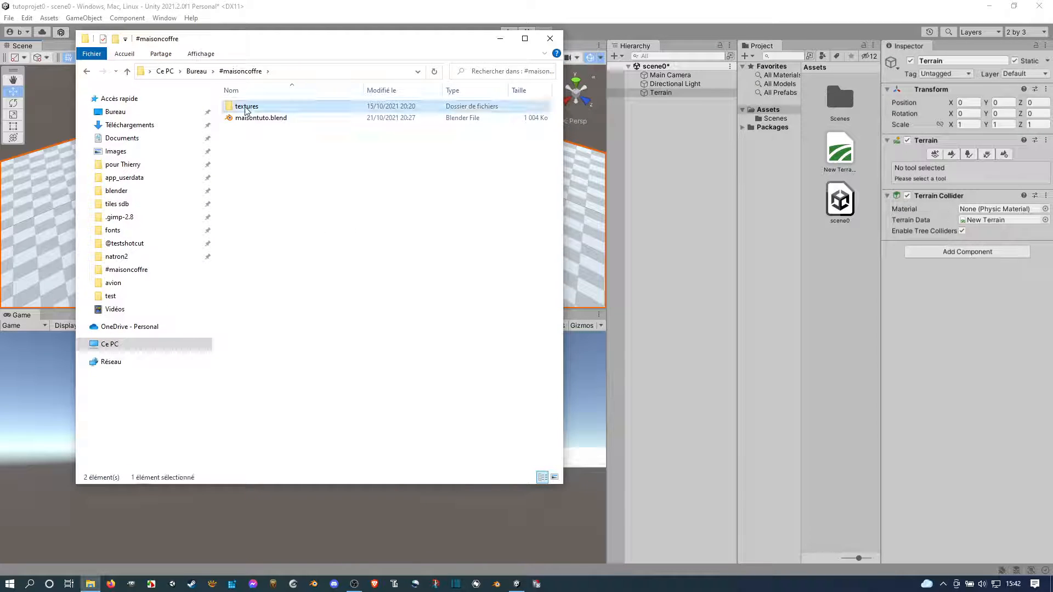
double_click(246, 108)
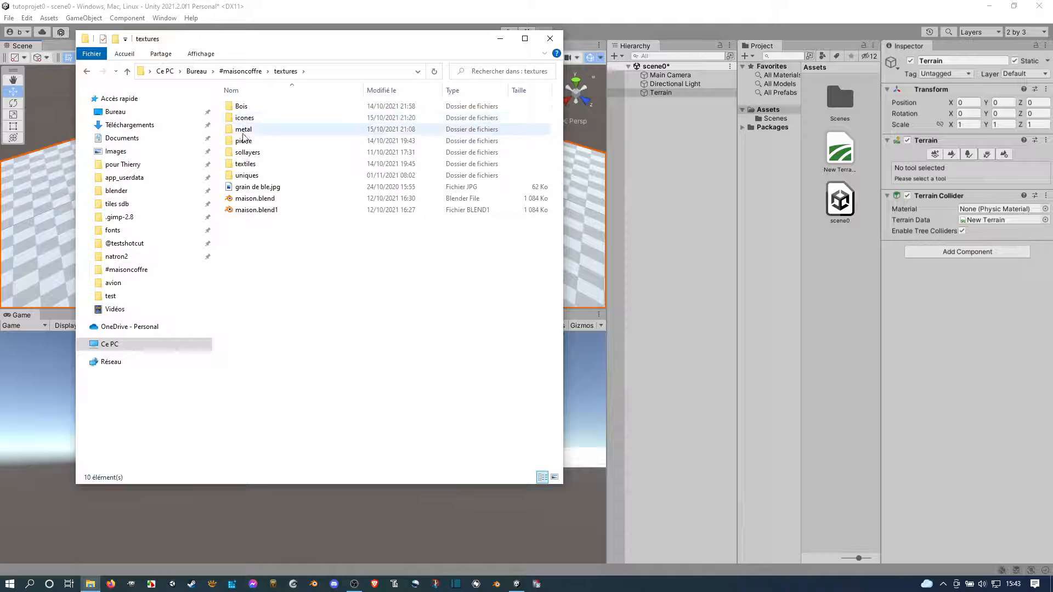
Delete the maison.blend1 file from the textures folder
left_click(255, 200)
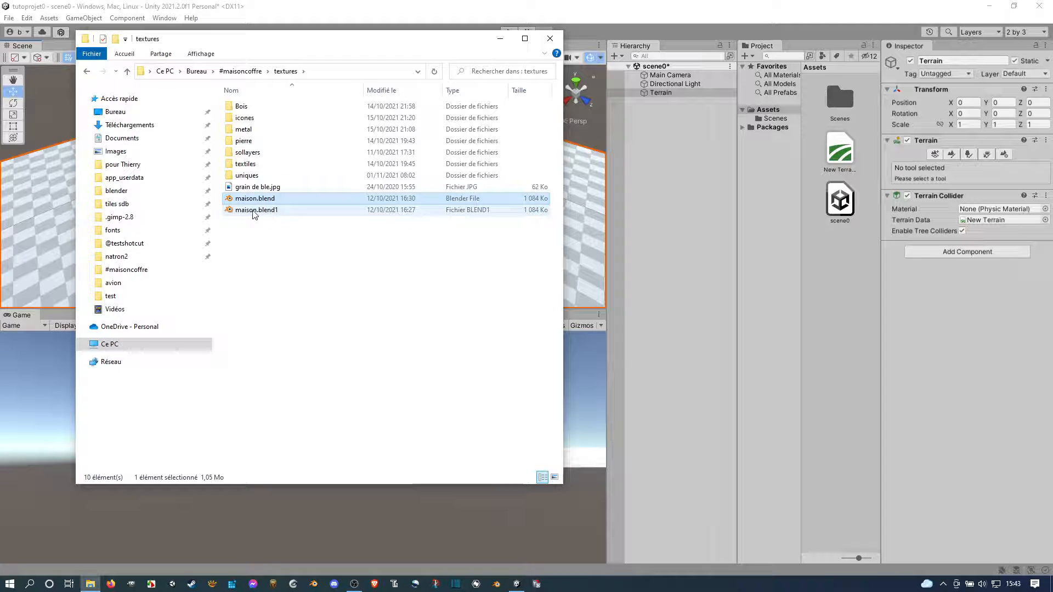
left_click(247, 212)
key("Delete")
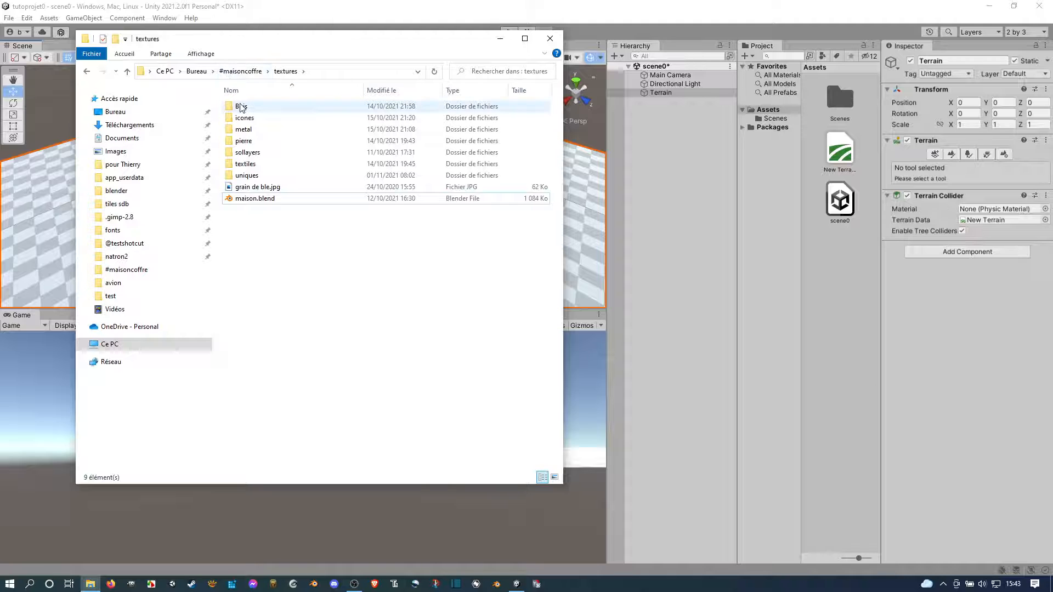
Import the textures folder from #maisoncoffre into the Unity project's Assets folder and close File Explorer
left_click(247, 72)
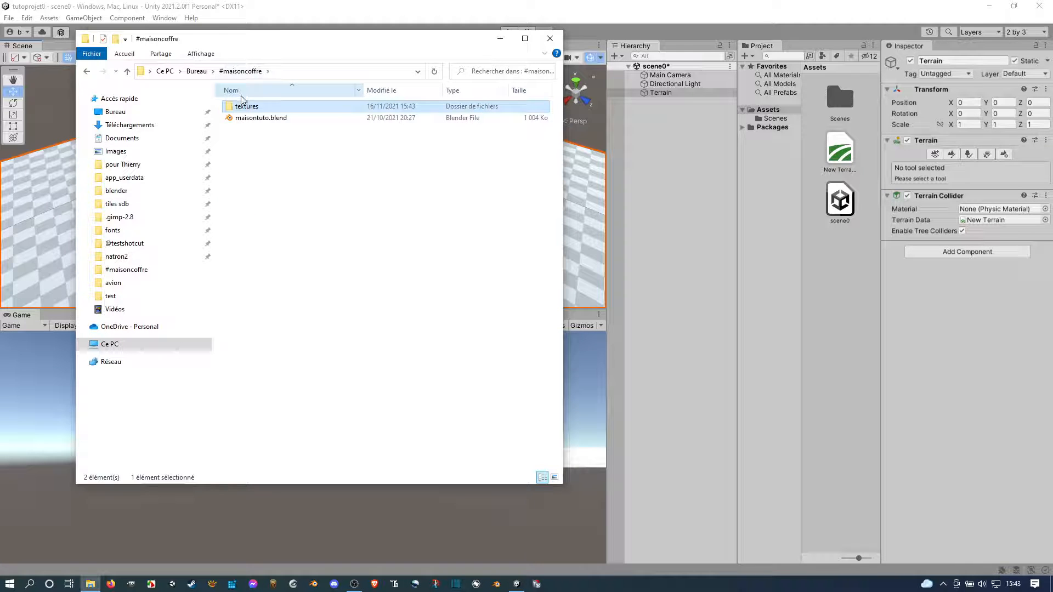
left_click_drag(242, 110, 773, 112)
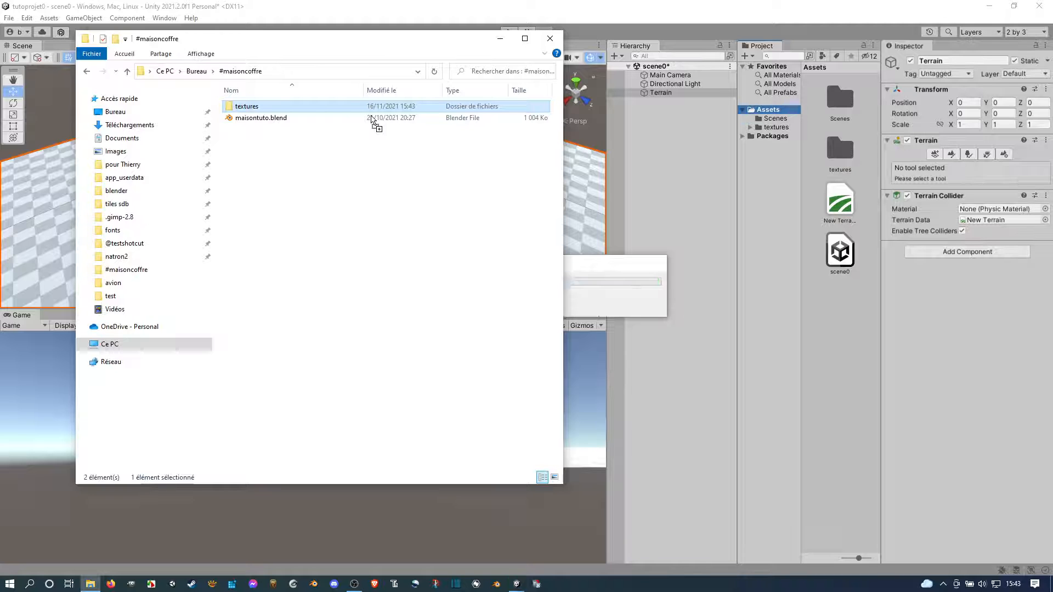
left_click(550, 39)
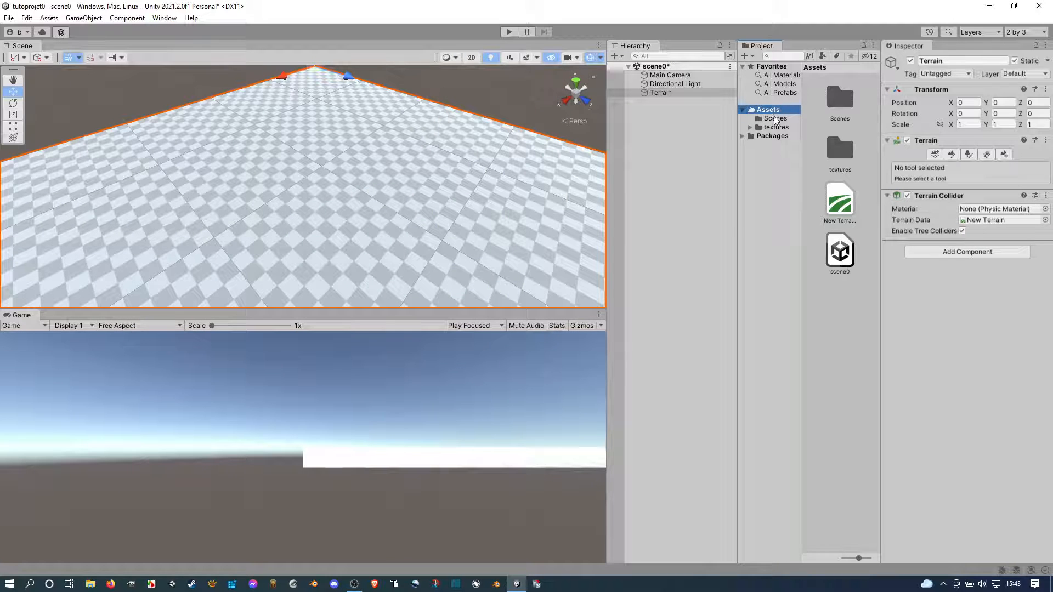
Examine the images in the imported textures subfolders, from Bois, icones and metal through sollayers, textiles and uniques
left_click(749, 127)
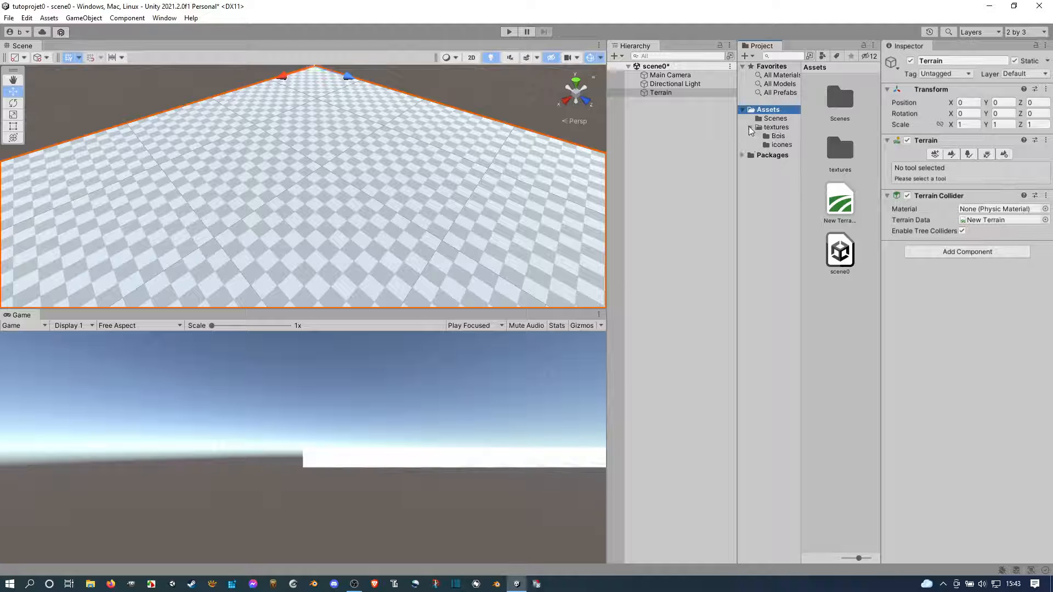
left_click(777, 136)
scroll(847, 232, "down", 1)
scroll(828, 270, "down", 1)
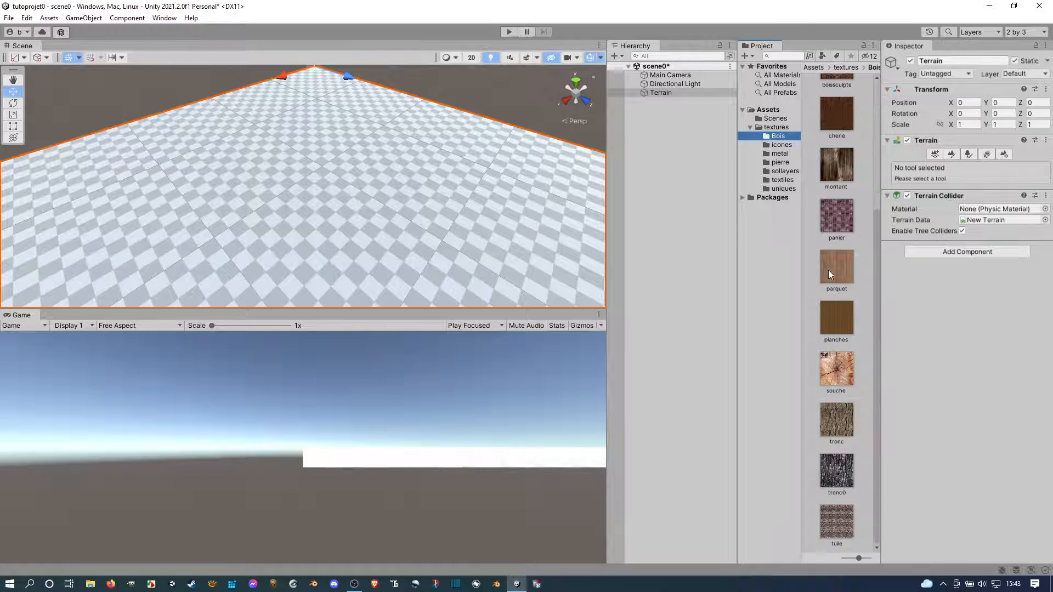
left_click(777, 145)
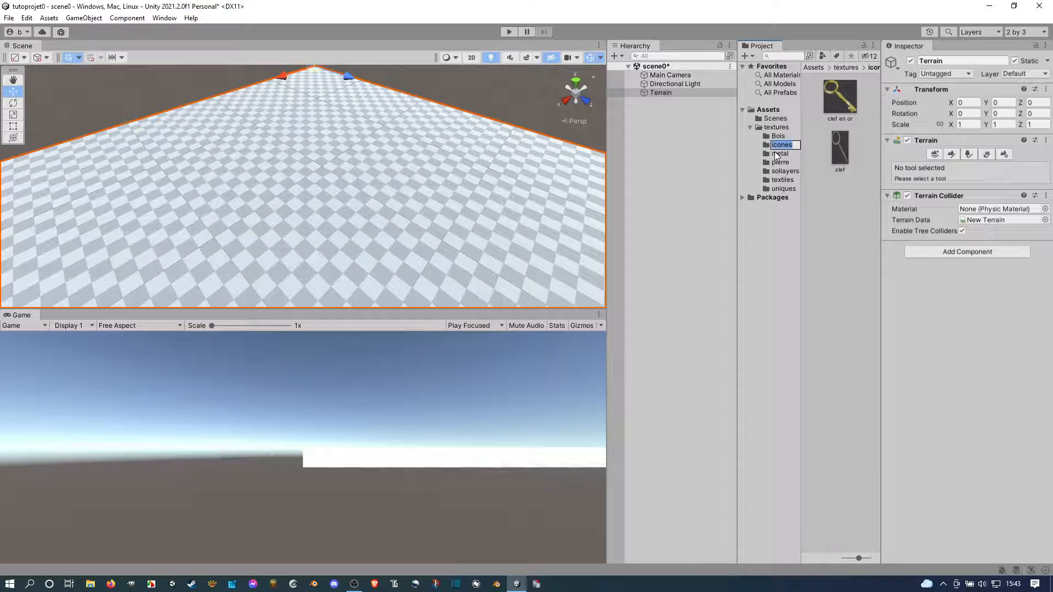
left_click(777, 155)
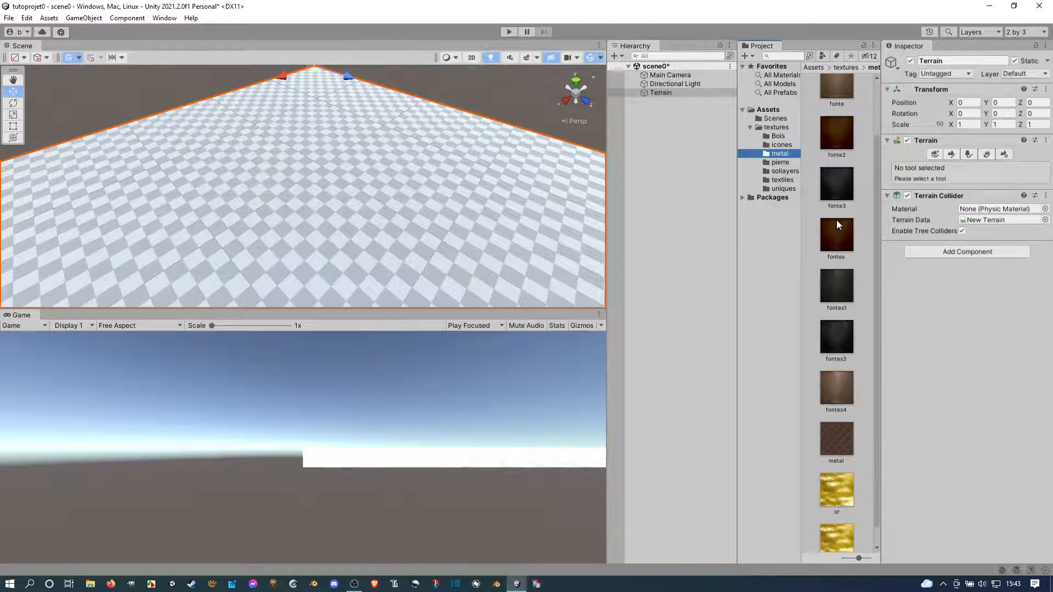
left_click(780, 163)
left_click(783, 171)
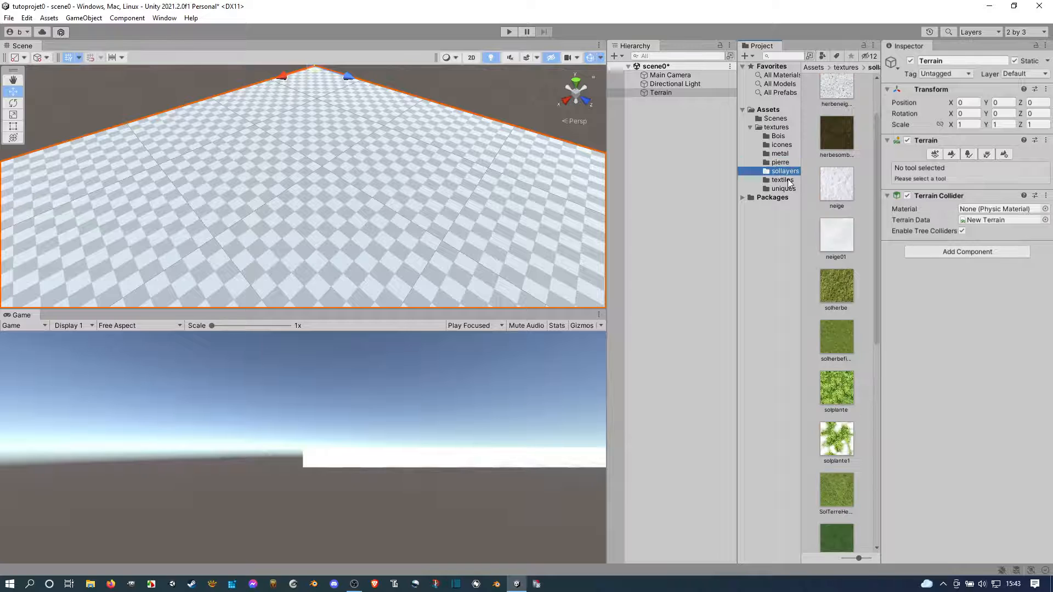
scroll(836, 229, "down", 10)
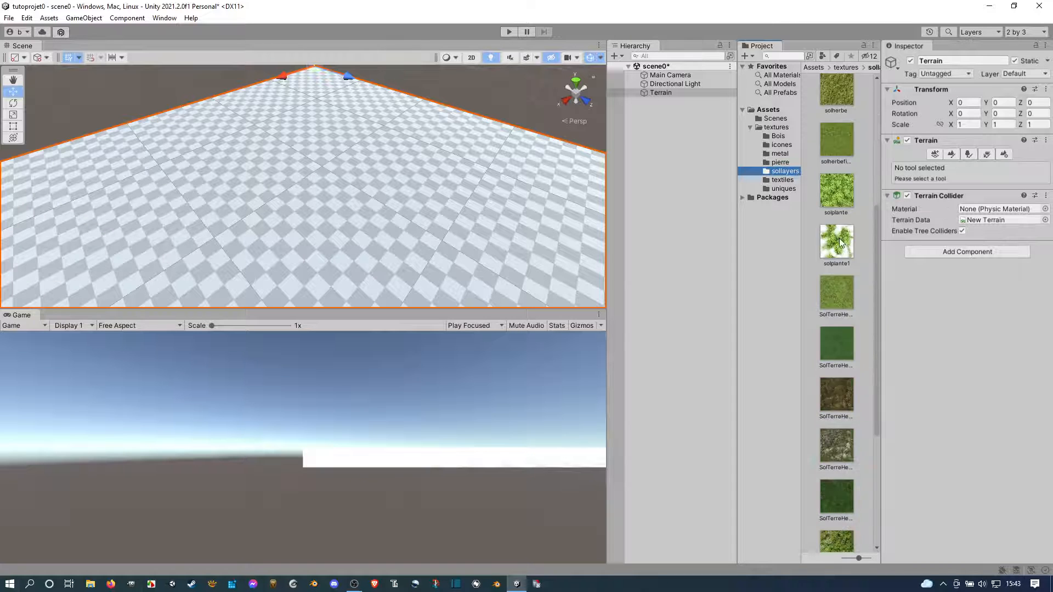
scroll(839, 247, "up", 5)
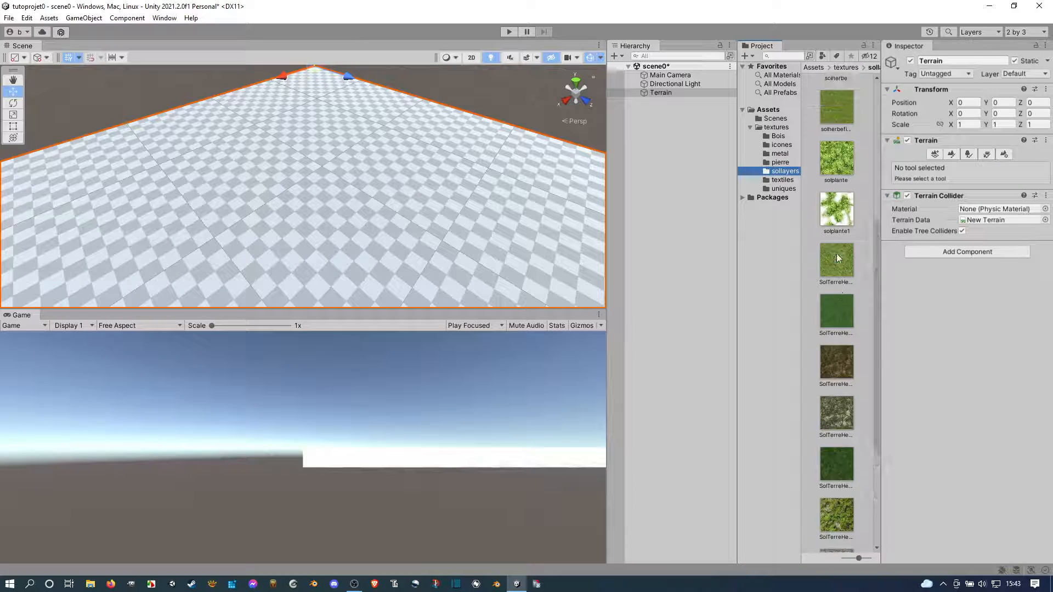
left_click(782, 181)
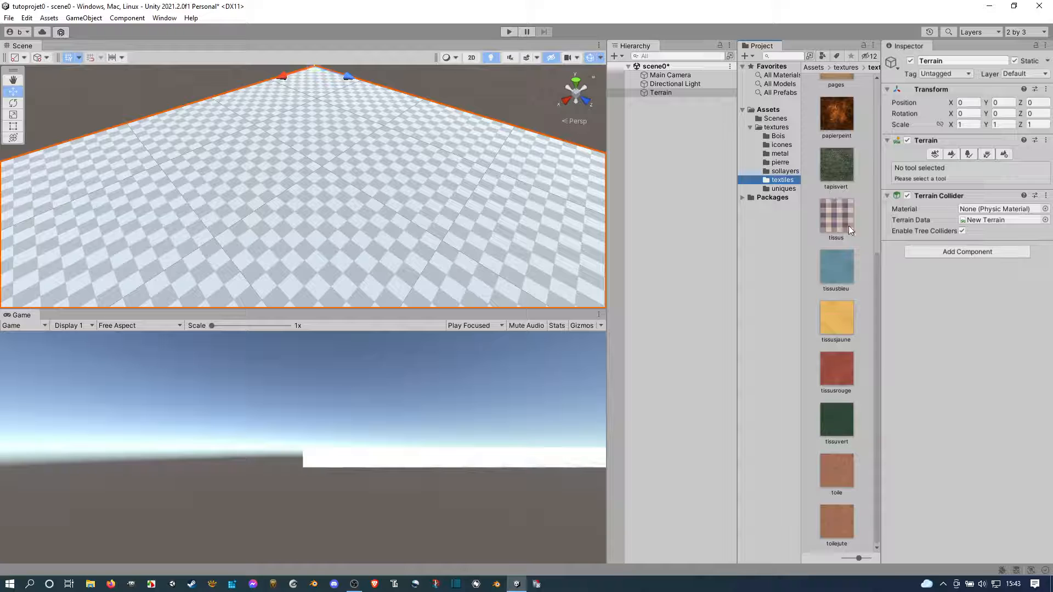
scroll(838, 239, "up", 3)
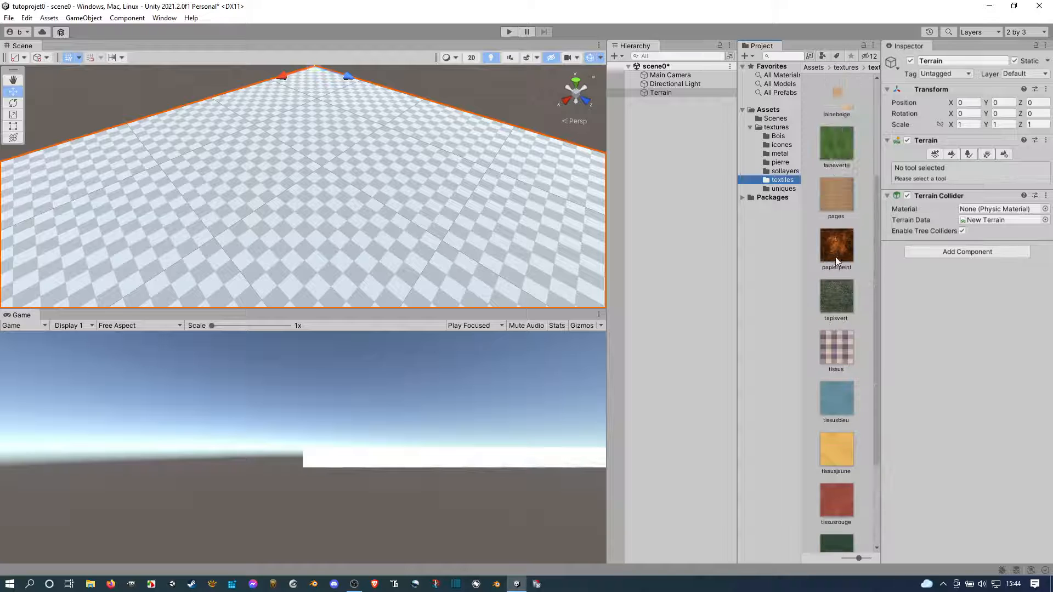
left_click(782, 188)
scroll(845, 253, "down", 1)
scroll(845, 253, "up", 3)
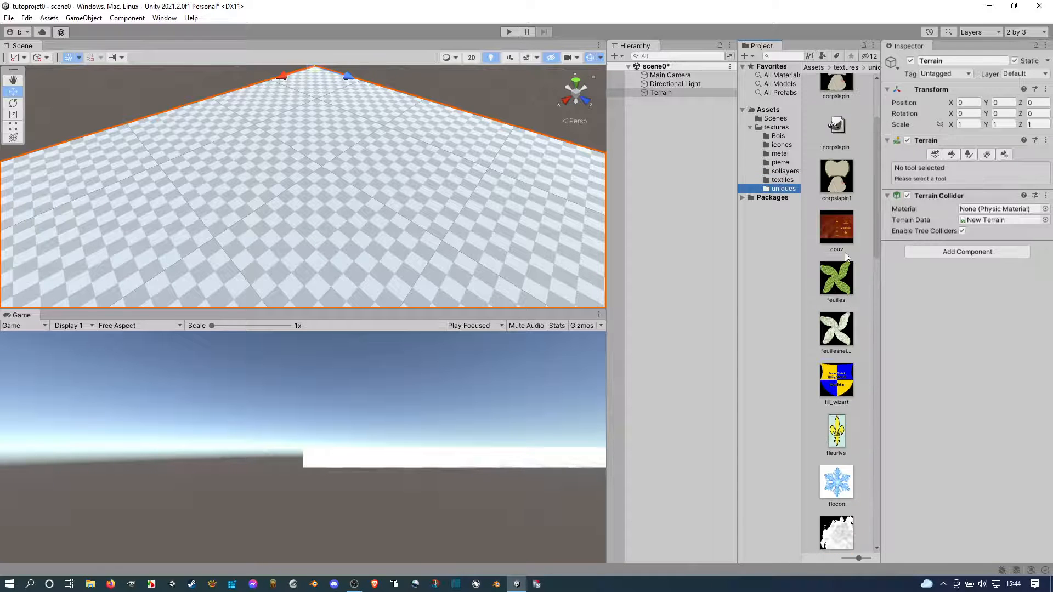
left_click(783, 180)
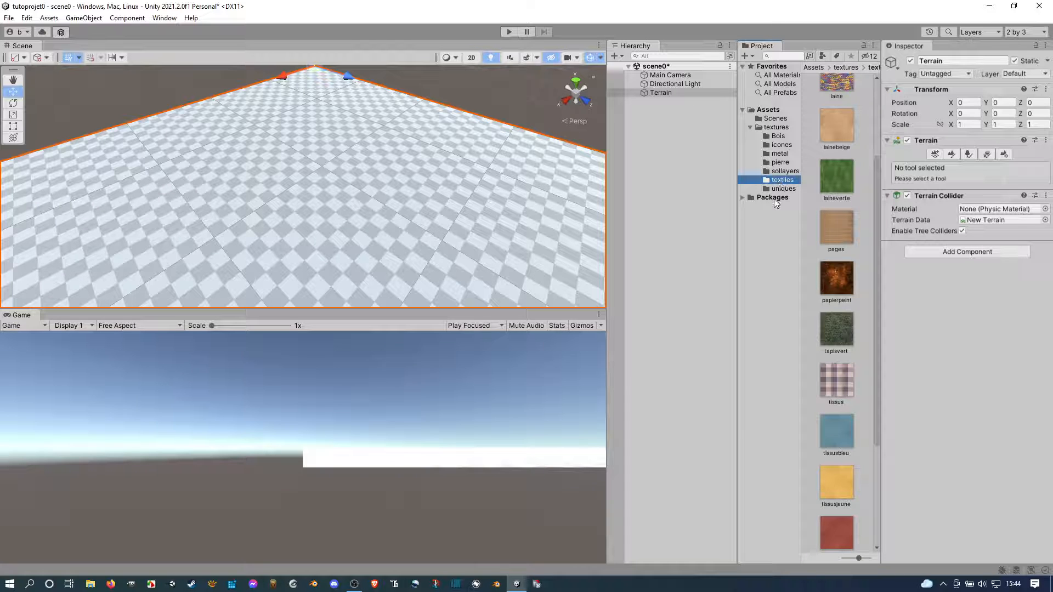
With the Terrain's Paint Texture tool, create a new terrain layer from the solherbefine texture
left_click(658, 93)
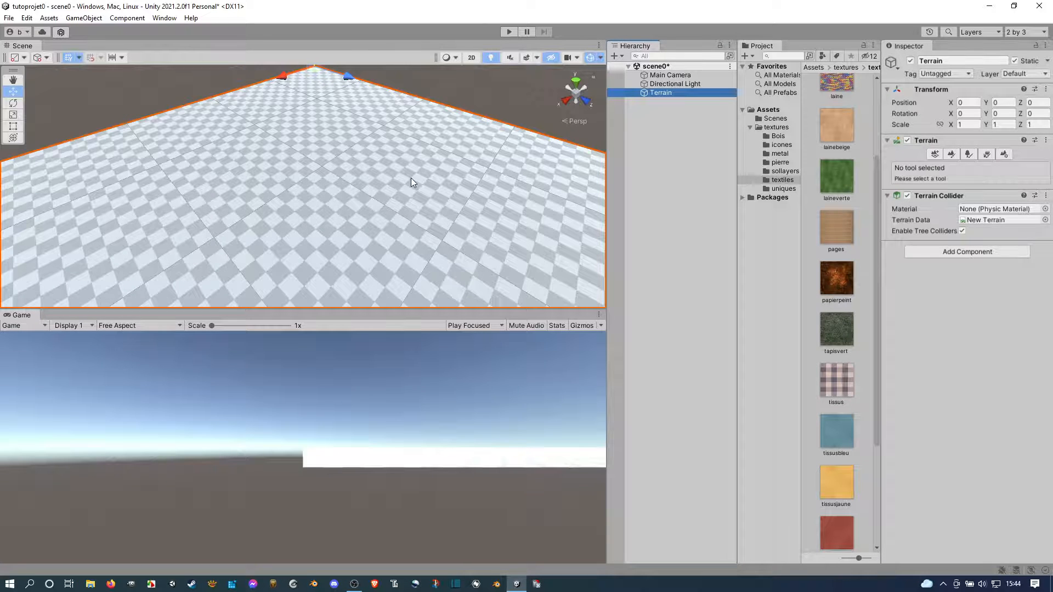
scroll(349, 157, "down", 2)
scroll(349, 157, "down", 3)
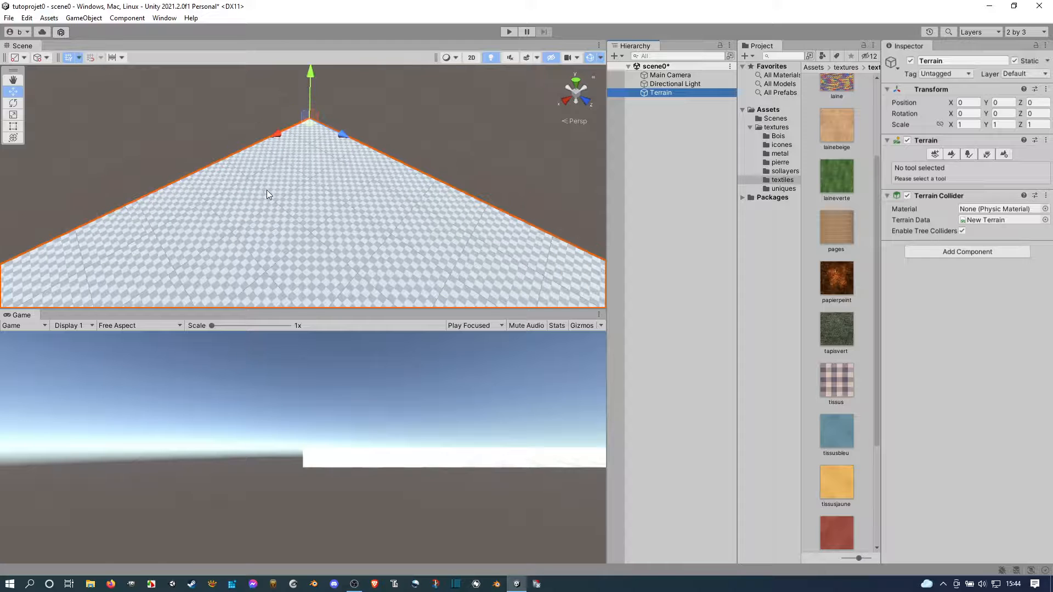
left_click(950, 155)
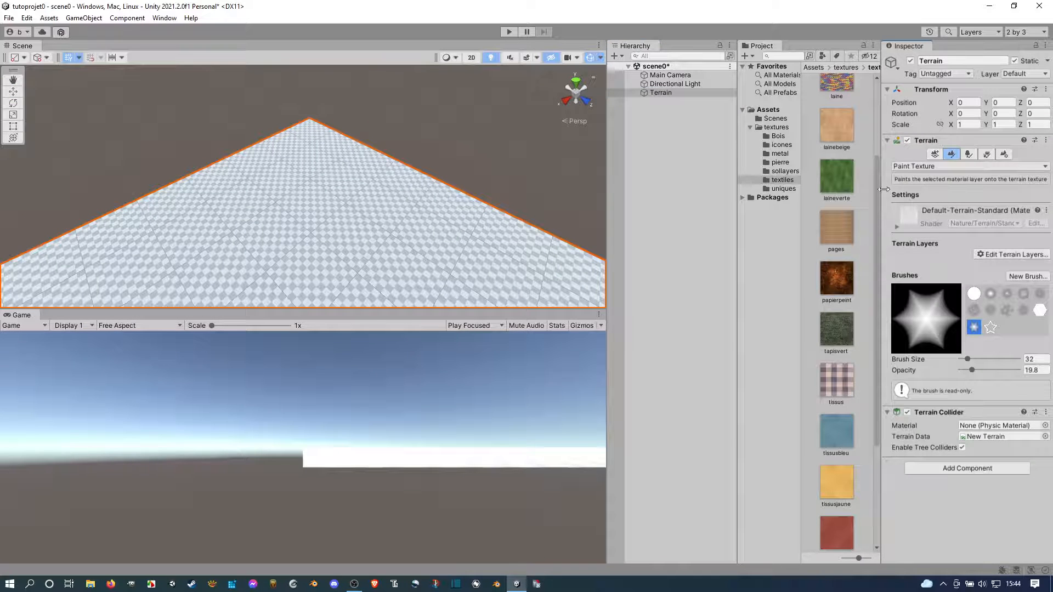
left_click(914, 166)
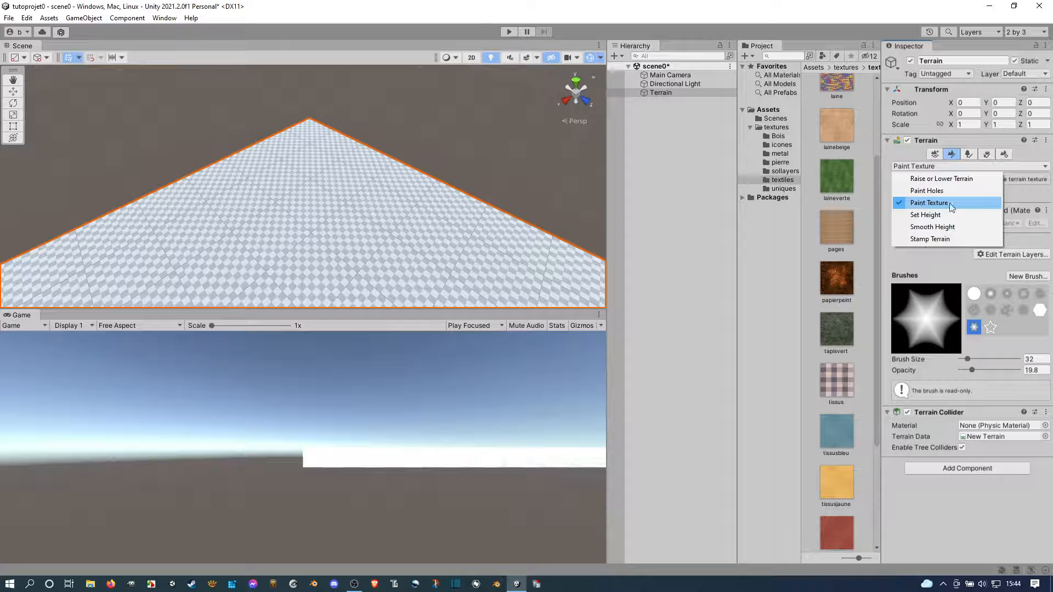
left_click(942, 166)
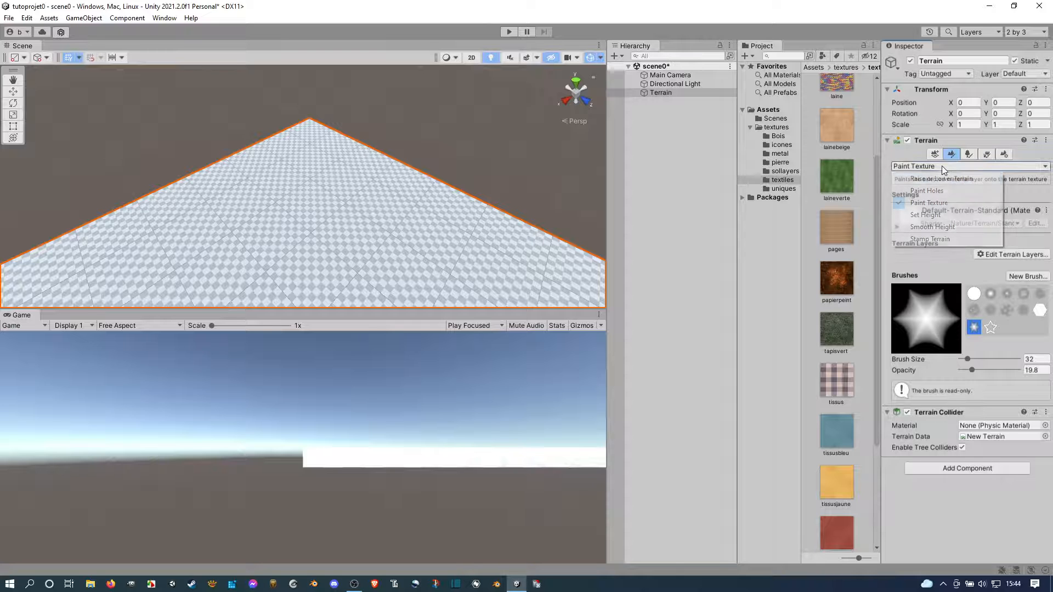
left_click(945, 250)
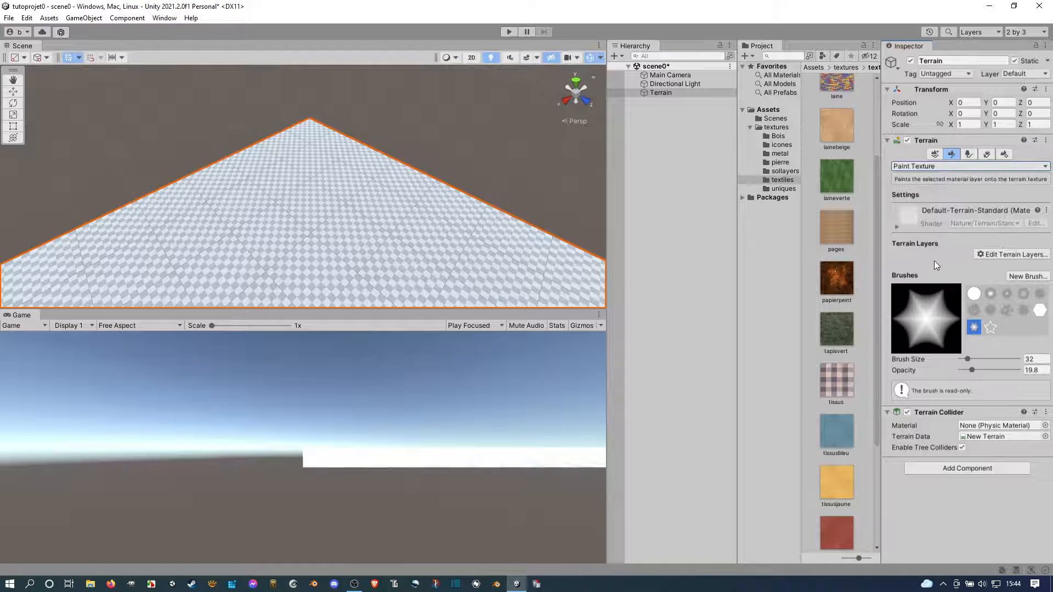
left_click(1015, 255)
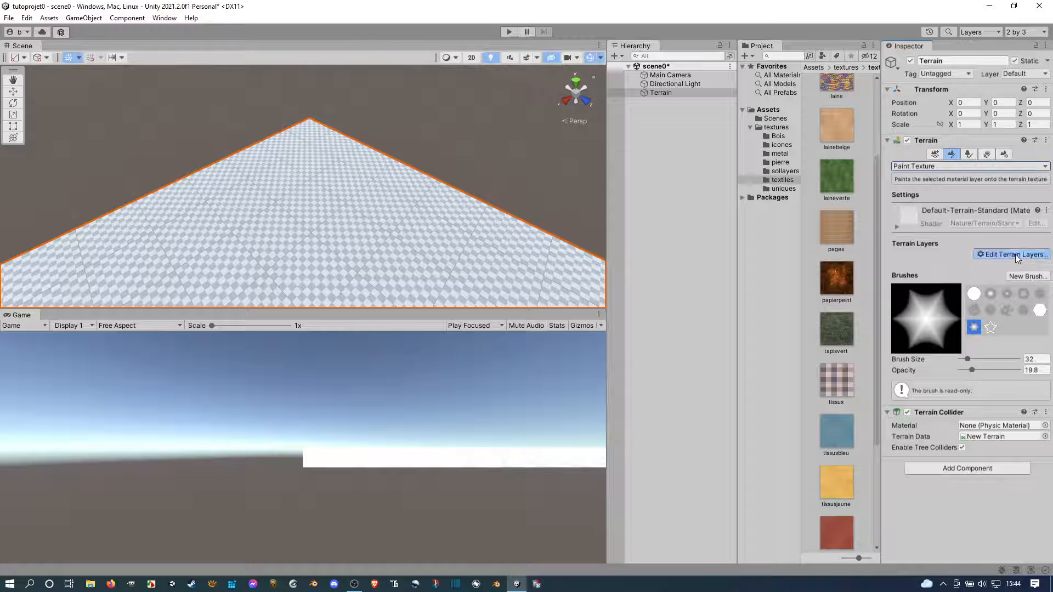
left_click(997, 256)
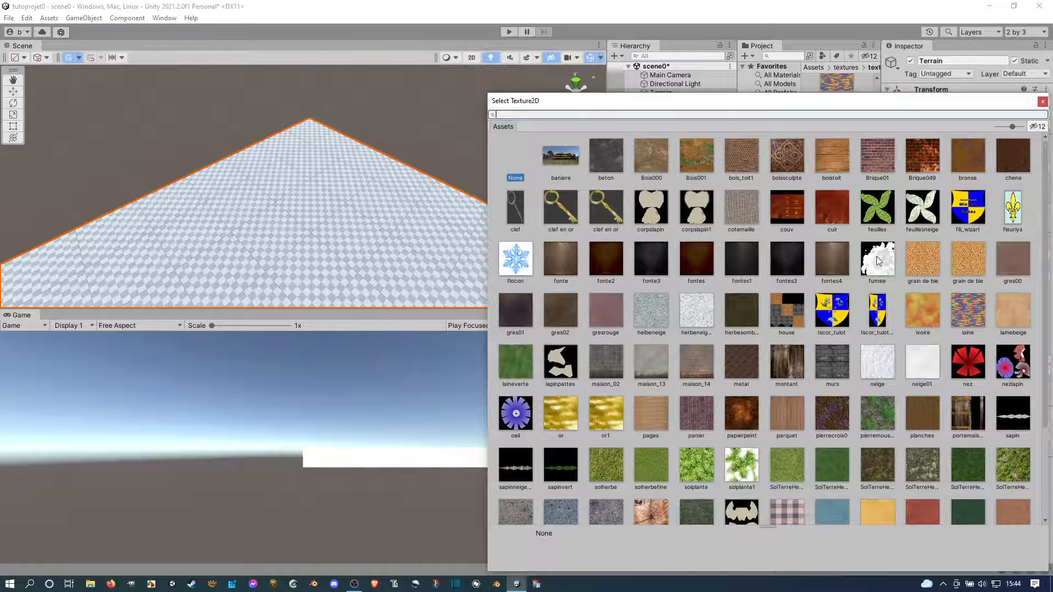
scroll(790, 317, "down", 4)
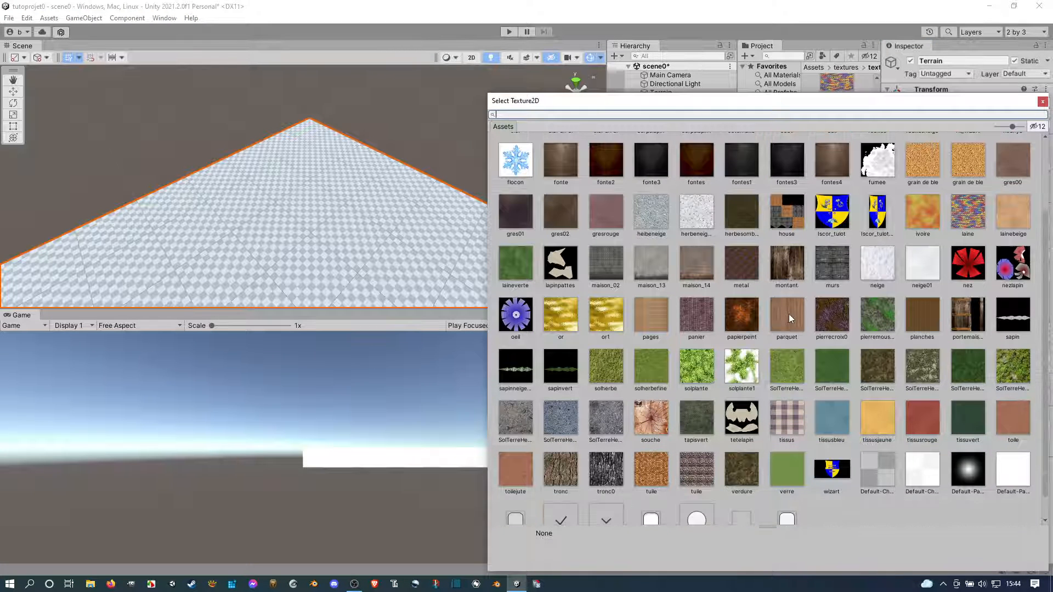
double_click(650, 368)
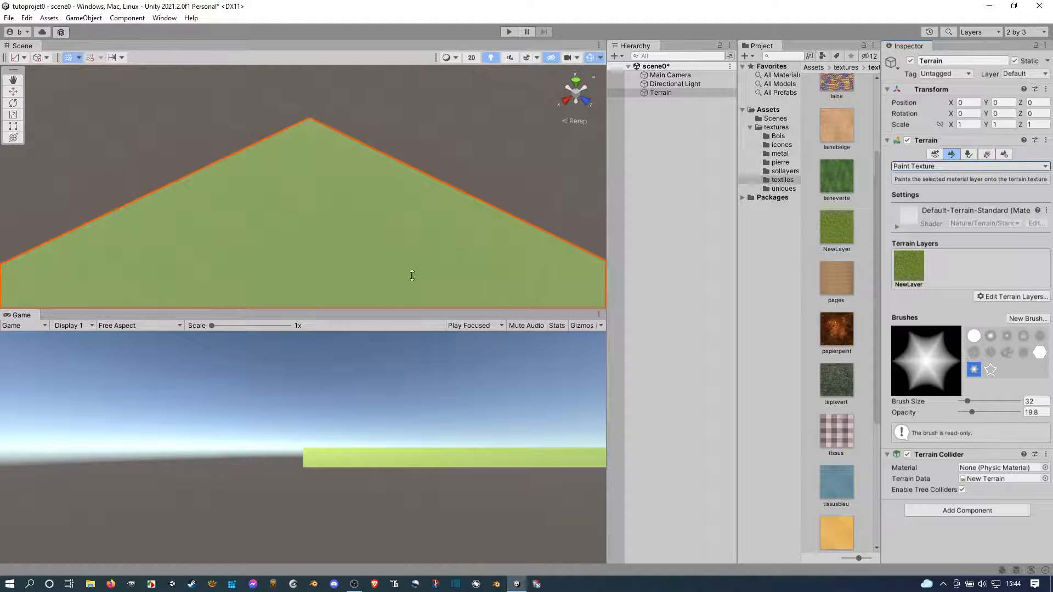
scroll(380, 238, "up", 2)
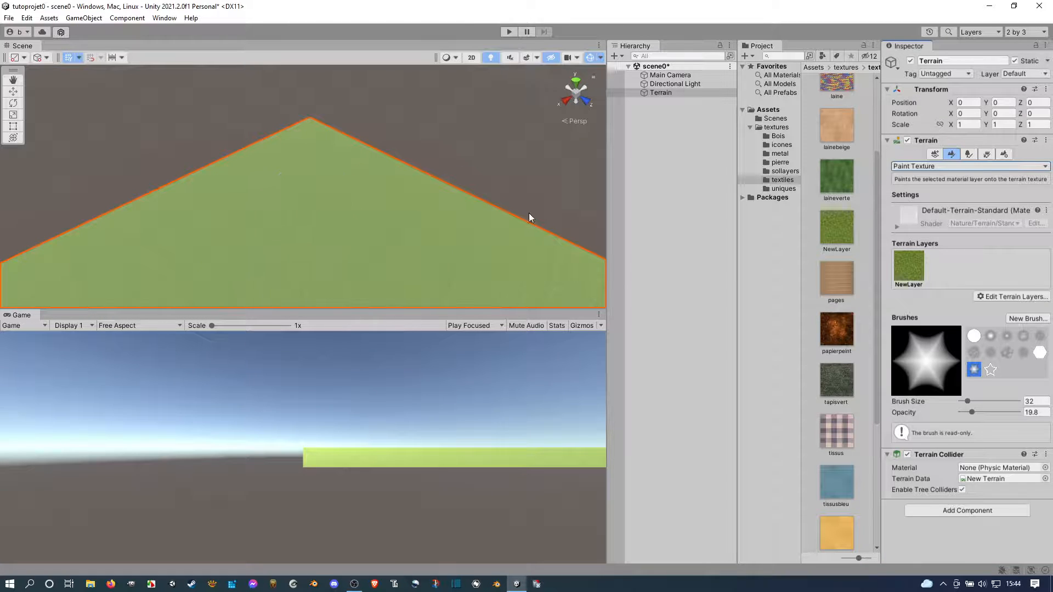
right_click_drag(474, 242, 247, 258)
scroll(258, 228, "up", 5)
scroll(302, 179, "down", 5)
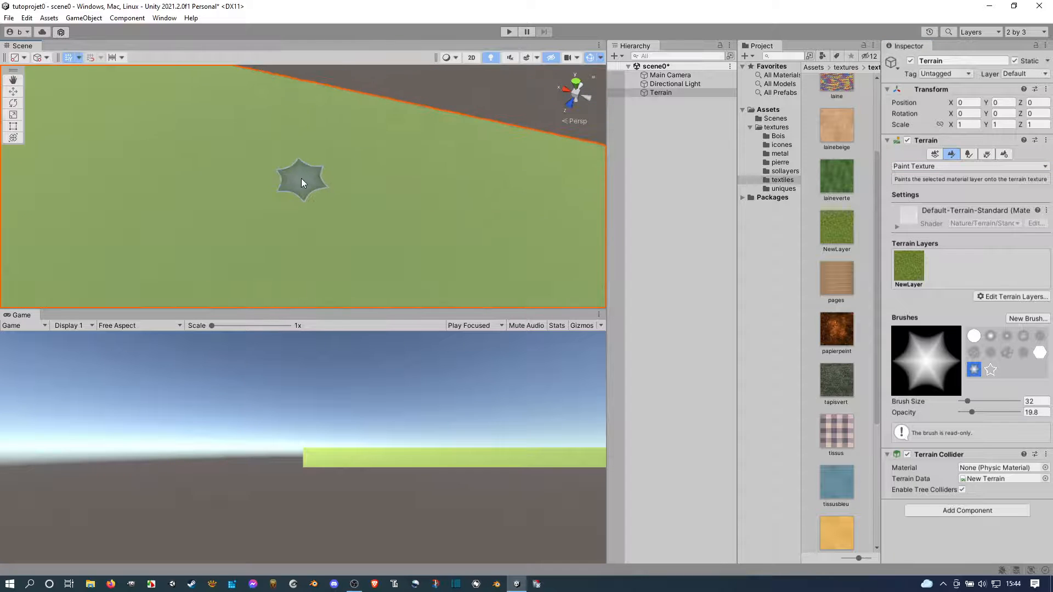
left_click(299, 179)
mouse_move(282, 183)
right_mouse_down()
mouse_move(265, 216)
mouse_move(305, 212)
mouse_move(243, 217)
mouse_move(307, 211)
mouse_move(338, 188)
mouse_move(366, 185)
right_mouse_up()
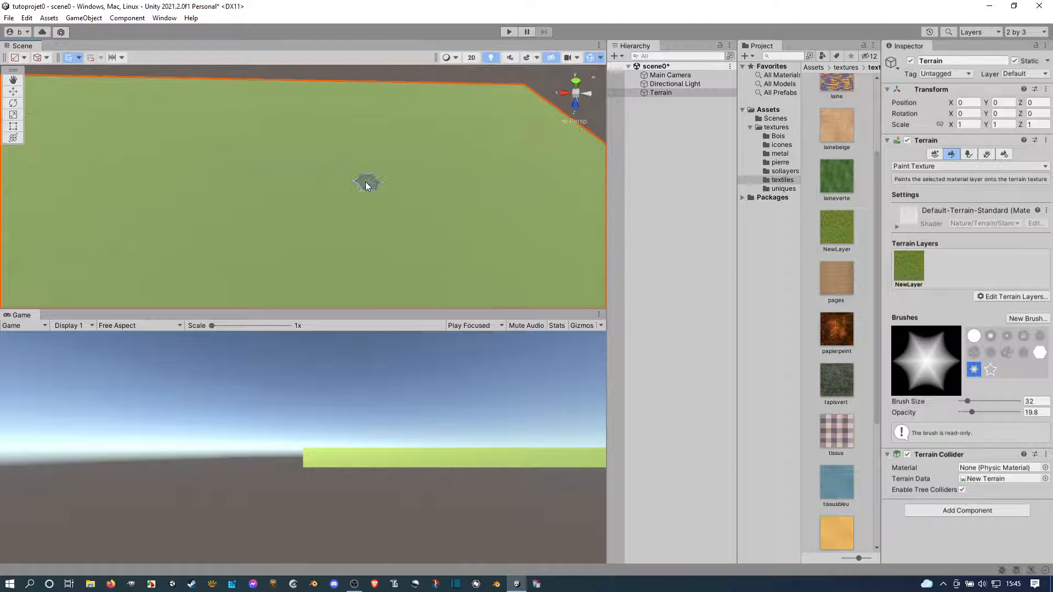
Move the Main Camera above the grass terrain near its corner, to about X 30.5, Y 5.4, Z 17.05
left_click(670, 76)
double_click(670, 75)
right_click_drag(383, 217, 227, 187)
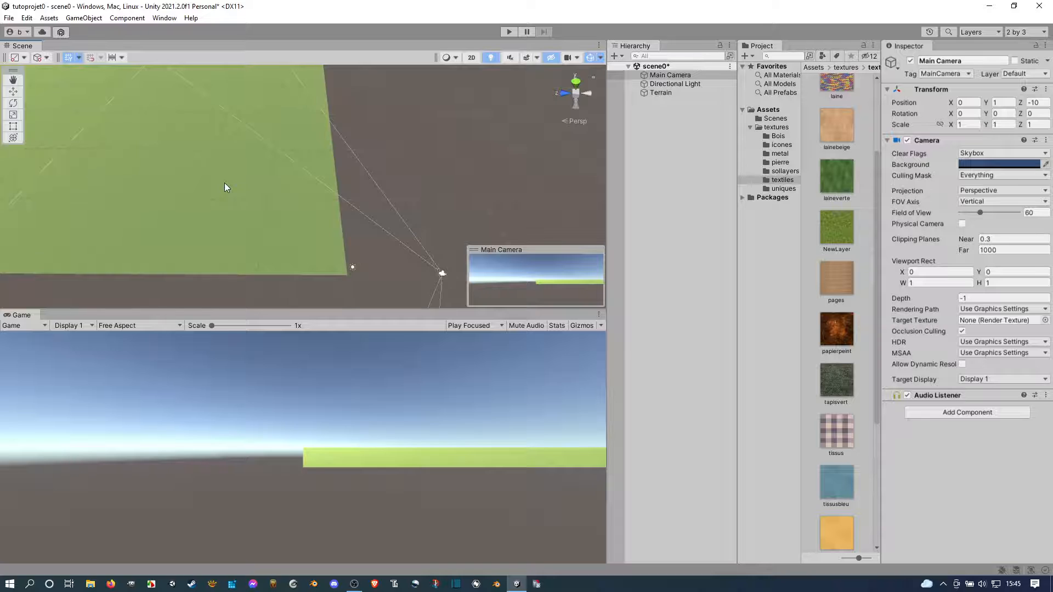
scroll(225, 187, "down", 5)
left_click(13, 91)
left_click_drag(353, 241, 196, 221)
right_click_drag(370, 231, 222, 227)
middle_click_drag(284, 226, 171, 236)
left_click_drag(222, 209, 320, 113)
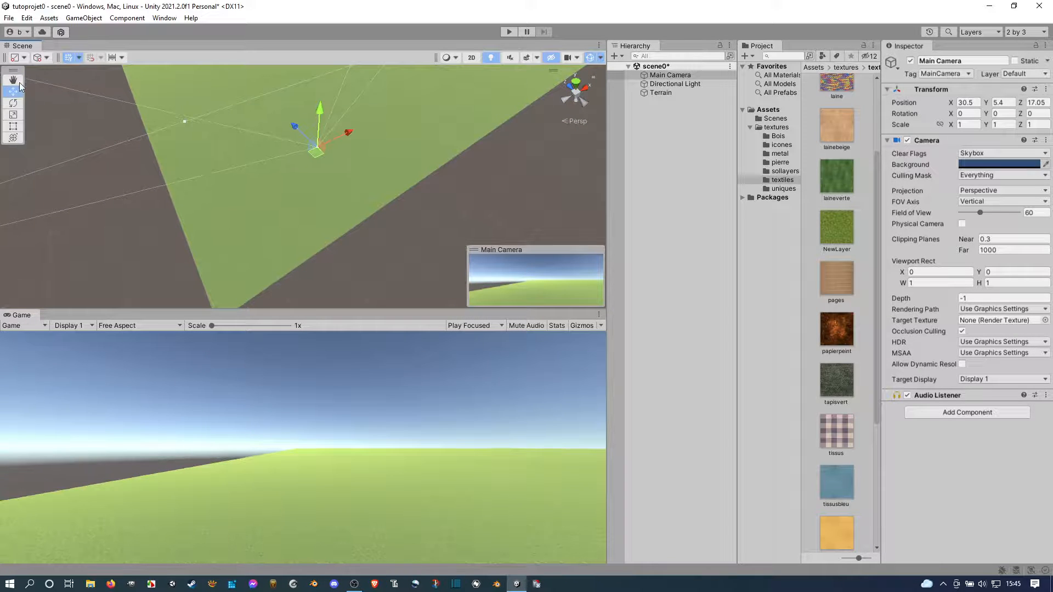
Rotate the Main Camera toward the terrain's interior, to about X 8.8, Y 34.5, Z 6.0
left_click(13, 103)
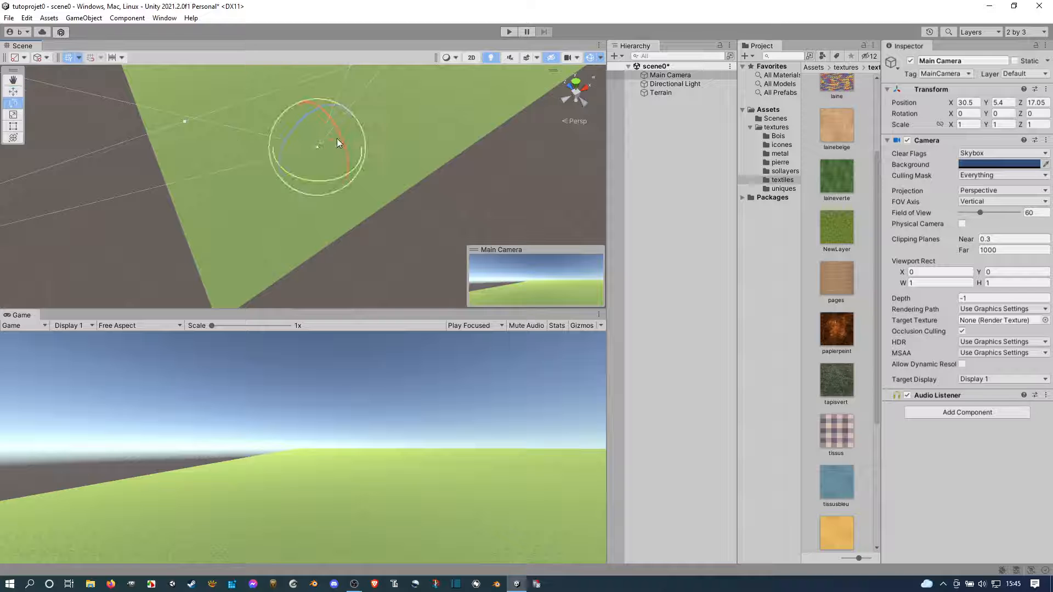
left_click_drag(344, 151, 278, 167)
right_click_drag(428, 206, 379, 199)
middle_click_drag(378, 199, 174, 180)
right_click_drag(373, 203, 303, 198)
middle_click_drag(303, 197, 201, 168)
scroll(221, 173, "down", 2)
right_click_drag(199, 179, 278, 178)
middle_click_drag(278, 178, 318, 146)
right_click_drag(317, 146, 296, 172)
middle_click_drag(297, 172, 207, 154)
key("e")
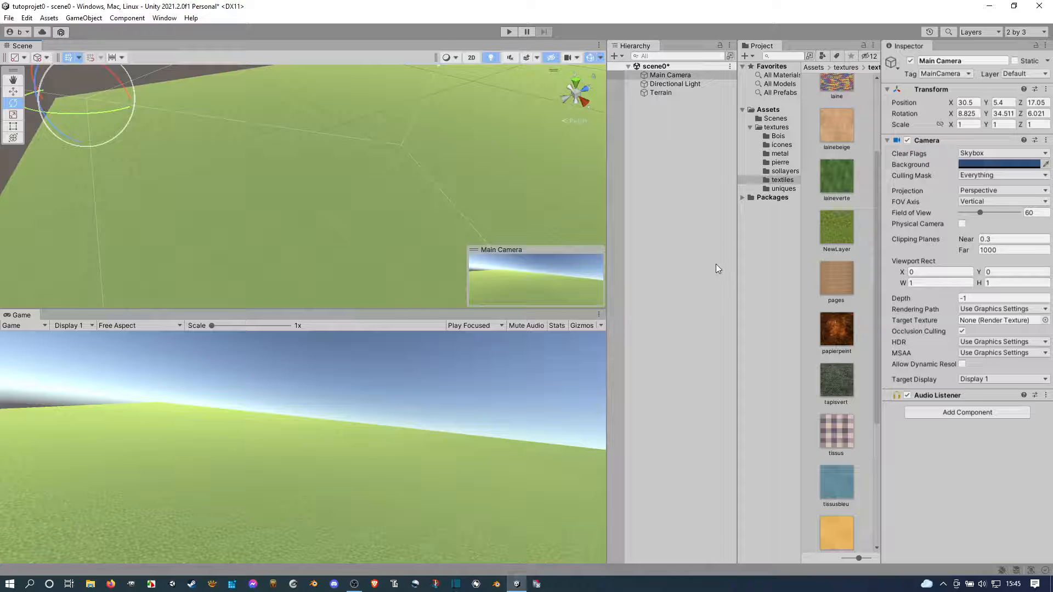
right_click_drag(317, 195, 262, 181)
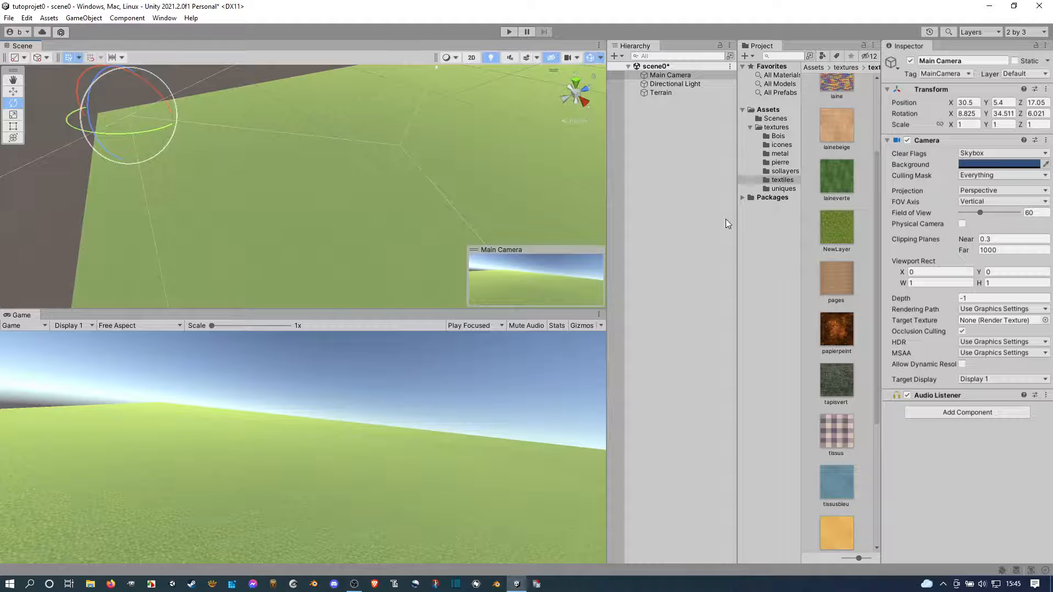
With the Terrain's Paint Texture tool, create a second terrain layer from the grey-green stony SolTerreHe… texture
left_click(663, 93)
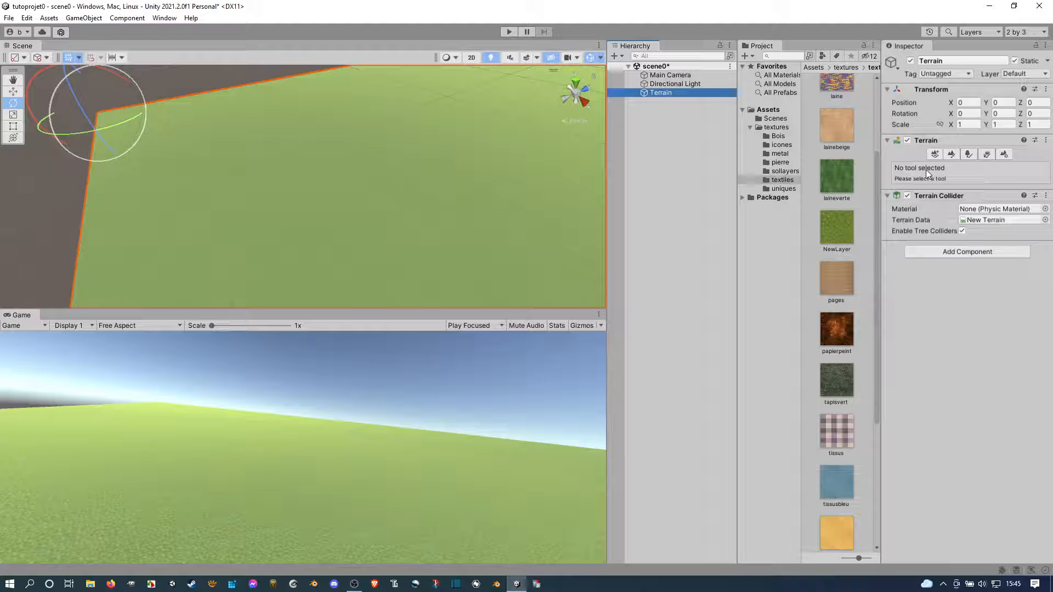
left_click(951, 155)
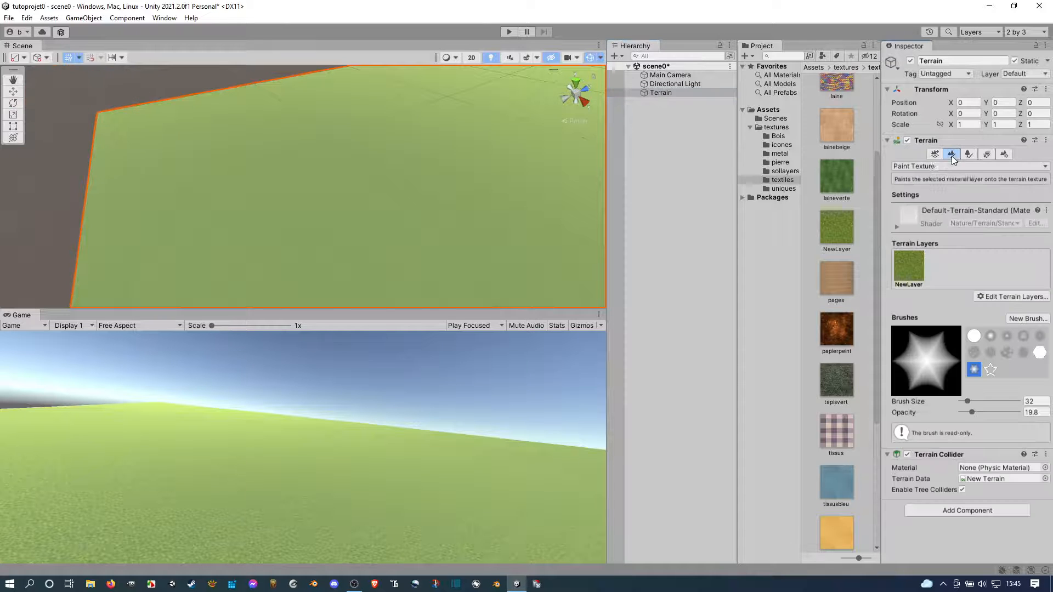
left_click(1006, 297)
left_click(999, 310)
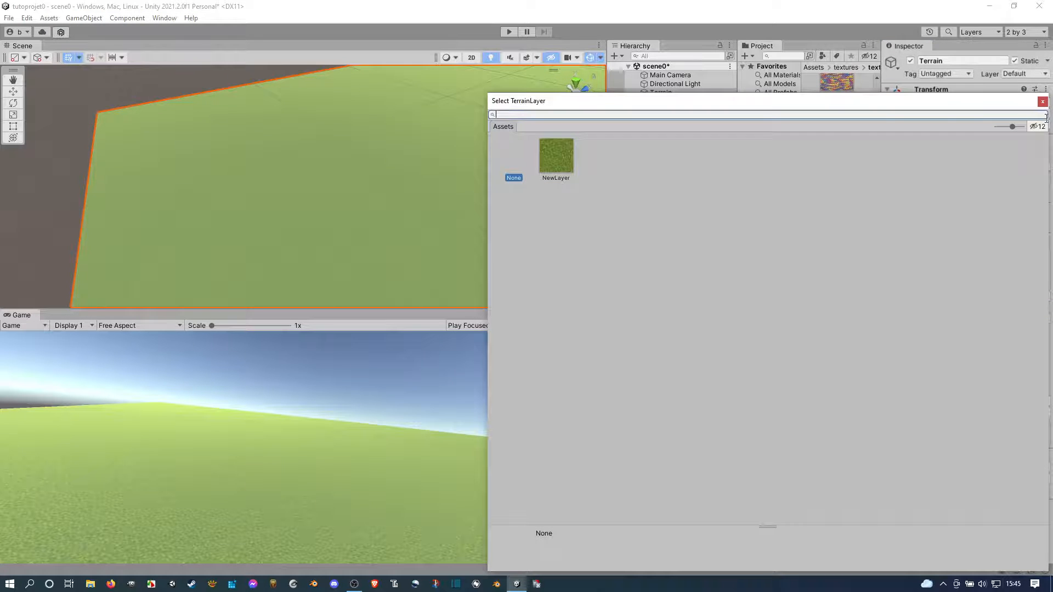
left_click(1041, 102)
left_click(1012, 297)
left_click(1004, 298)
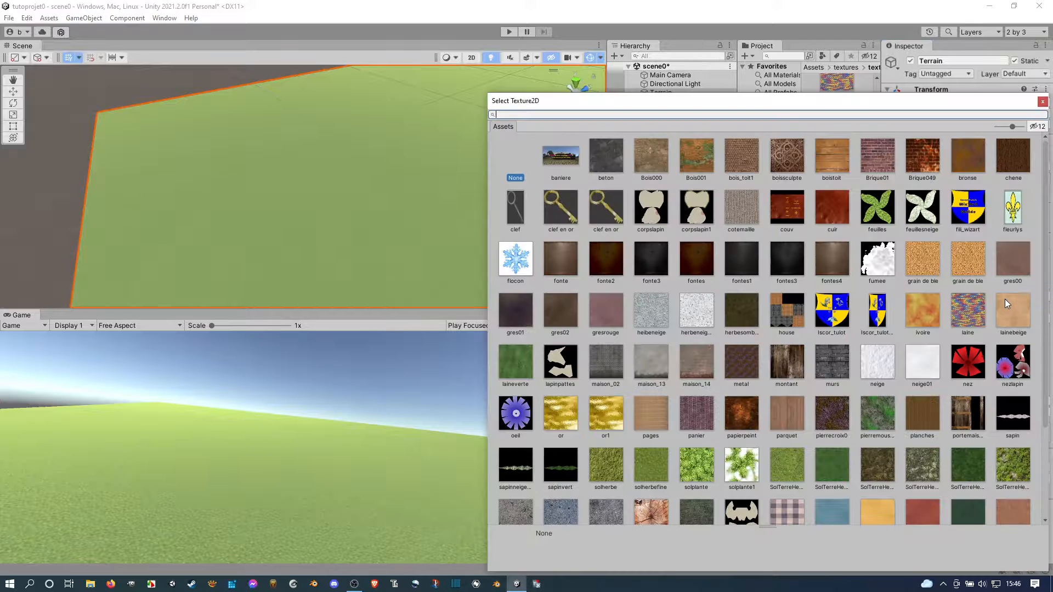
scroll(775, 309, "down", 3)
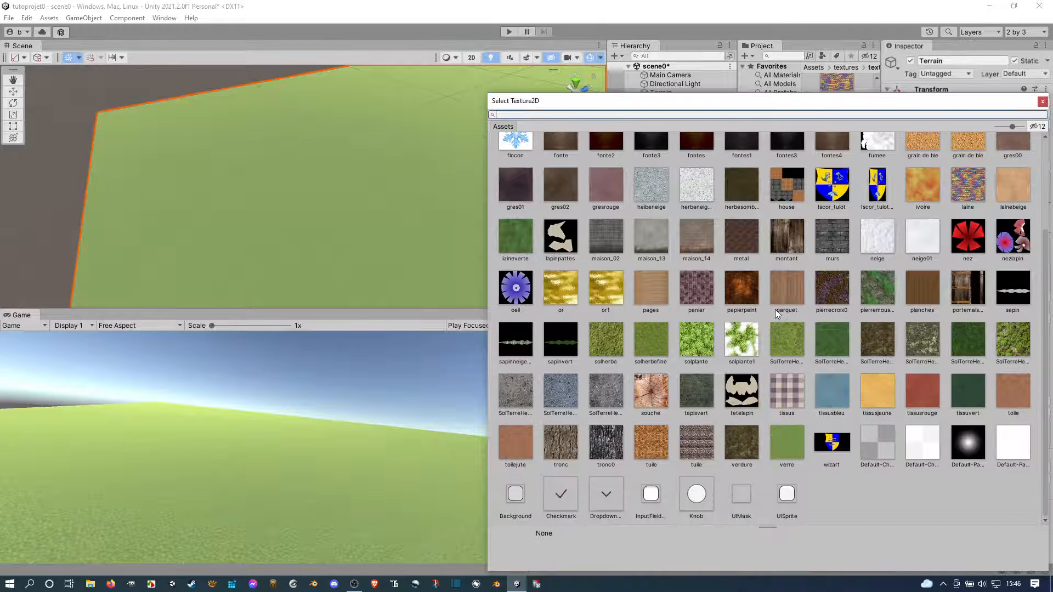
double_click(919, 338)
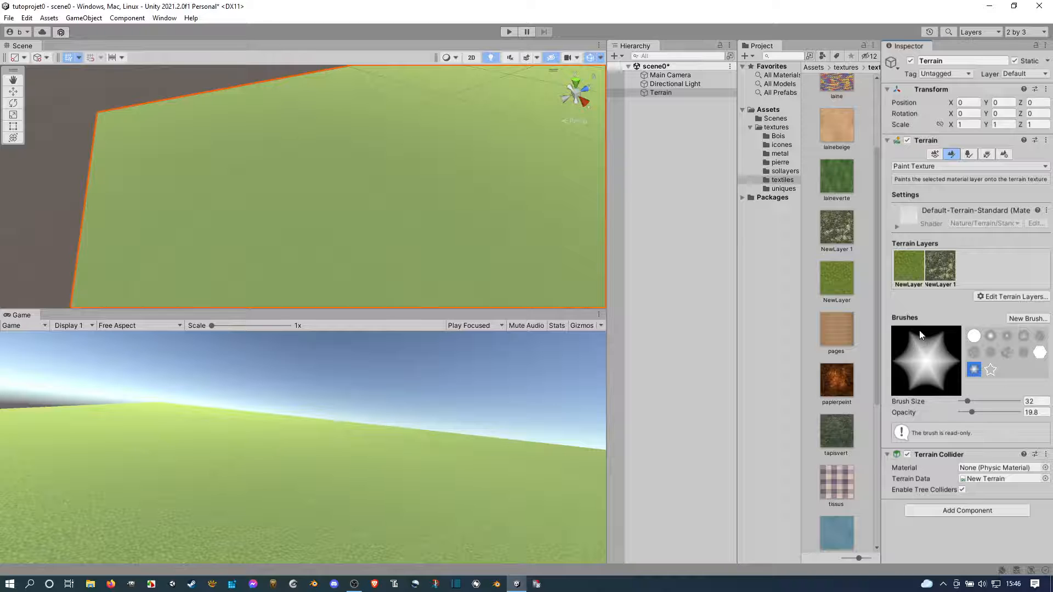
Select the new stony layer for painting and set a mottled brush with size 27 and opacity 100
left_click(940, 268)
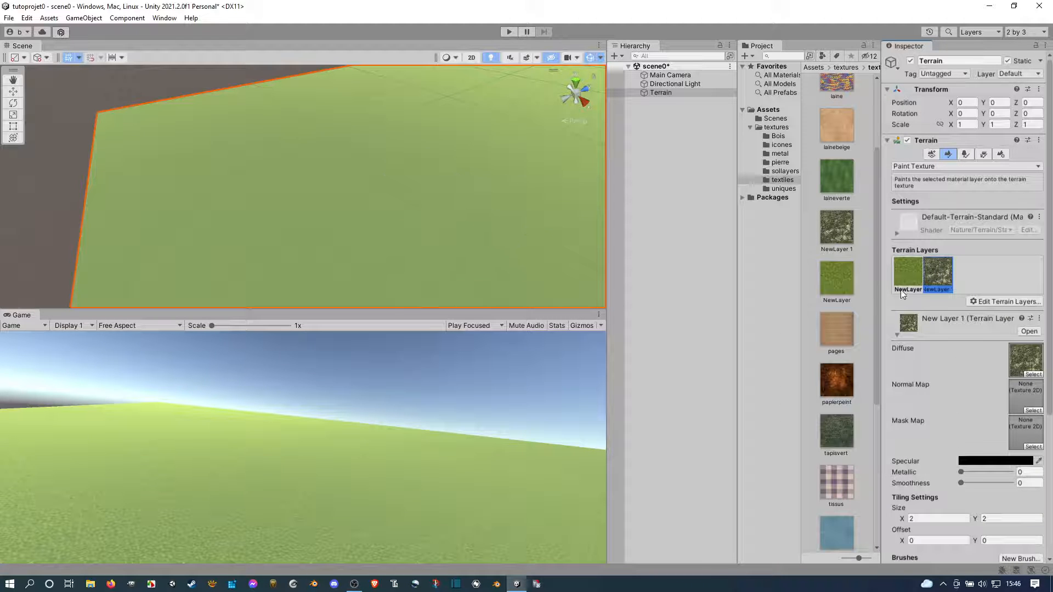
scroll(916, 332, "down", 5)
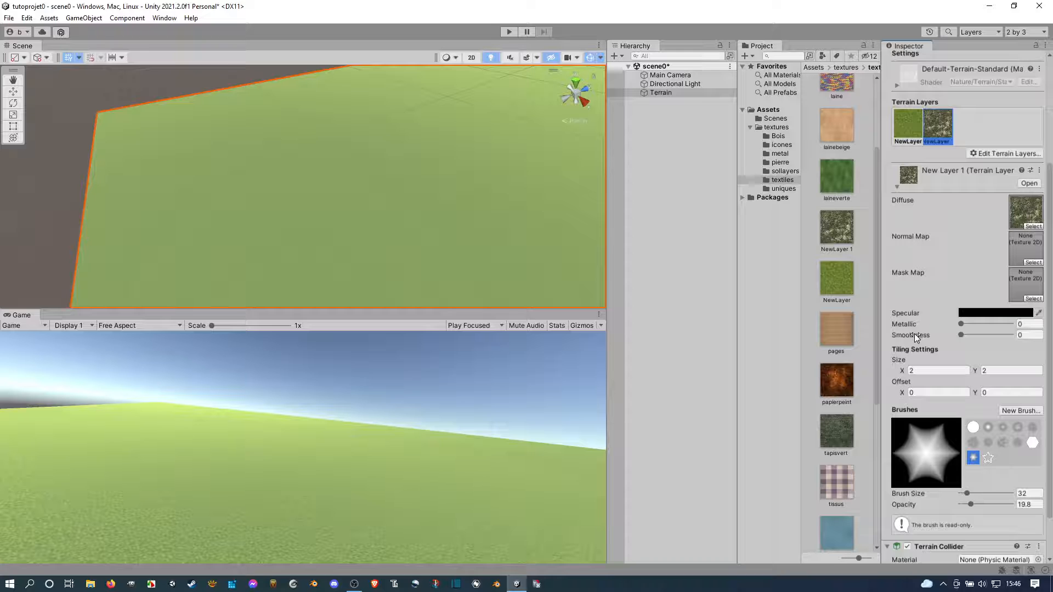
scroll(913, 333, "down", 2)
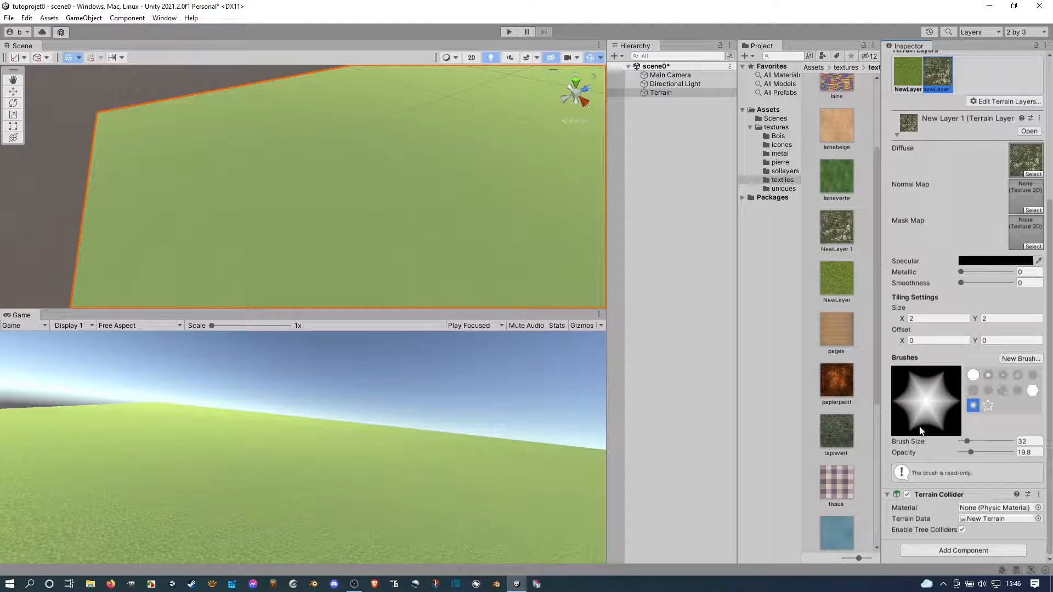
left_click(970, 441)
mouse_move(978, 442)
left_mouse_down()
mouse_move(964, 442)
mouse_move(969, 452)
mouse_move(1013, 453)
left_mouse_up()
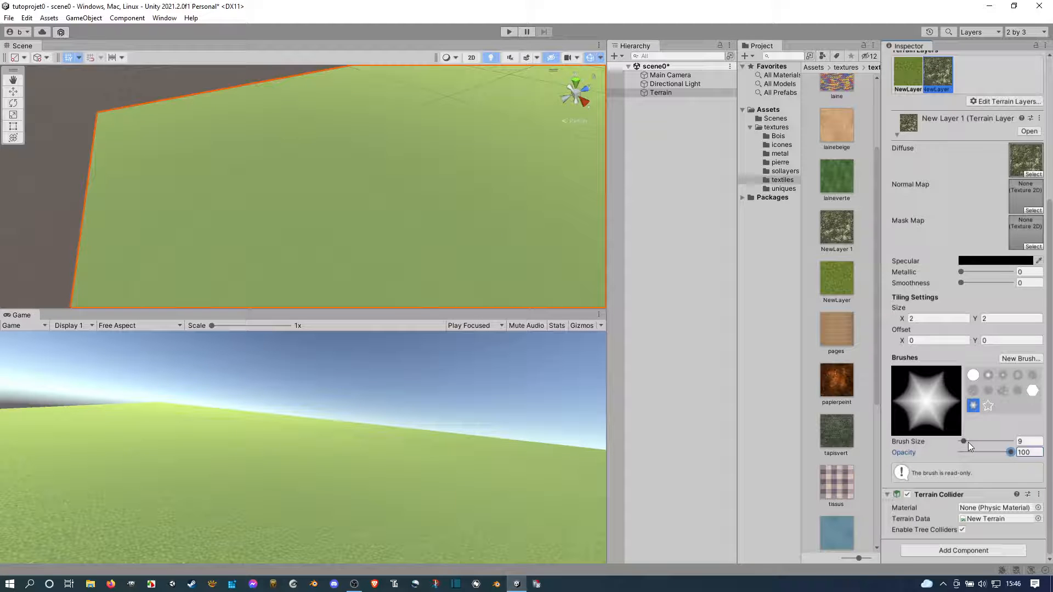
left_click_drag(966, 441, 975, 441)
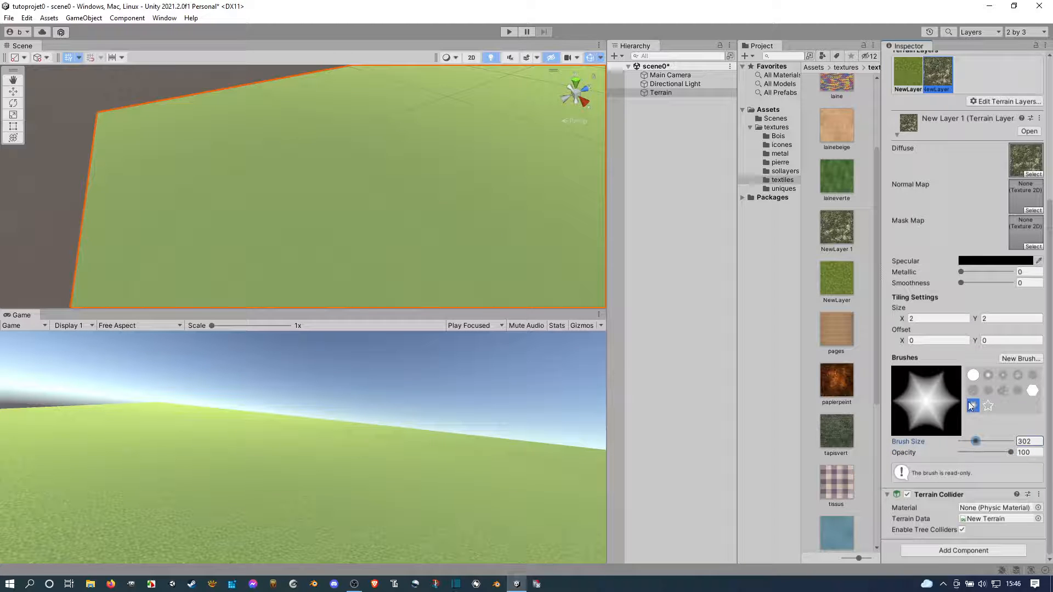
left_click(972, 389)
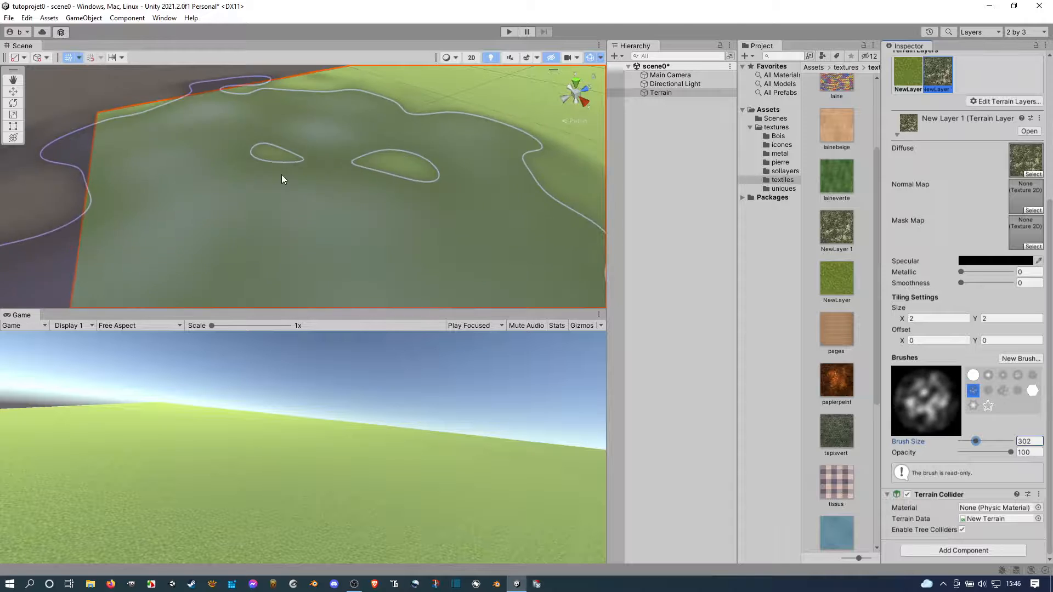
left_click_drag(976, 442, 966, 441)
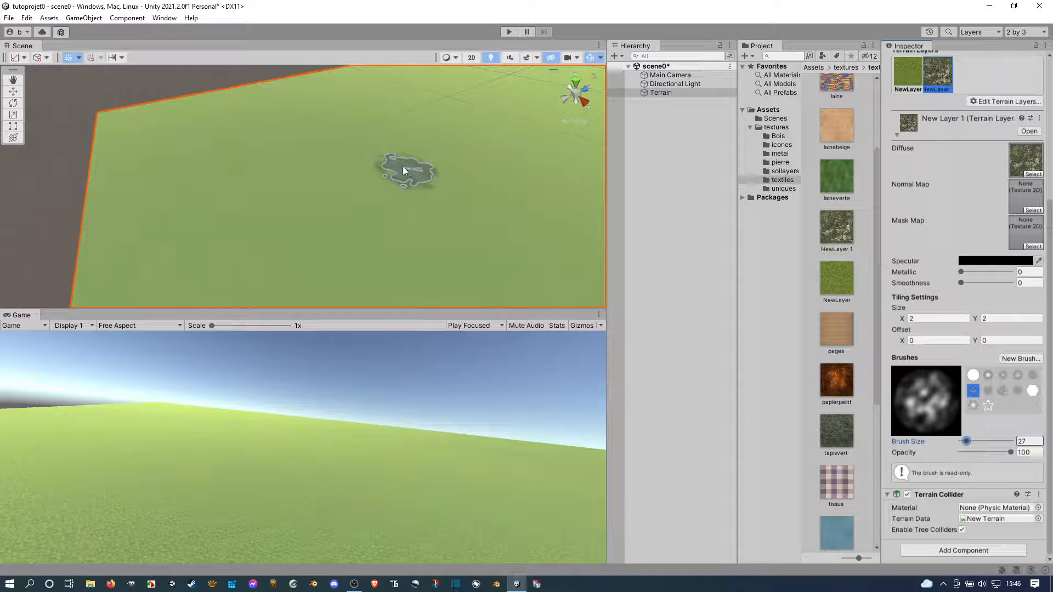
Paint a roughly round patch of the stony layer on the grass near the terrain's corner
mouse_move(373, 170)
left_mouse_down()
mouse_move(339, 200)
mouse_move(409, 186)
mouse_move(342, 159)
left_mouse_up()
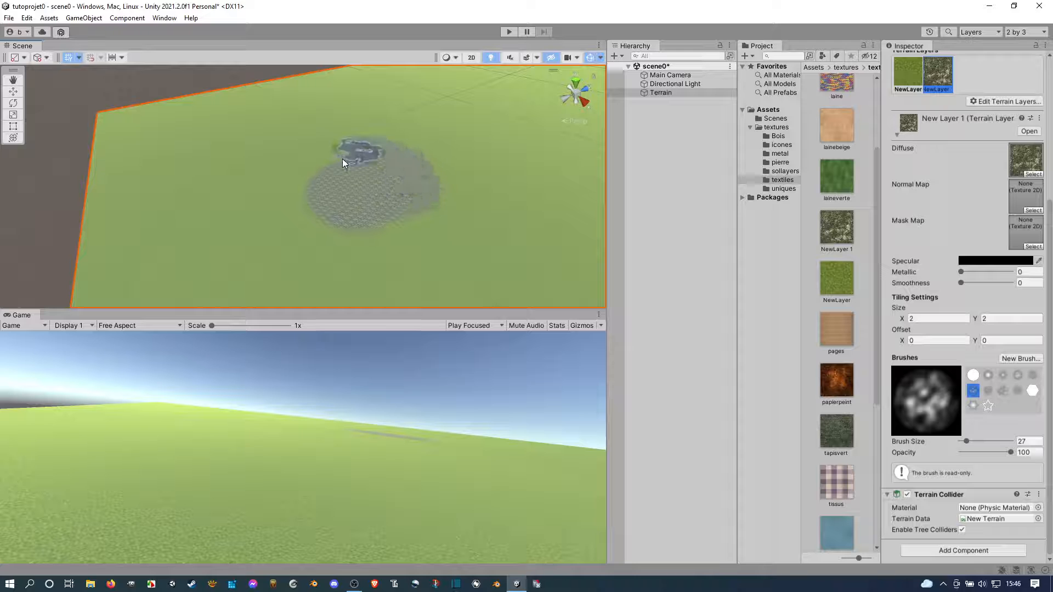
left_click_drag(366, 212, 382, 167)
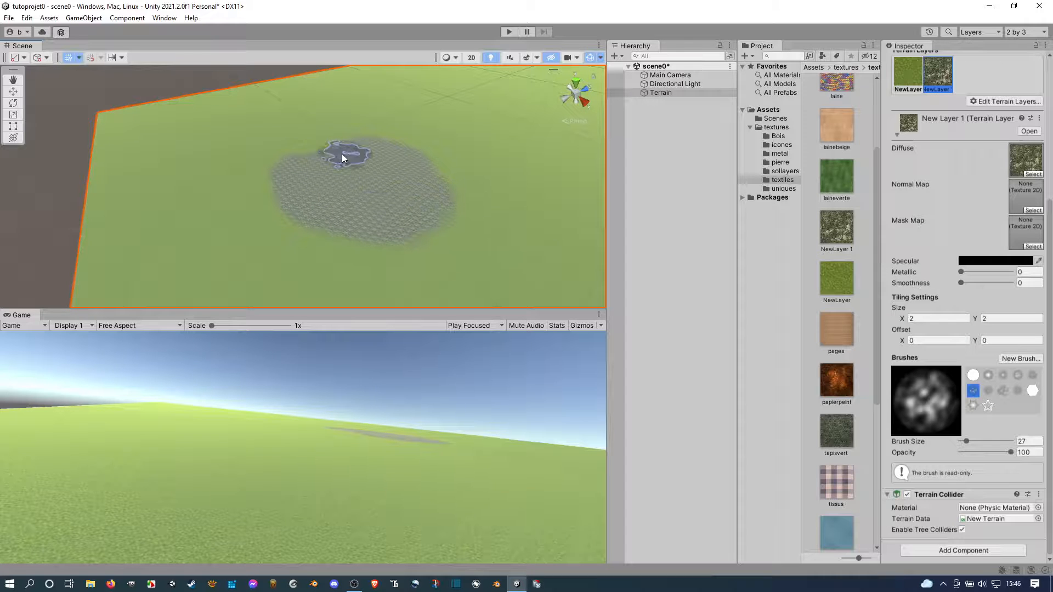
mouse_move(305, 200)
left_mouse_down()
mouse_move(397, 221)
mouse_move(333, 211)
mouse_move(354, 216)
left_mouse_up()
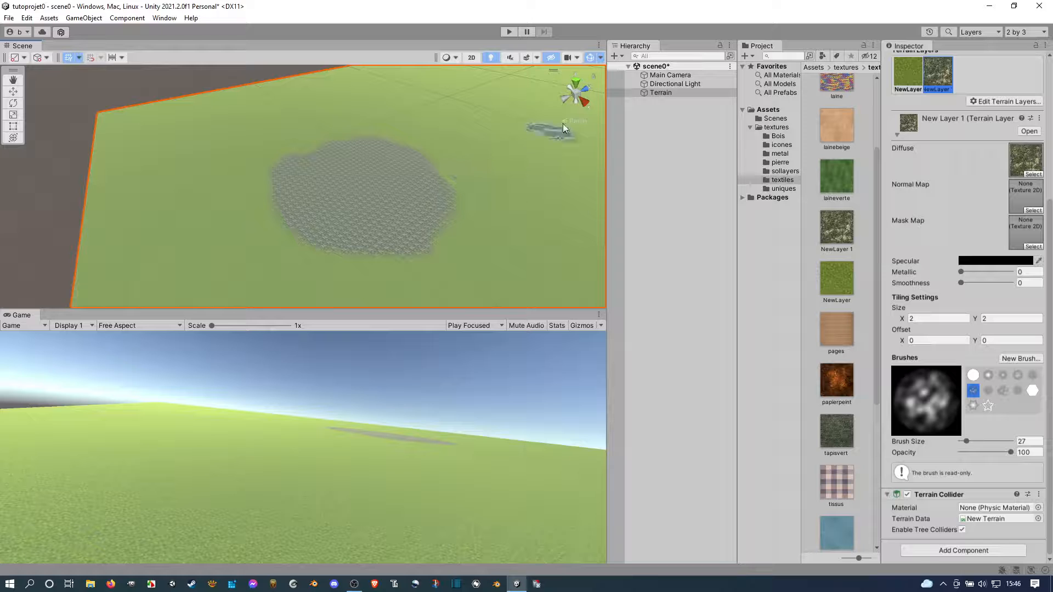
Switch the Terrain's paint mode to Raise or Lower Terrain
left_click(668, 93)
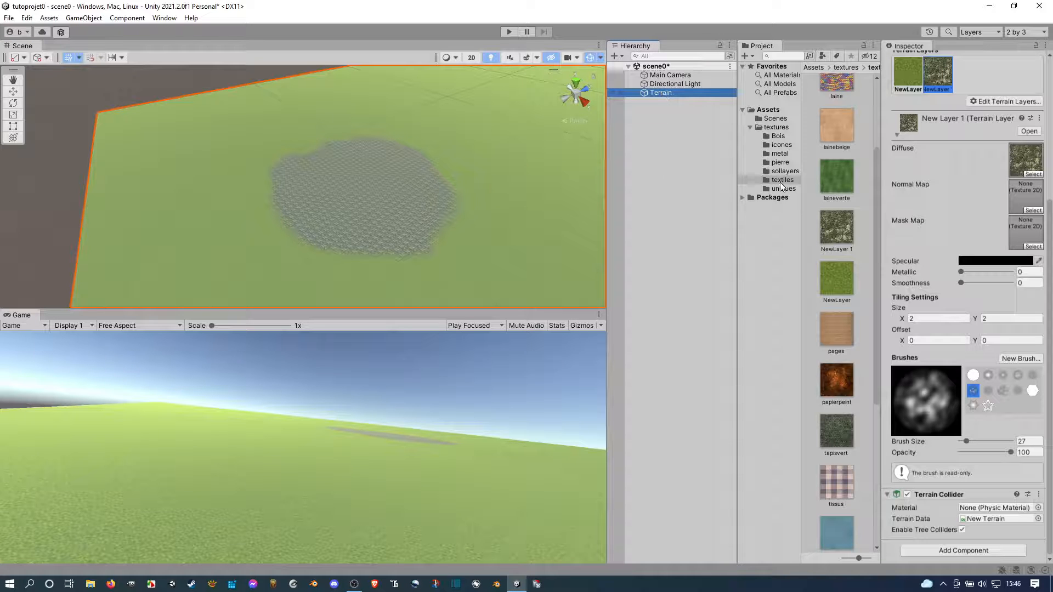
scroll(926, 192, "up", 5)
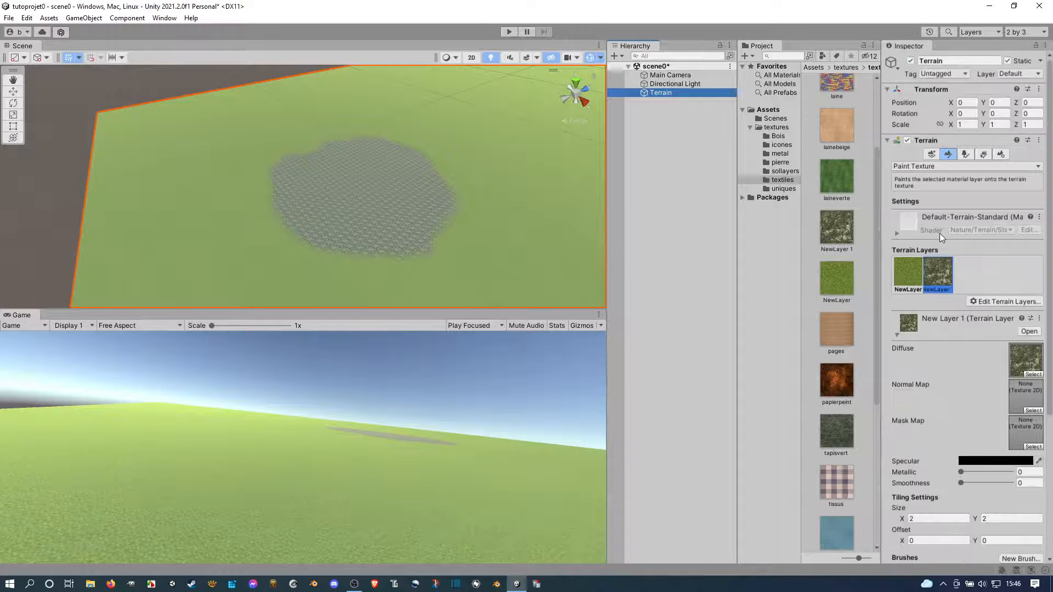
left_click(936, 165)
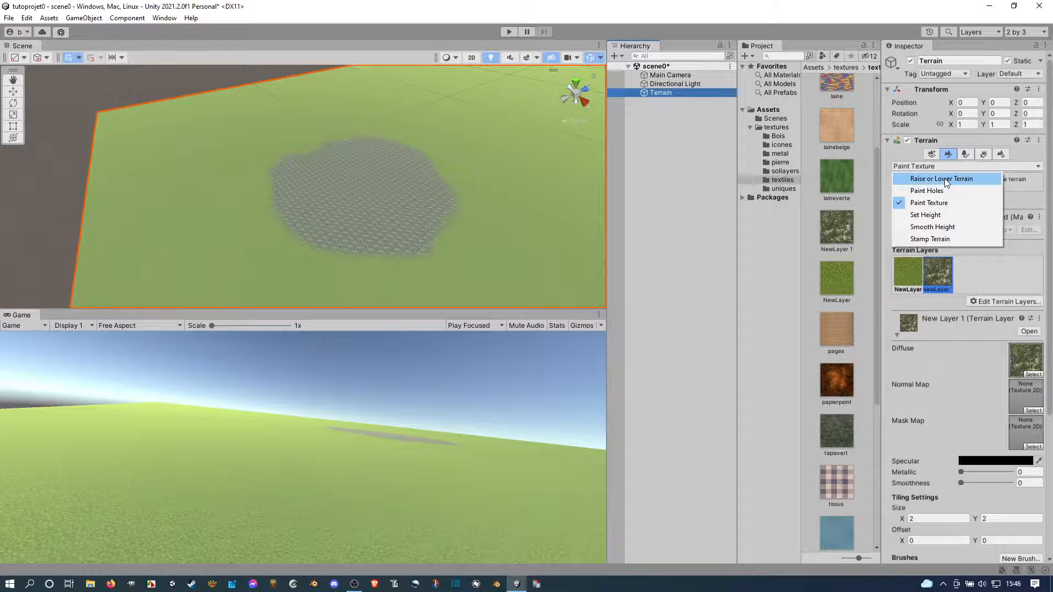
left_click(944, 178)
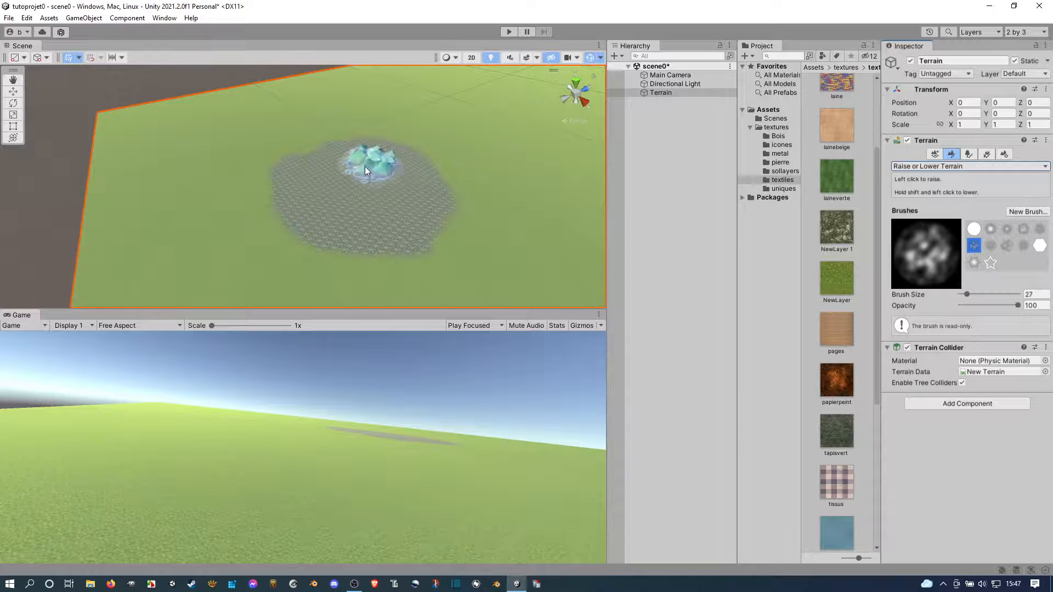
Try raising the ground on the stony patch at opacity 100, and lower it back to flat
mouse_move(353, 168)
left_mouse_down()
mouse_move(341, 180)
mouse_move(350, 173)
left_mouse_up()
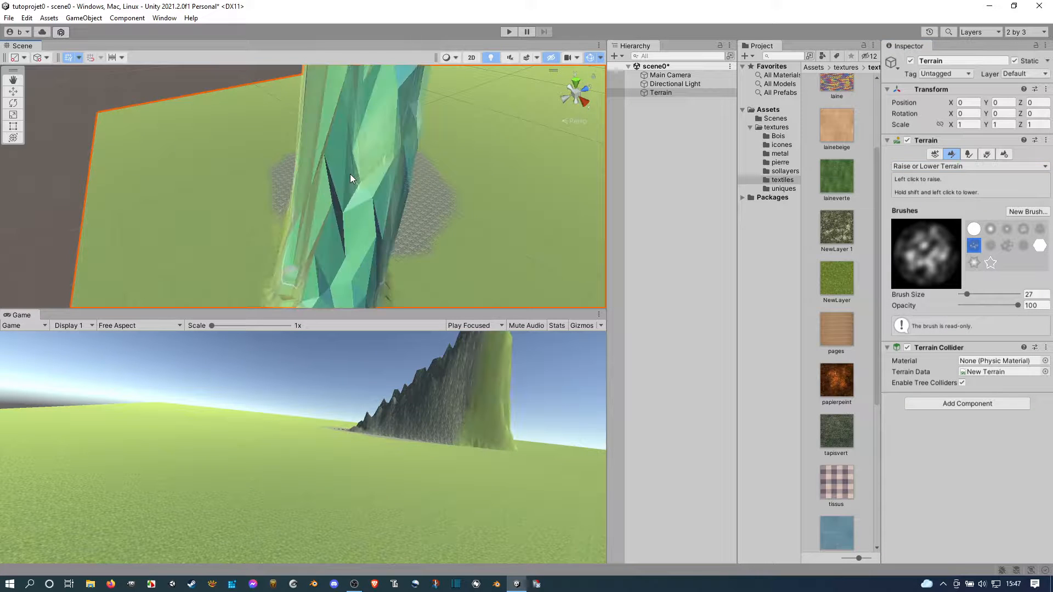
scroll(350, 172, "down", 2)
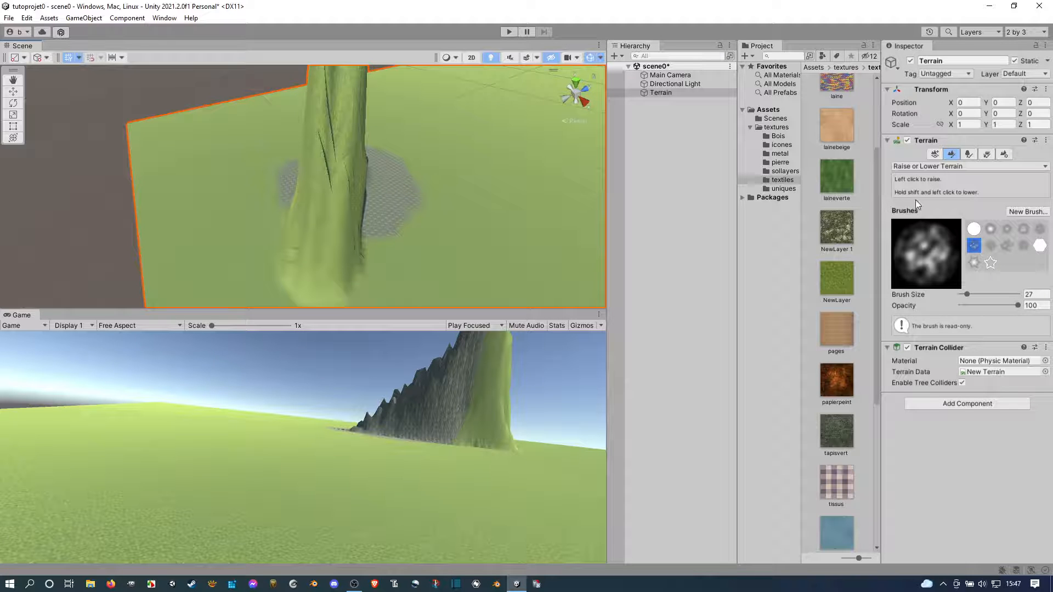
mouse_move(328, 244)
left_mouse_down()
mouse_move(315, 252)
mouse_move(331, 231)
mouse_move(319, 211)
mouse_move(351, 176)
mouse_move(342, 173)
left_mouse_up()
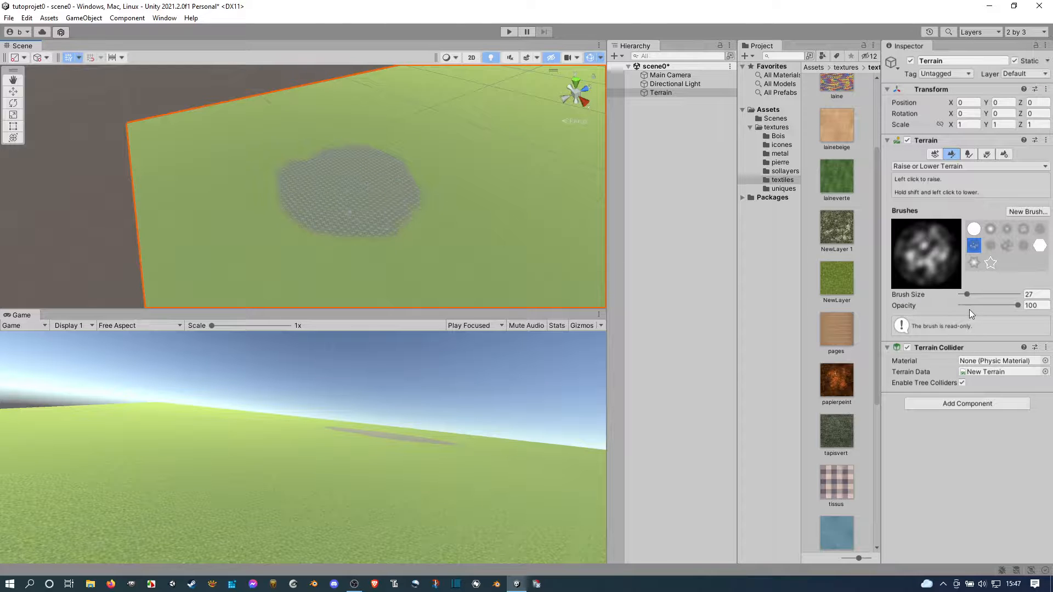
Reduce the brush opacity to 7.8 and raise the stony patch into a small group of rocky hills
left_click_drag(1019, 305, 971, 305)
mouse_move(315, 171)
left_mouse_down()
mouse_move(308, 183)
mouse_move(352, 190)
mouse_move(356, 166)
mouse_move(343, 161)
mouse_move(389, 163)
left_mouse_up()
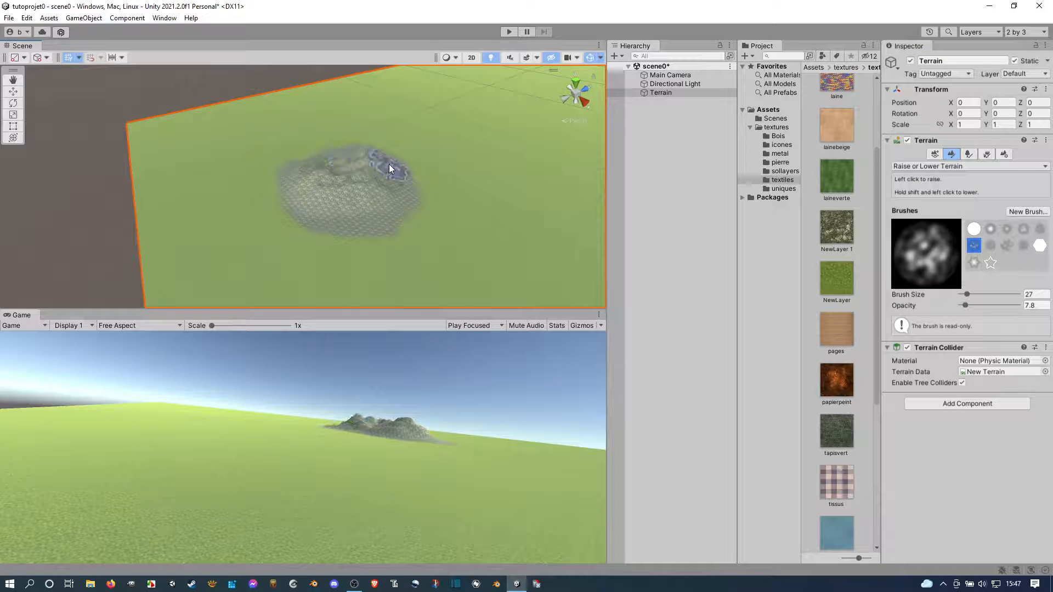
mouse_move(368, 198)
left_mouse_down()
mouse_move(337, 200)
mouse_move(310, 187)
mouse_move(313, 170)
mouse_move(328, 157)
mouse_move(382, 161)
left_mouse_up()
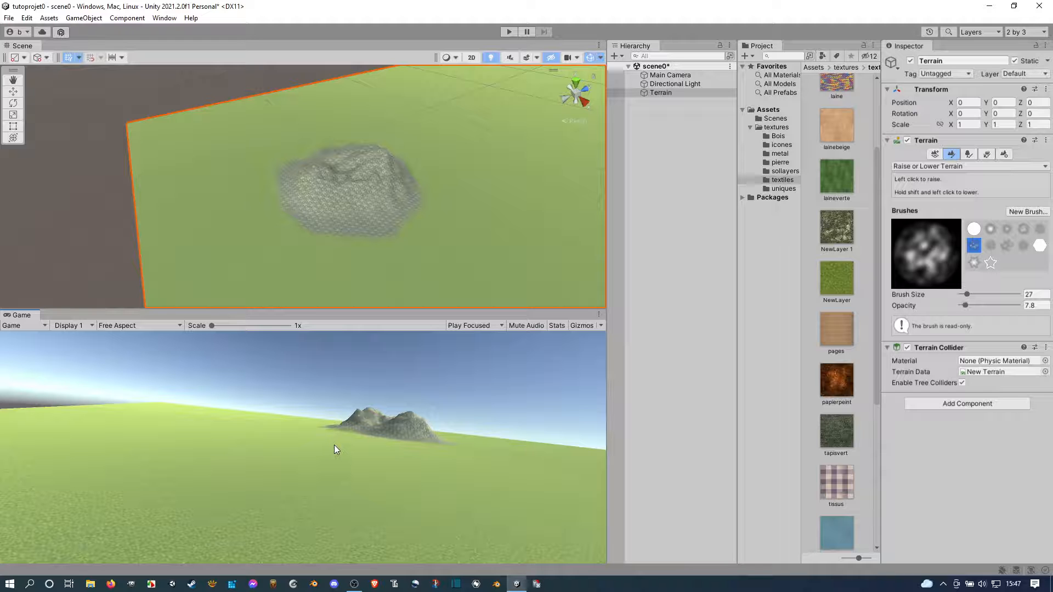
left_click_drag(366, 241, 345, 232, "alt")
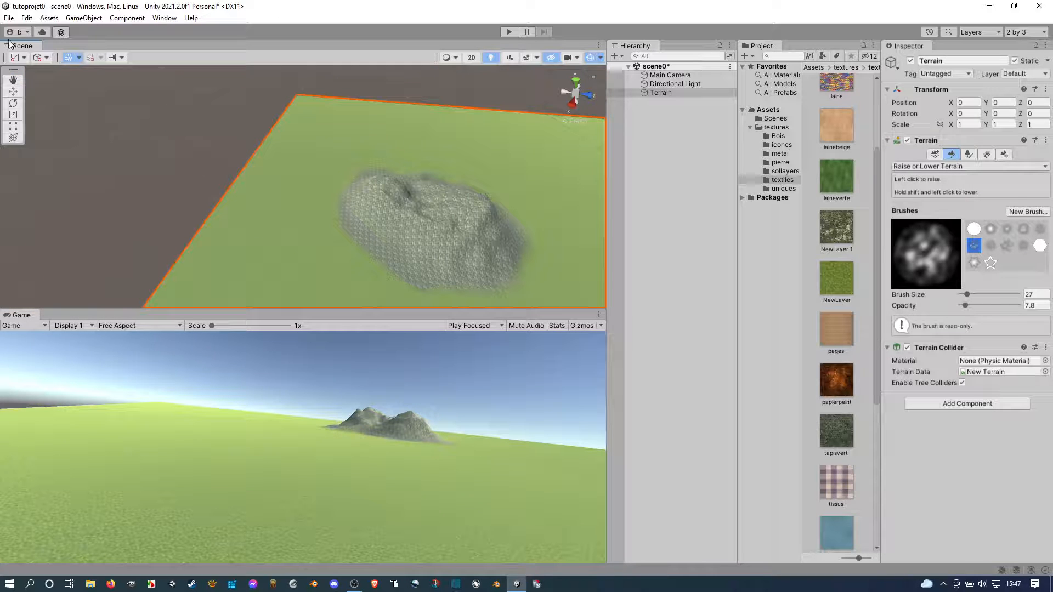
scroll(342, 186, "down", 3)
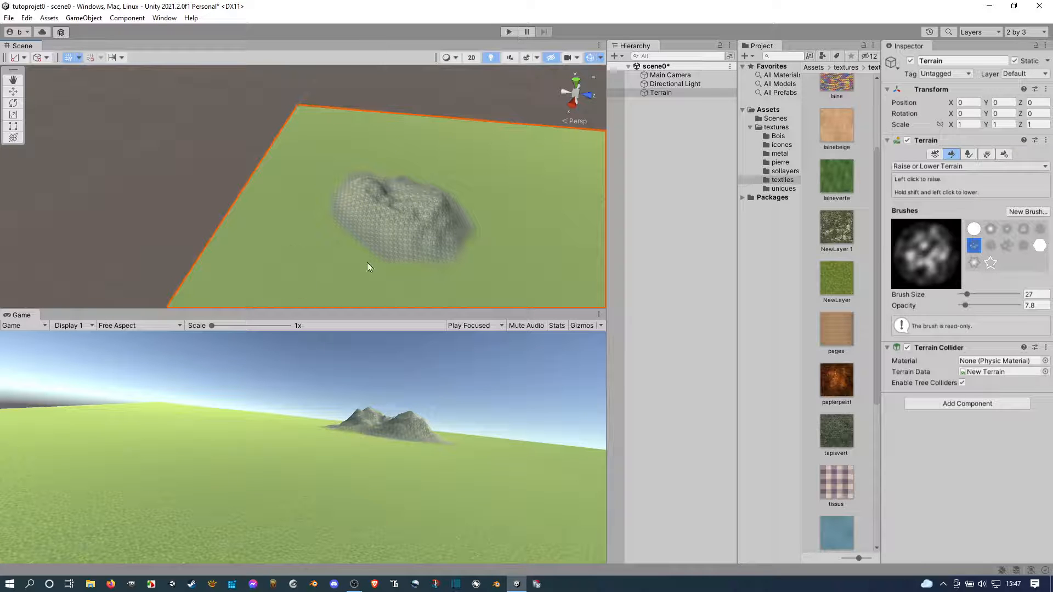
Set the Game view to Play Maximized, run the scene to check the landscape, and stop it
left_click(468, 325)
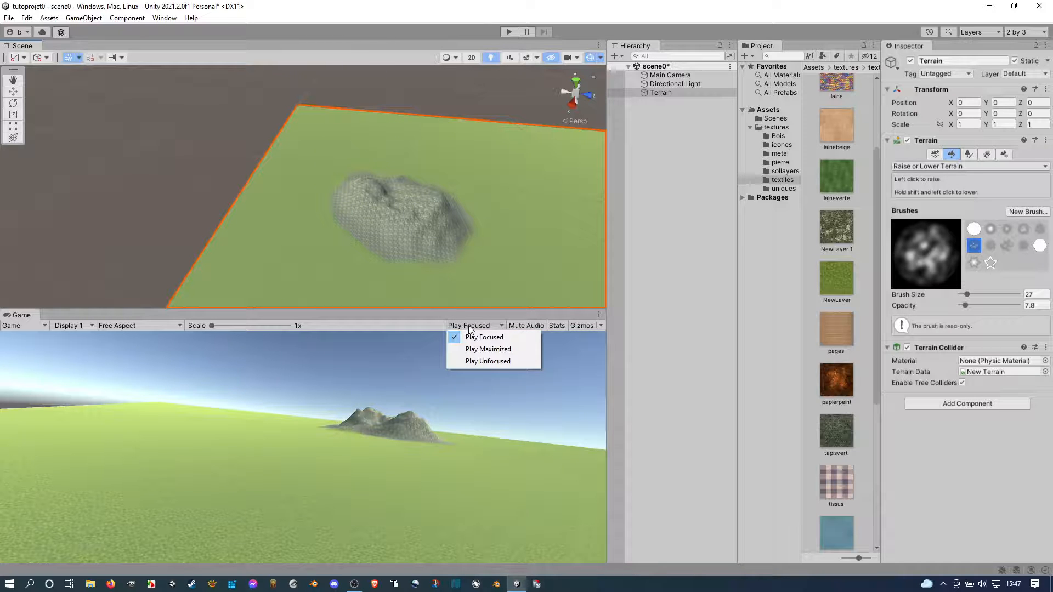
left_click(476, 350)
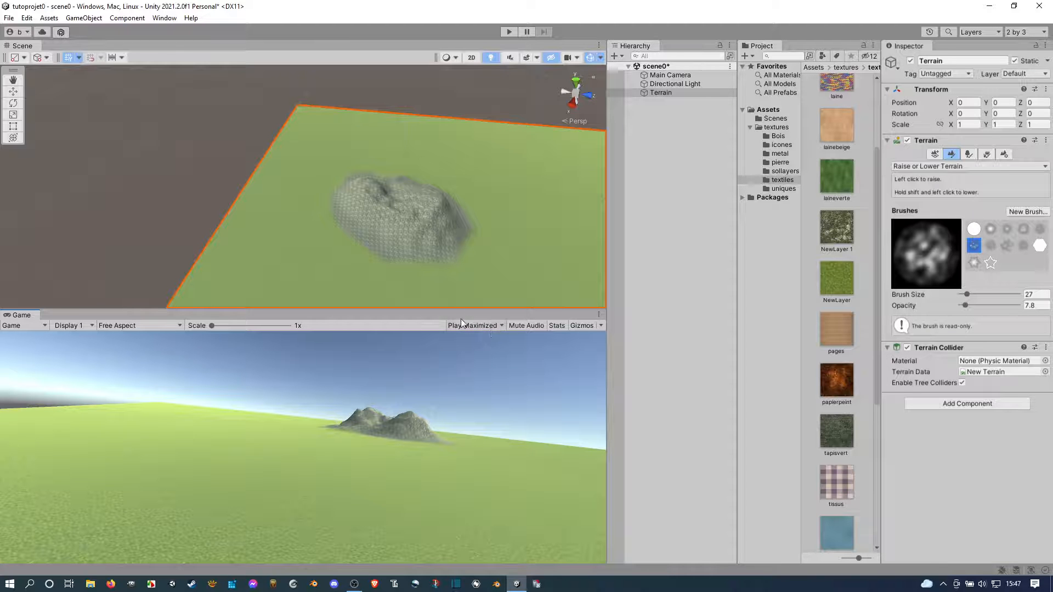
left_click(509, 32)
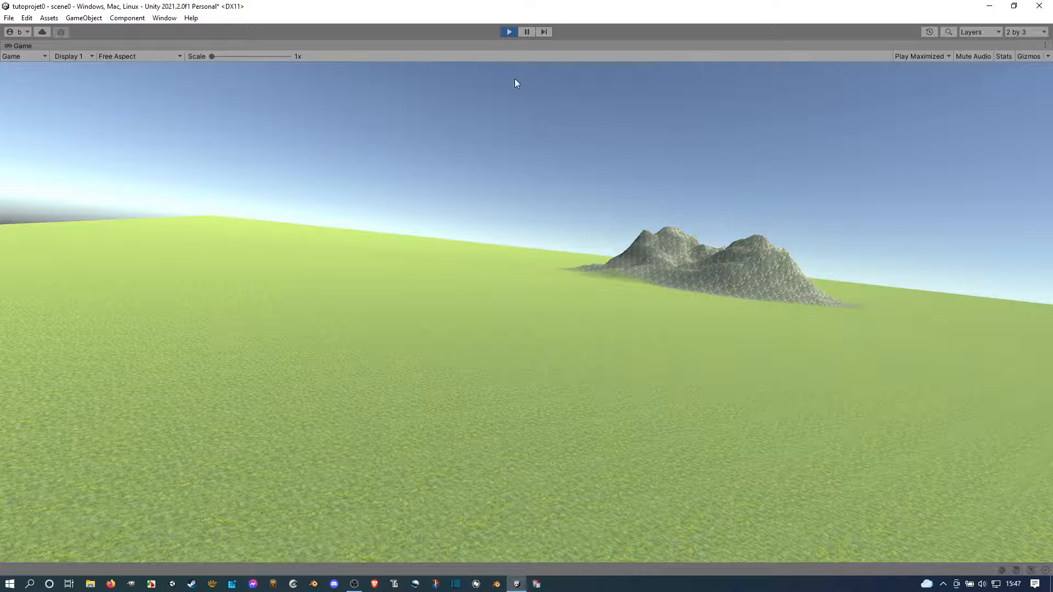
left_click(509, 32)
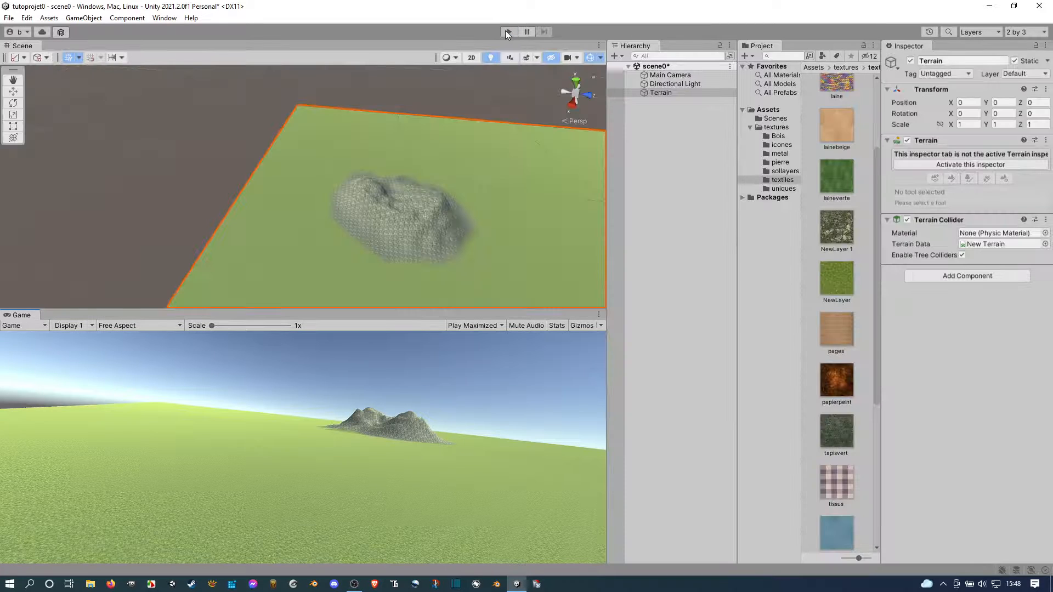
Open the textures folder in the project assets and pick the maison model for the open grass area near the hills
scroll(380, 139, "down", 3)
right_click_drag(252, 193, 371, 215)
middle_click_drag(371, 215, 306, 218)
right_click_drag(439, 209, 351, 191)
middle_click_drag(351, 191, 364, 147)
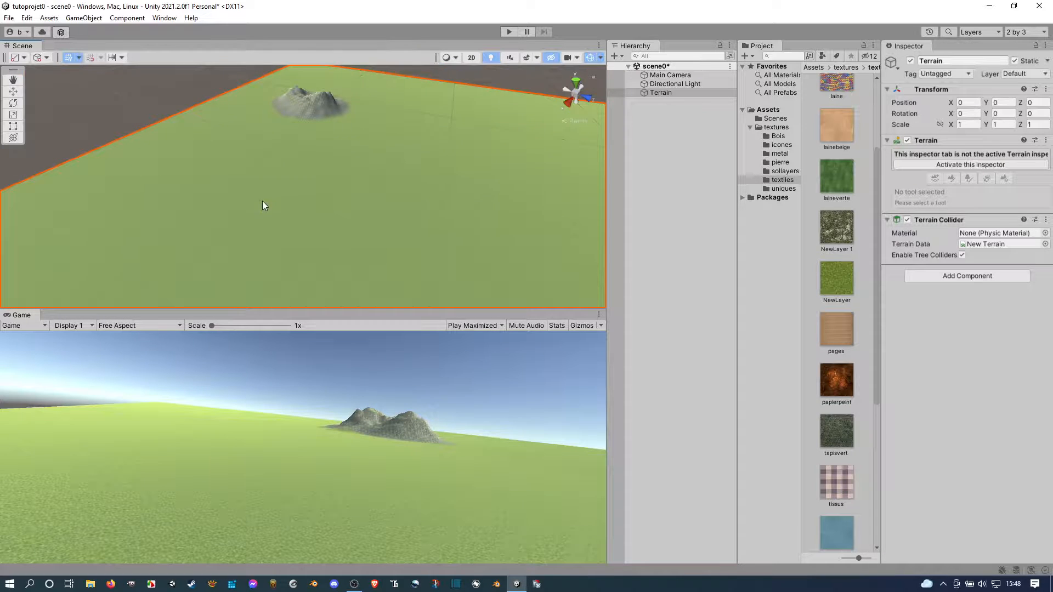
right_click_drag(262, 201, 330, 213)
middle_click_drag(350, 182, 376, 188)
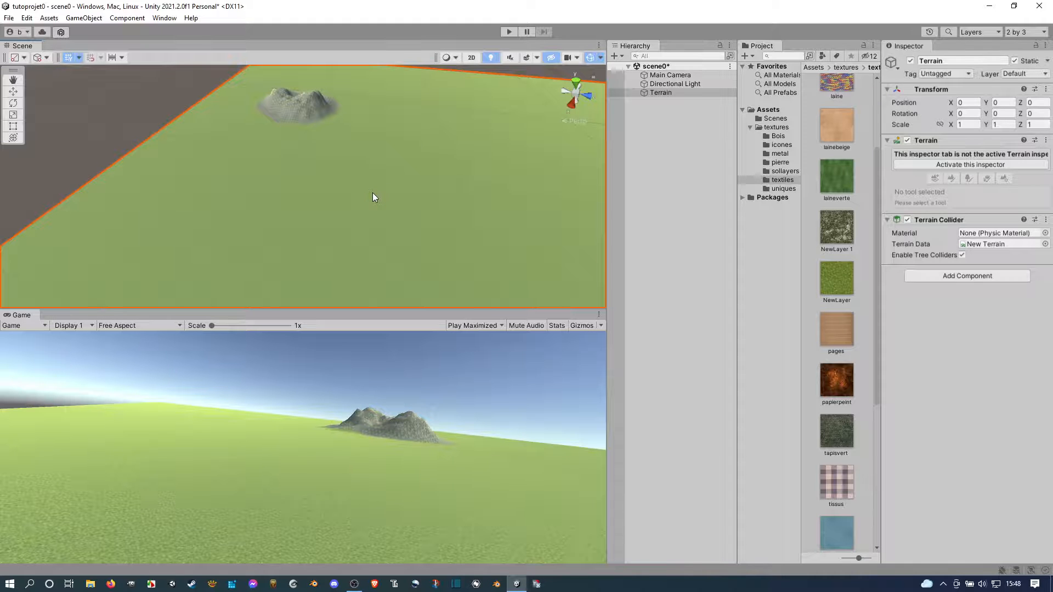
left_click(777, 128)
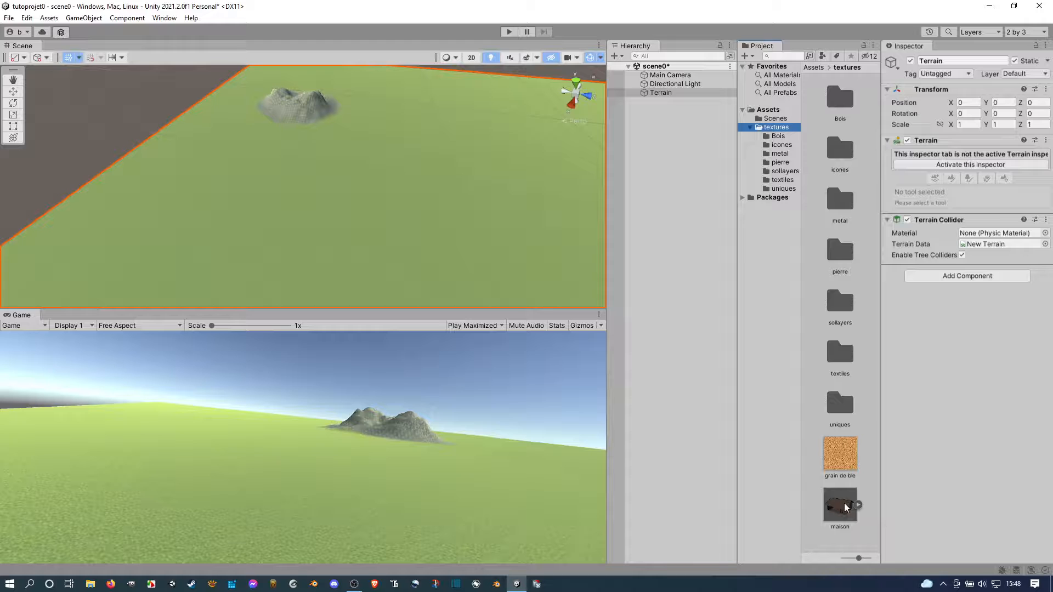
mouse_move(843, 509)
left_mouse_down()
mouse_move(779, 482)
mouse_move(744, 441)
mouse_move(840, 502)
left_mouse_up()
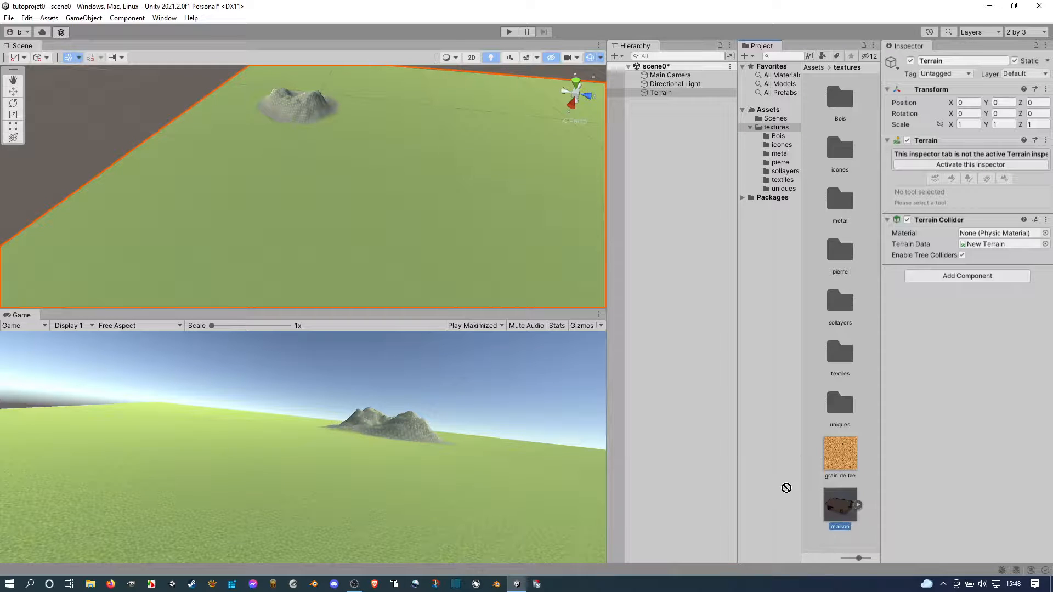
Open the maison model in Blender for a look and close Blender
left_click(842, 502)
double_click(844, 502)
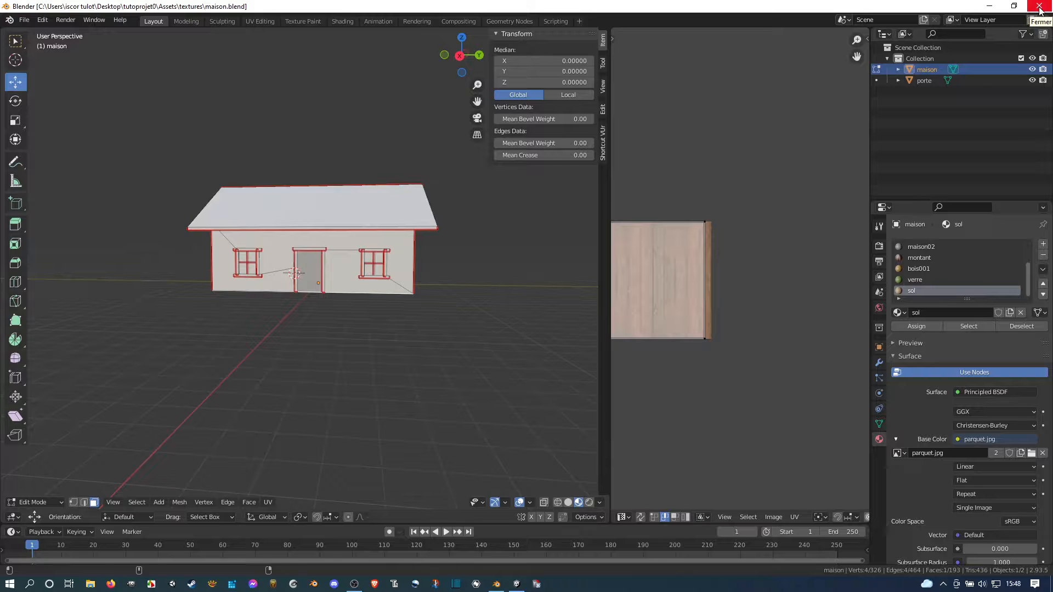
left_click(1040, 7)
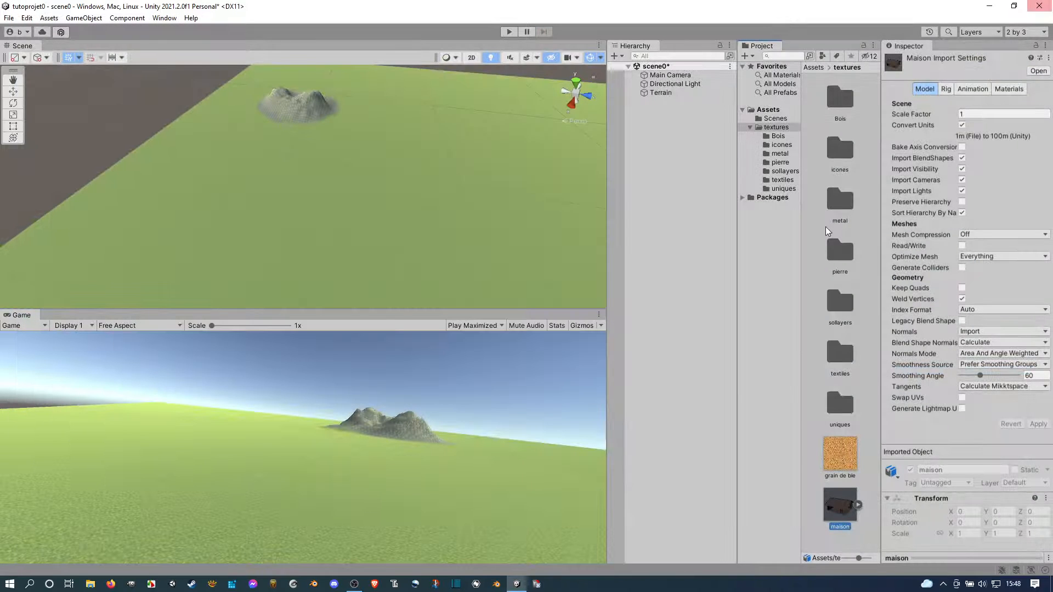
Place the maison model from the textures folder on the open grass near the rocky hills and frame it in the scene
left_click_drag(841, 505, 416, 166)
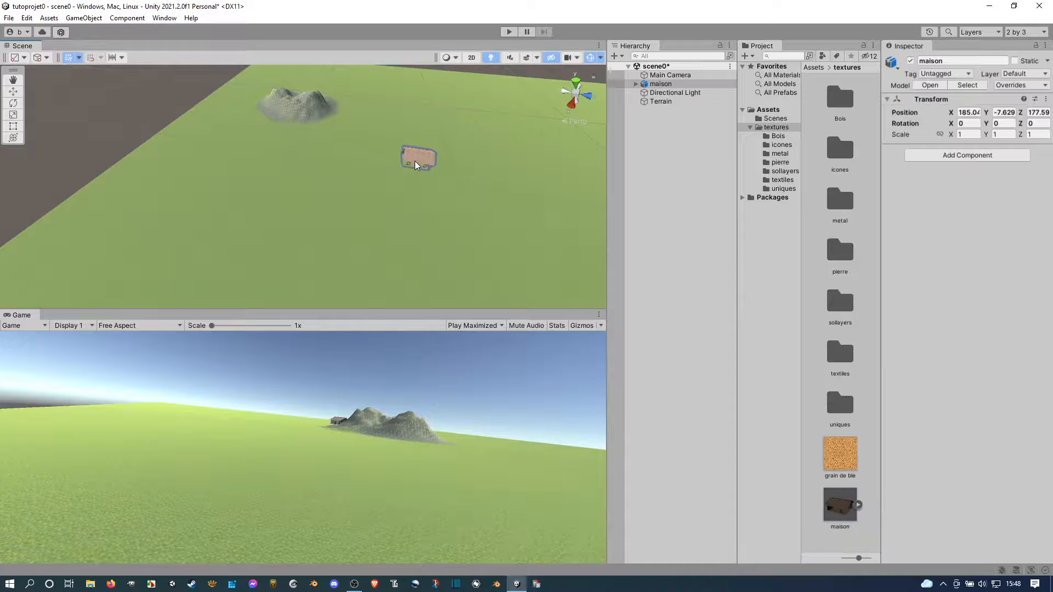
left_click(668, 85)
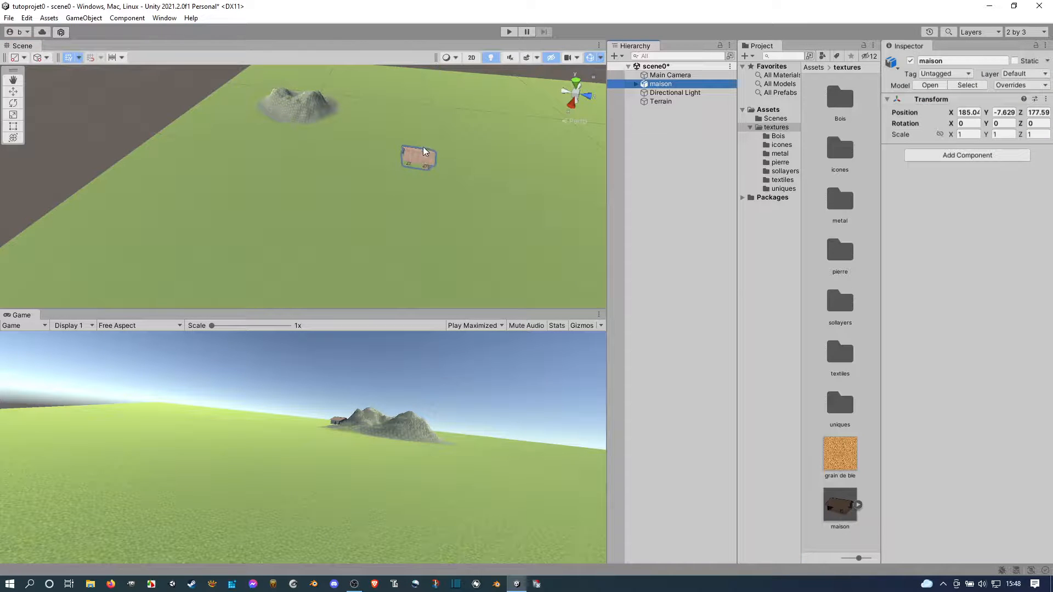
left_click(14, 81)
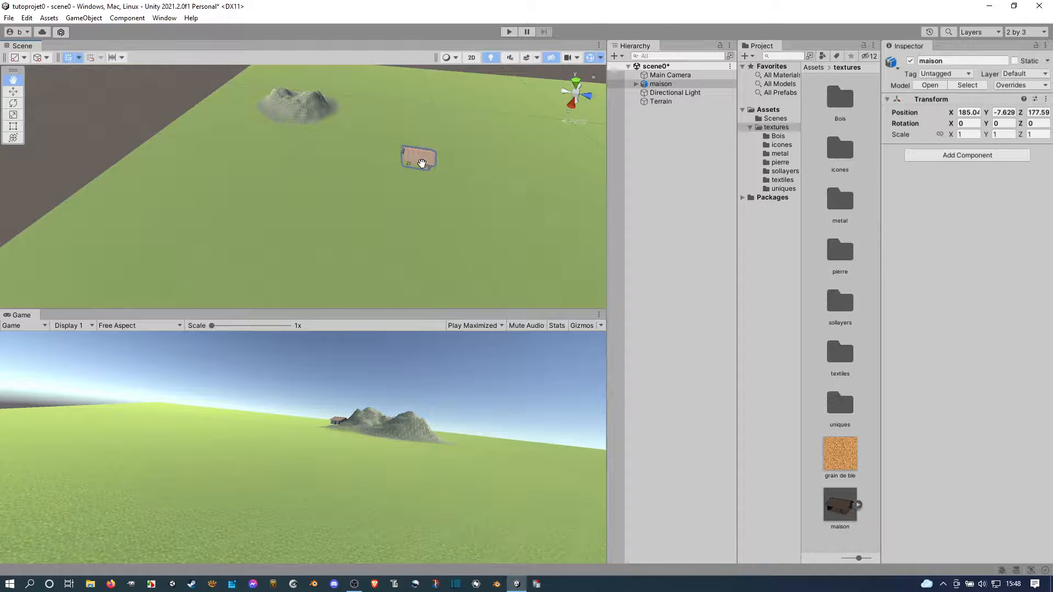
key("f")
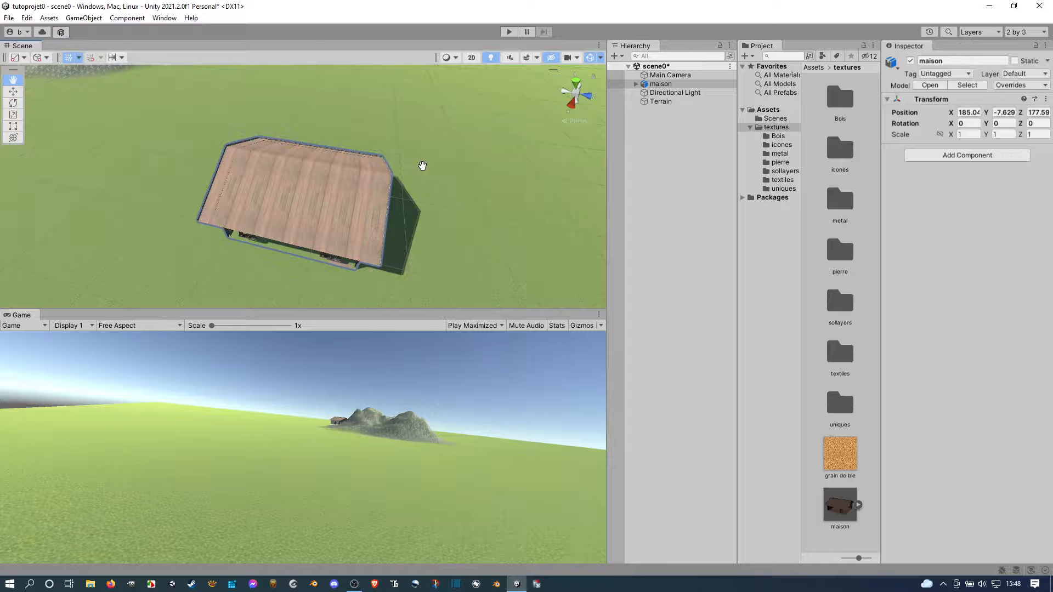
Raise the house with the Move tool to about Y 0.06 so its floor sits just above the grass
right_click_drag(392, 236, 398, 214)
left_click_drag(390, 222, 455, 143)
left_click_drag(344, 190, 444, 216, "alt")
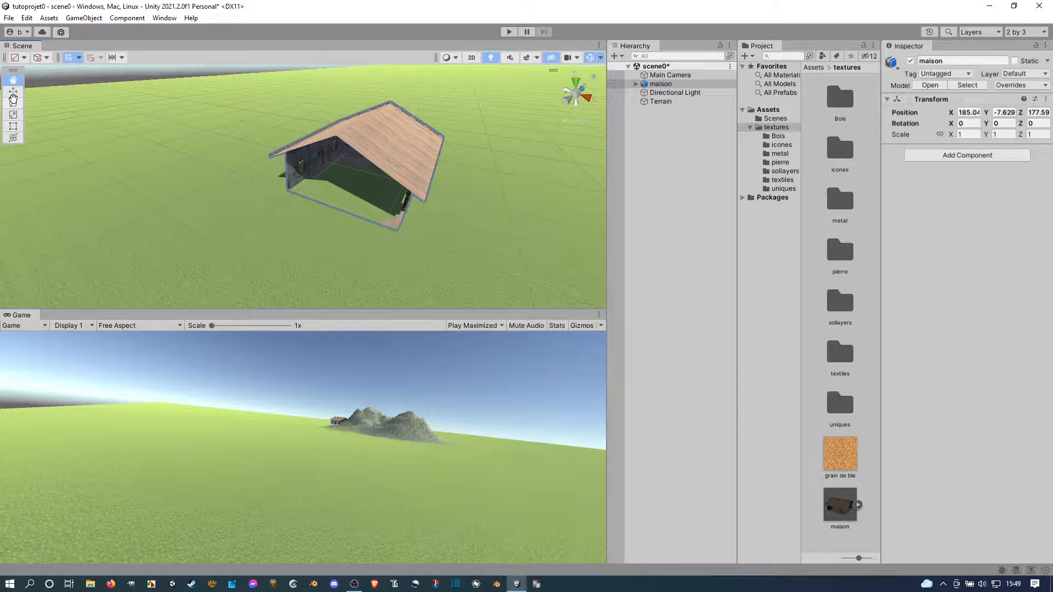
left_click(13, 91)
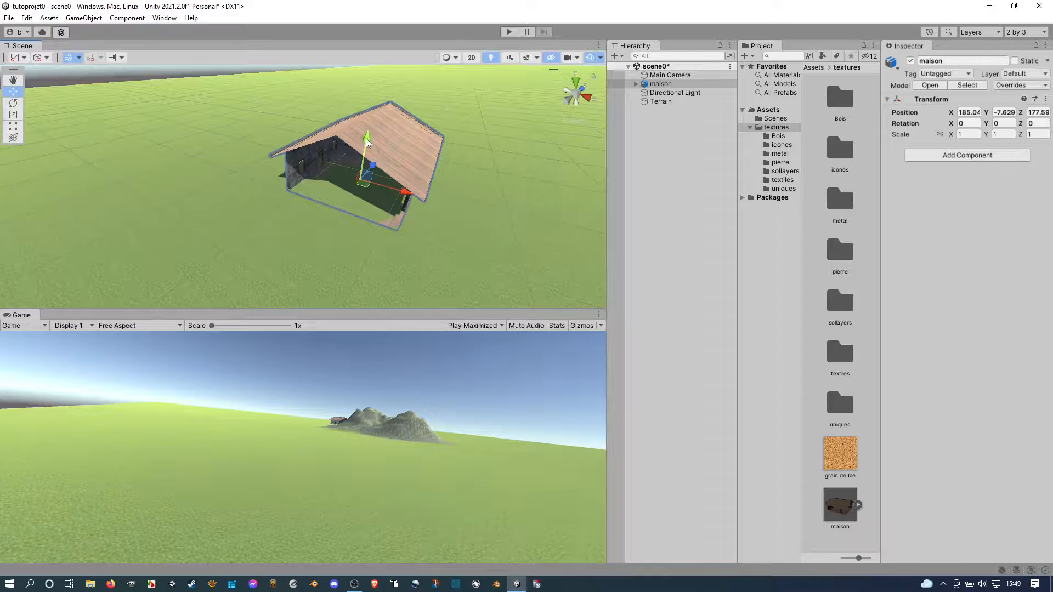
left_click_drag(369, 141, 368, 139)
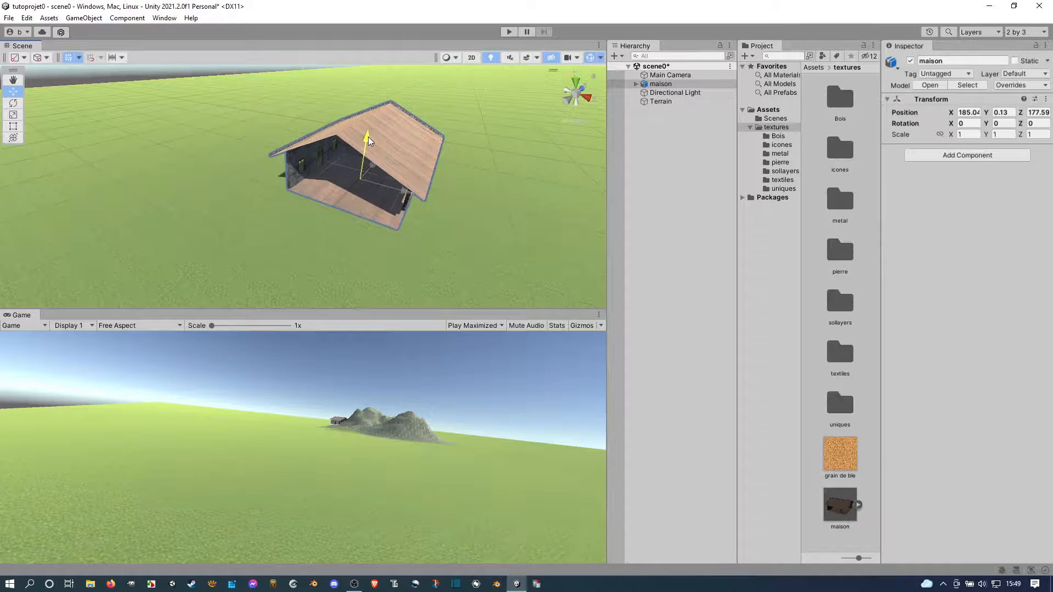
Examine the house's walls, roof and windows from several sides for faces that do not render
left_click_drag(469, 222, 387, 224, "alt")
middle_click_drag(387, 223, 359, 225)
scroll(376, 228, "up", 3)
left_click_drag(376, 228, 348, 219, "alt")
middle_click_drag(348, 219, 245, 178)
scroll(256, 181, "down", 3)
middle_click_drag(303, 208, 242, 196)
mouse_move(241, 197)
left_mouse_down("alt")
mouse_move(256, 195)
mouse_move(228, 196)
left_mouse_up("alt")
left_click_drag(435, 219, 365, 226, "alt")
scroll(339, 215, "up", 2)
scroll(339, 215, "down", 3)
middle_click_drag(365, 226, 383, 223)
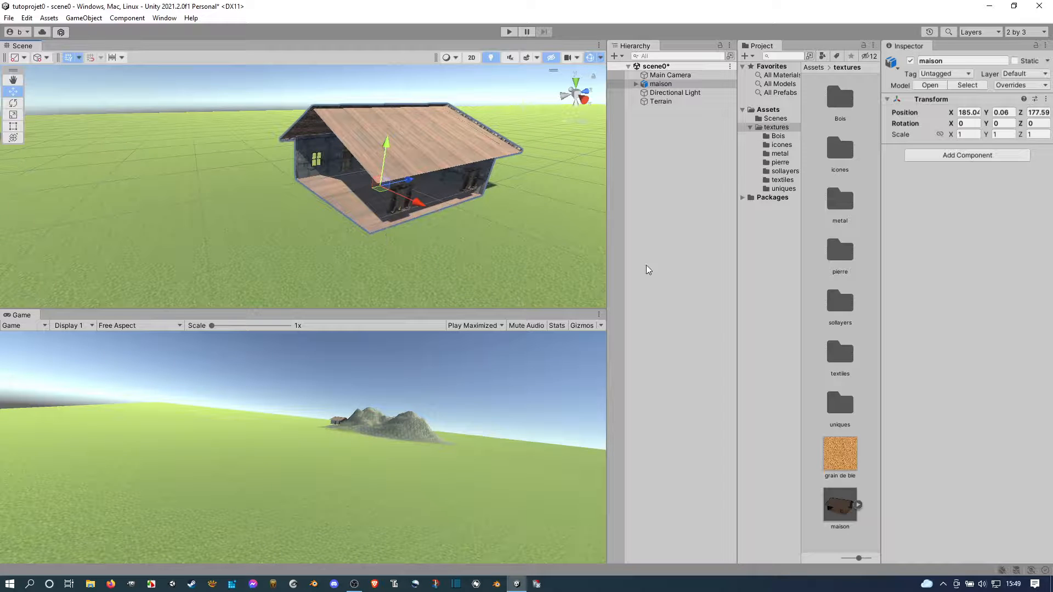
Open the maison model in Blender and turn on the Face Orientation overlay
left_click(837, 505)
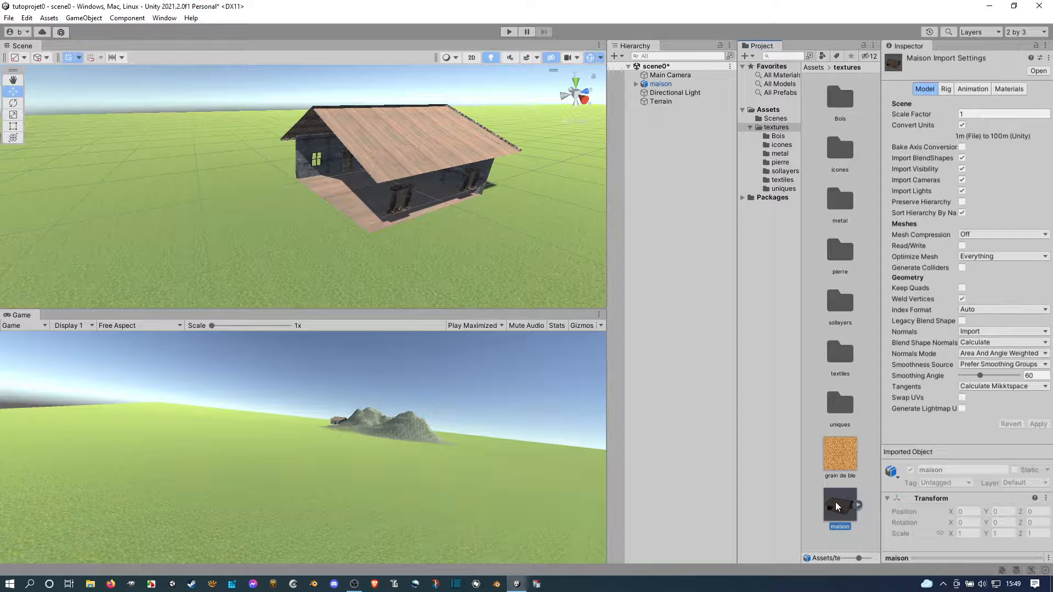
double_click(837, 506)
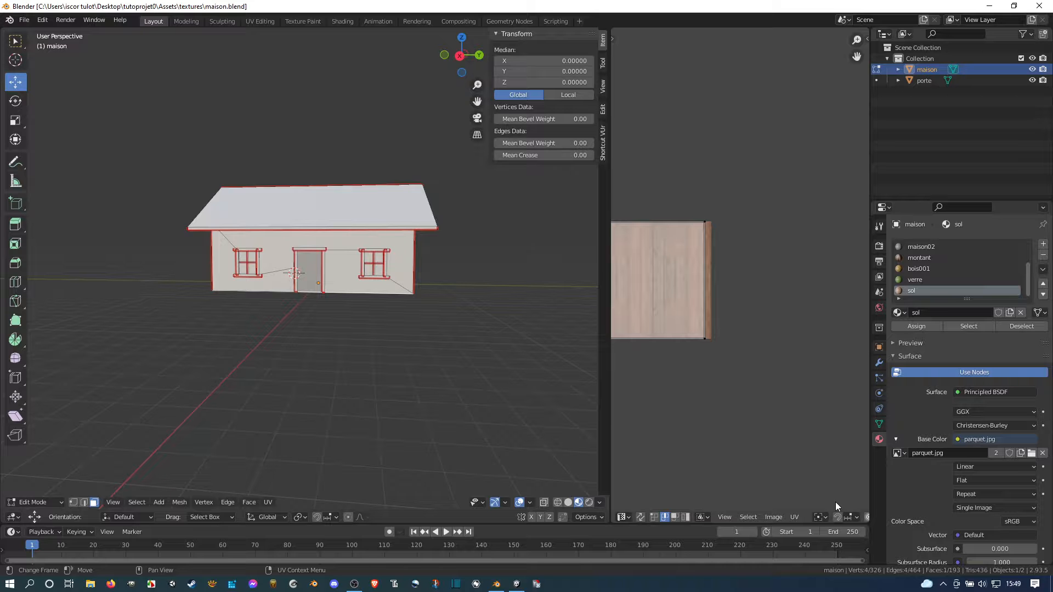
middle_click_drag(191, 284, 378, 307)
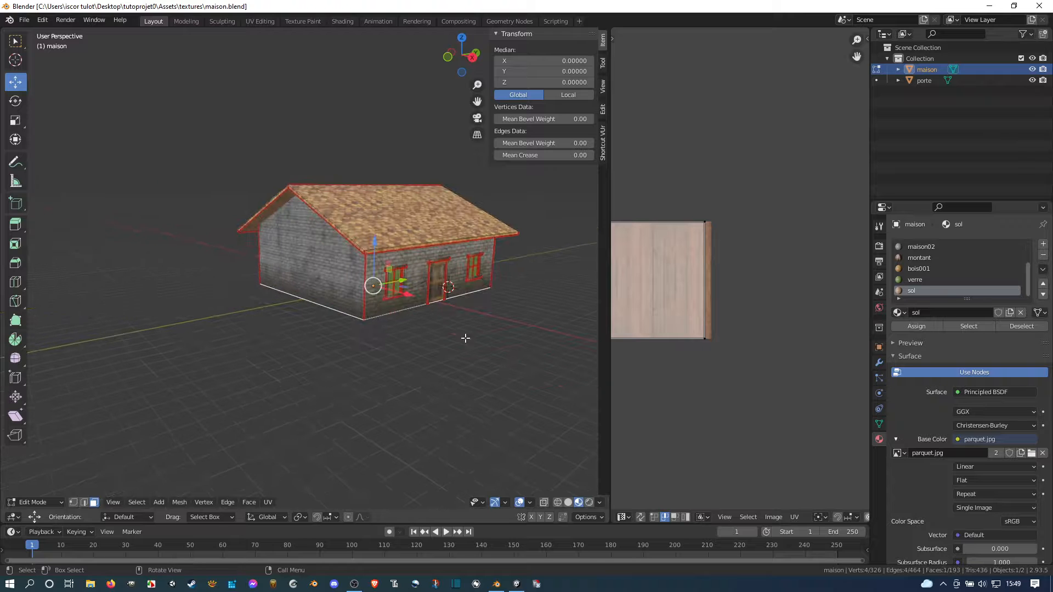
middle_click_drag(488, 310, 311, 307)
scroll(312, 307, "down", 5)
middle_click_drag(244, 299, 343, 313)
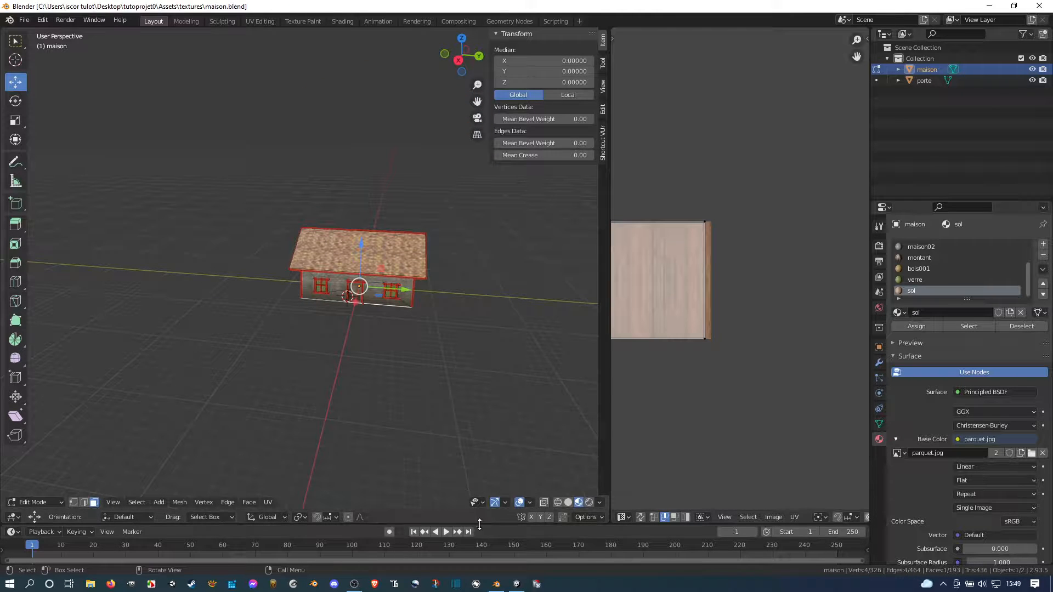
left_click(530, 503)
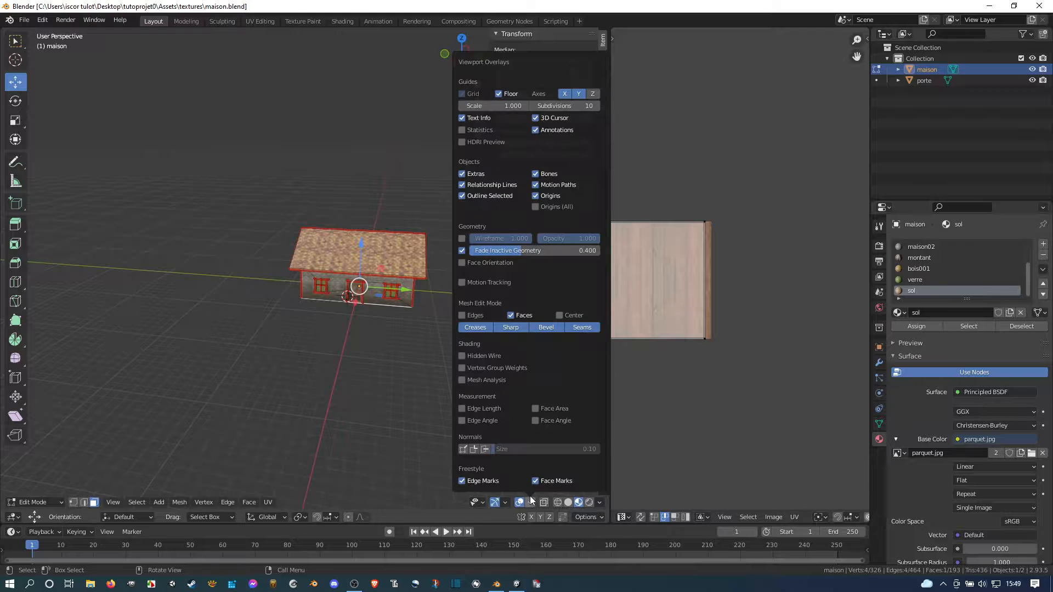
left_click(463, 262)
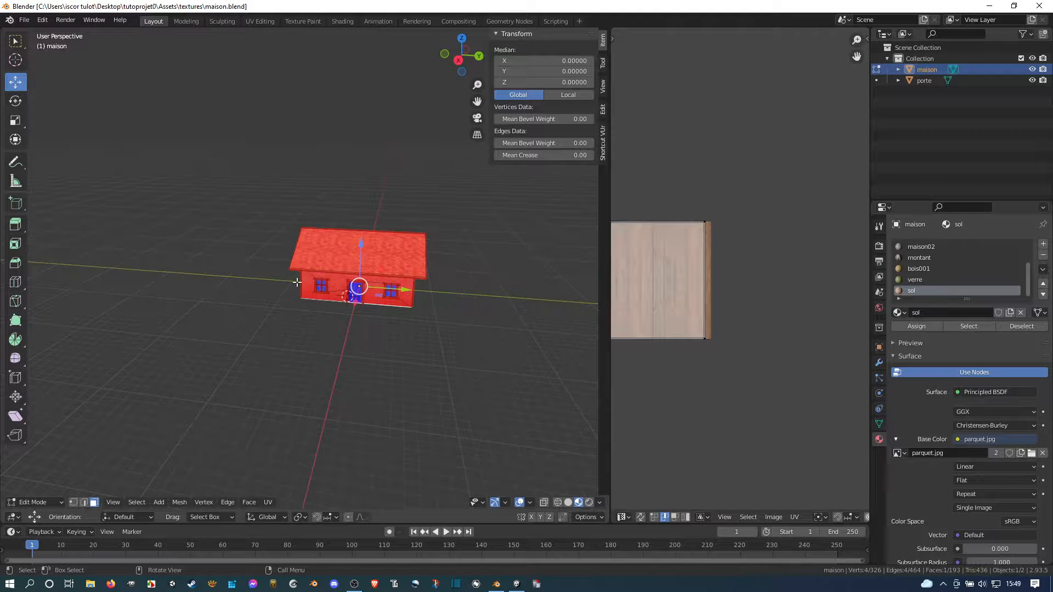
Select the roof slope above the front door and set the transform orientation to Normal
scroll(297, 282, "up", 3)
middle_click_drag(296, 282, 248, 327)
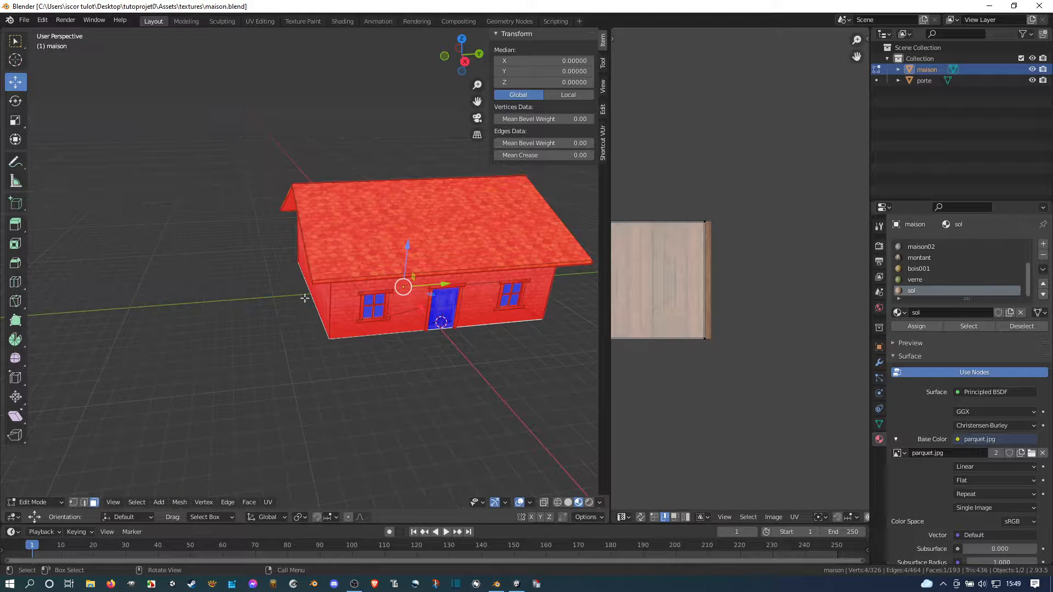
left_click(336, 257)
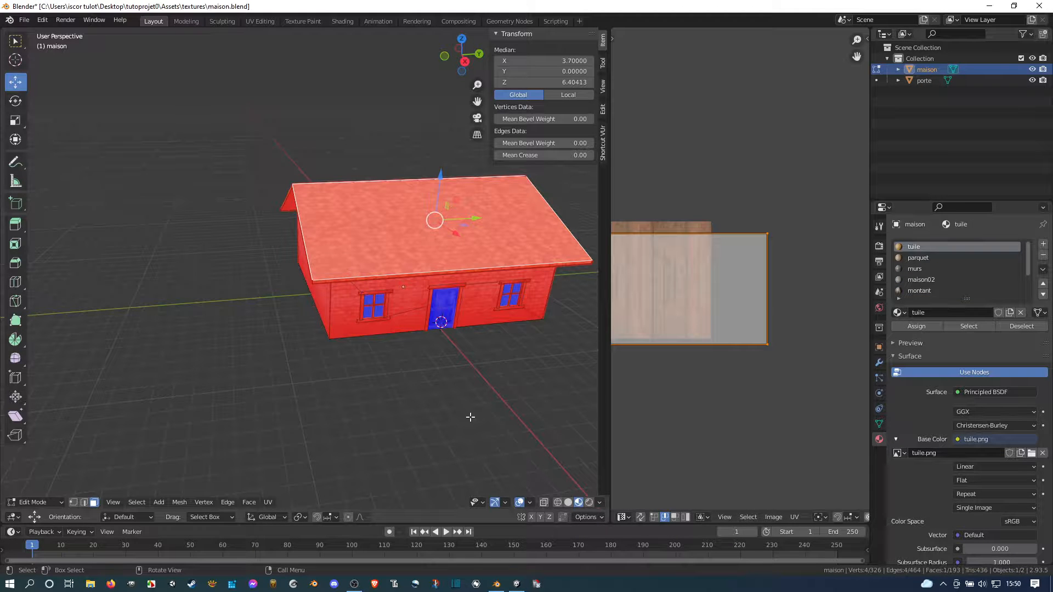
middle_click_drag(235, 245, 312, 250)
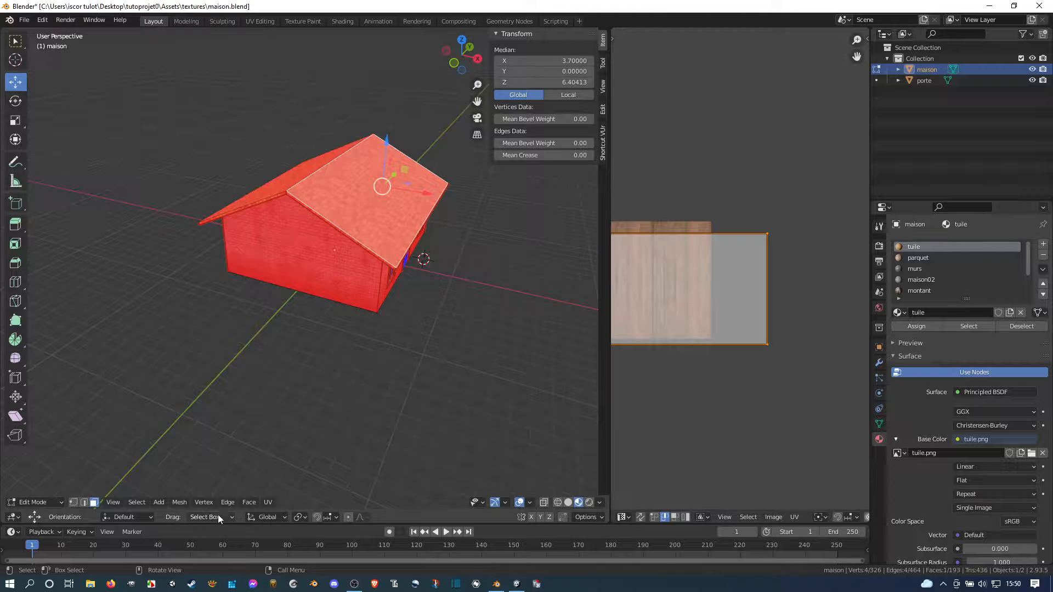
left_click(266, 516)
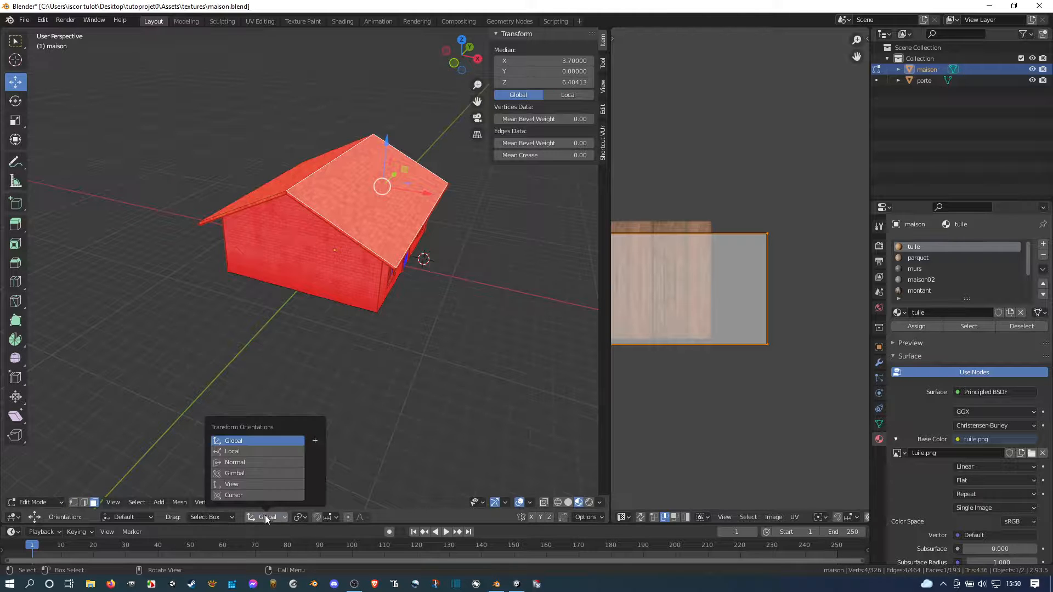
left_click(259, 460)
Extend the selection to the front roof slope's linked faces, delimited by seam, and recalculate their normals outward
middle_click_drag(387, 194, 366, 219)
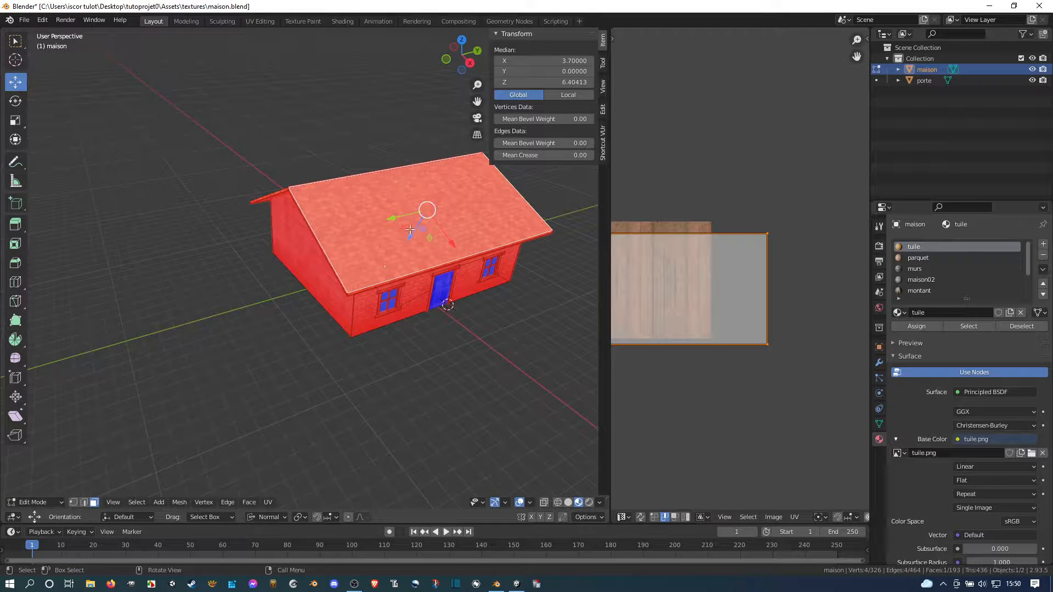
middle_click_drag(342, 246, 370, 234)
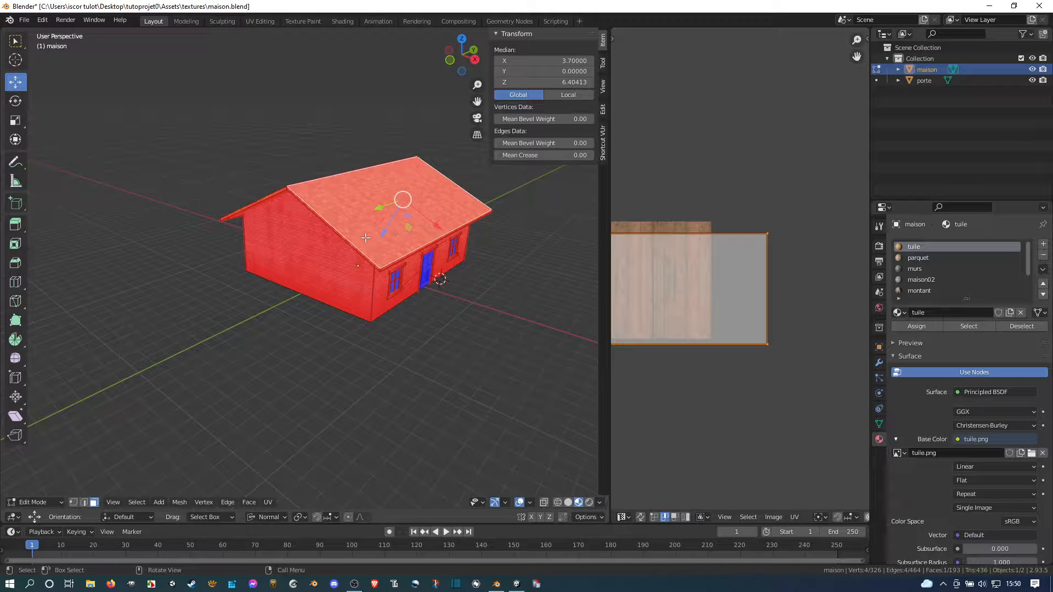
key("l")
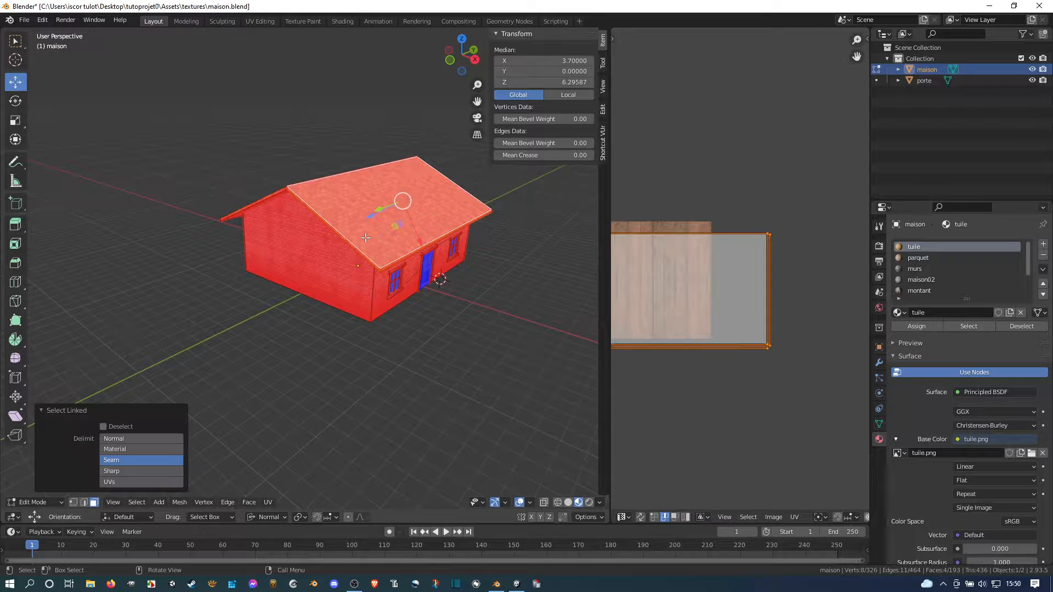
mouse_move(349, 209)
middle_mouse_down()
mouse_move(387, 164)
mouse_move(388, 146)
mouse_move(355, 221)
middle_mouse_up()
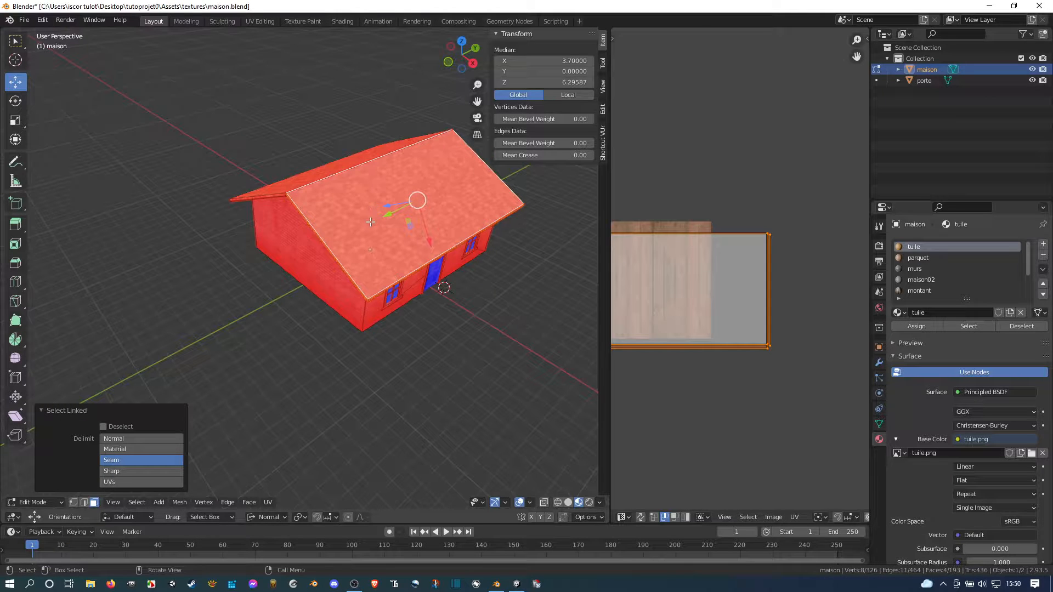
key("shift+n")
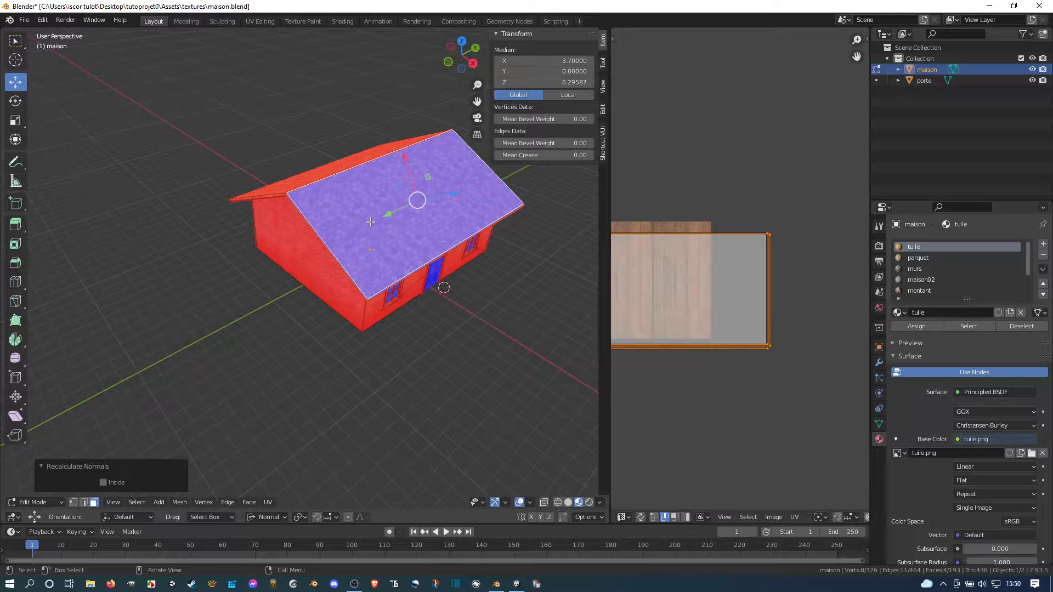
Select the opposite roof slope with its linked faces and recalculate their normals outward
middle_click_drag(354, 215, 473, 244)
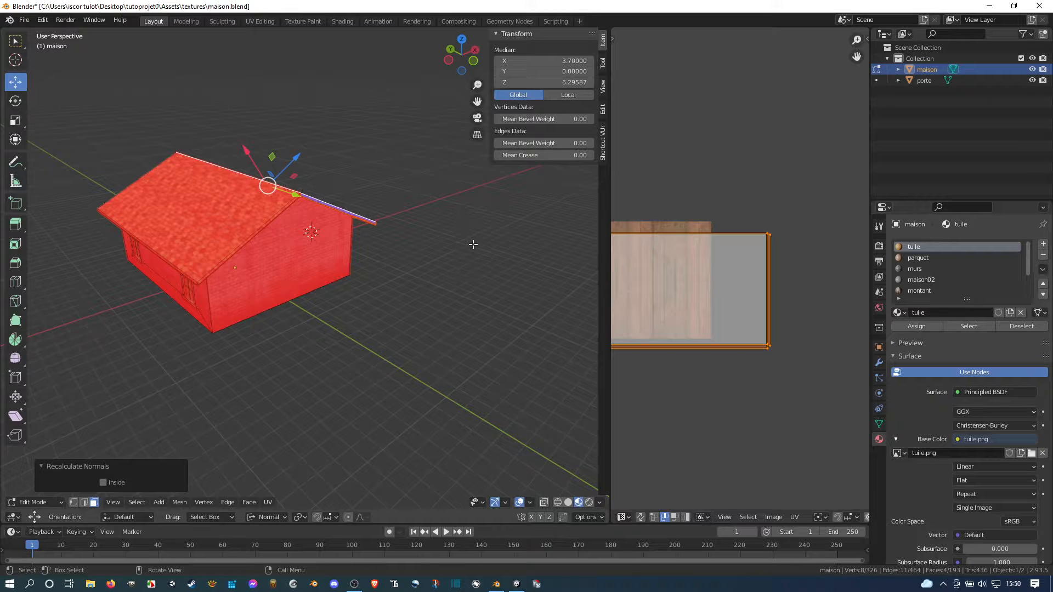
left_click(206, 241)
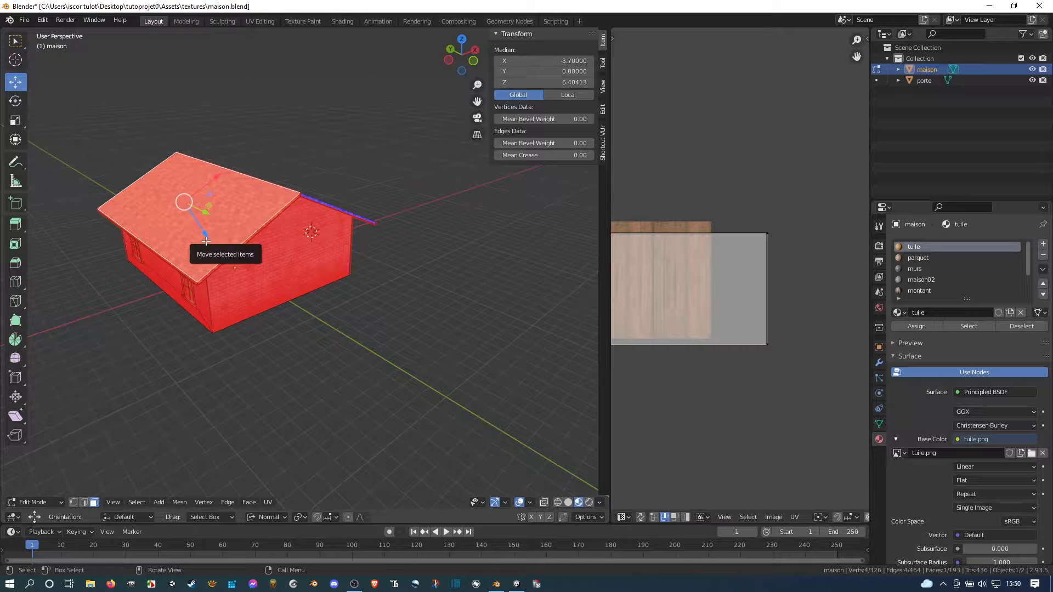
key("ctrl+l")
key("shift+n")
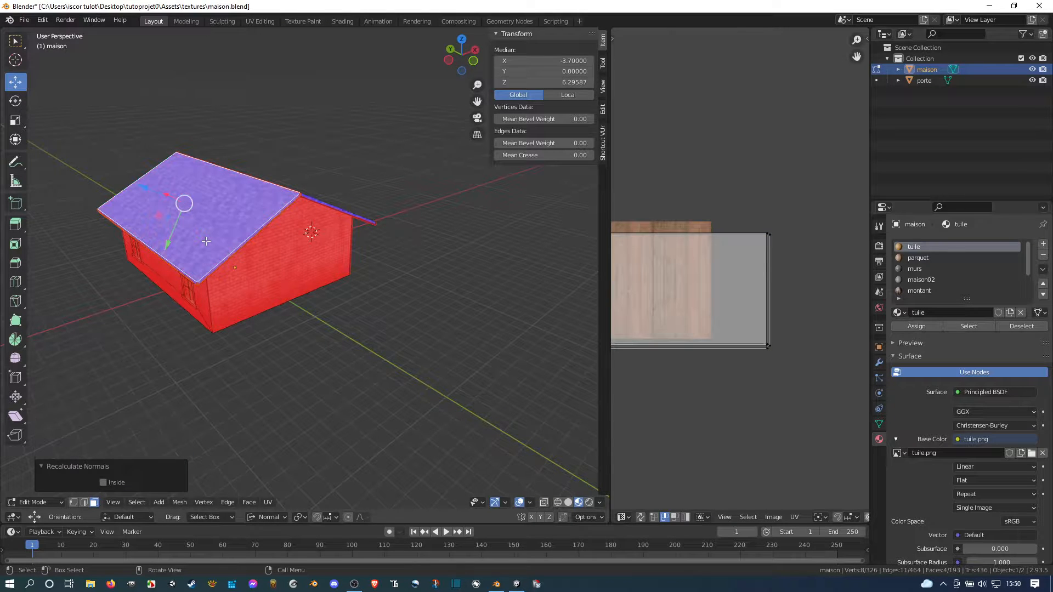
Select the undersides of both roof slopes and recalculate their normals
middle_click_drag(224, 218, 200, 206)
left_click(190, 235)
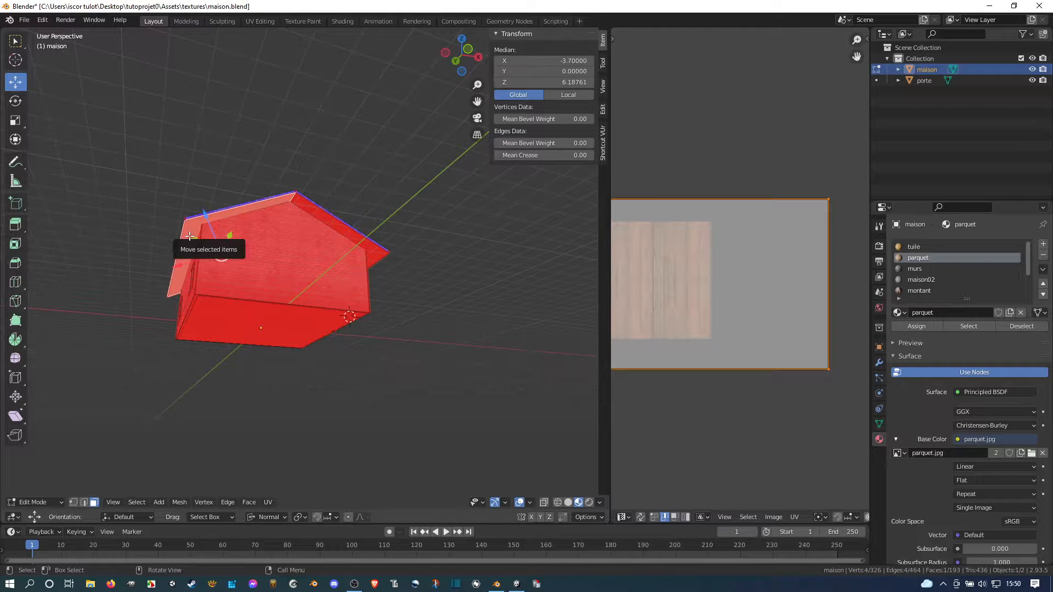
left_click(354, 234, "shift")
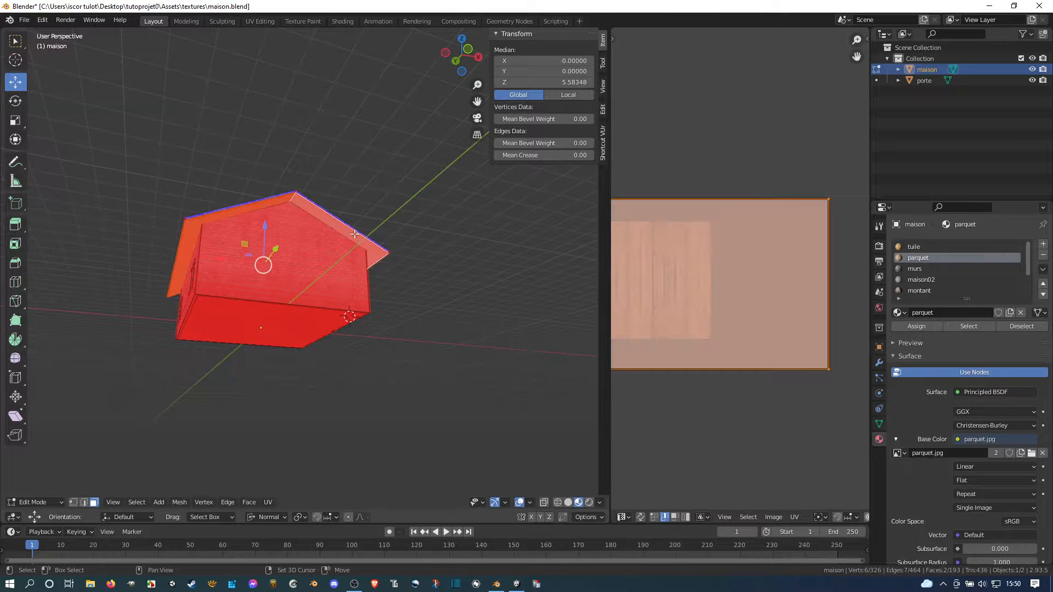
key("shift+n")
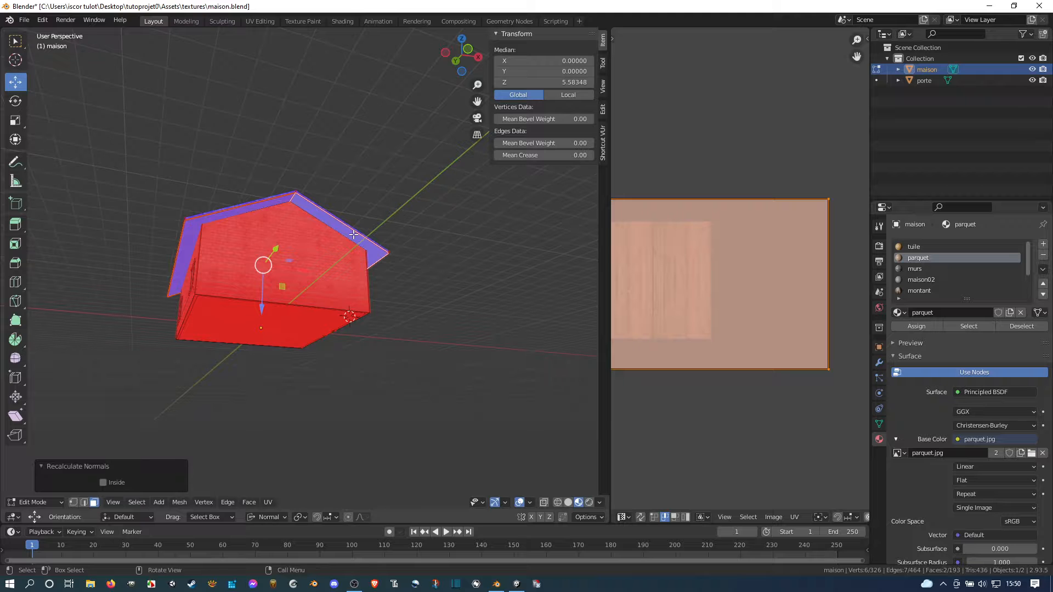
Select the gable end wall on the negative Y side and recalculate its normals outward
middle_click_drag(232, 303, 190, 386)
middle_click_drag(258, 289, 342, 377)
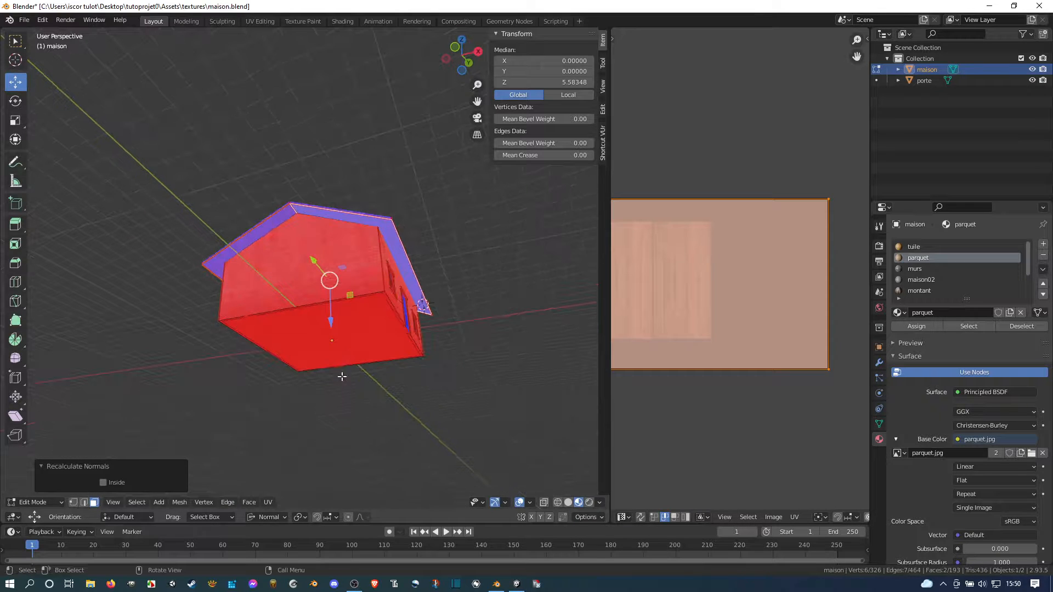
left_click(304, 270)
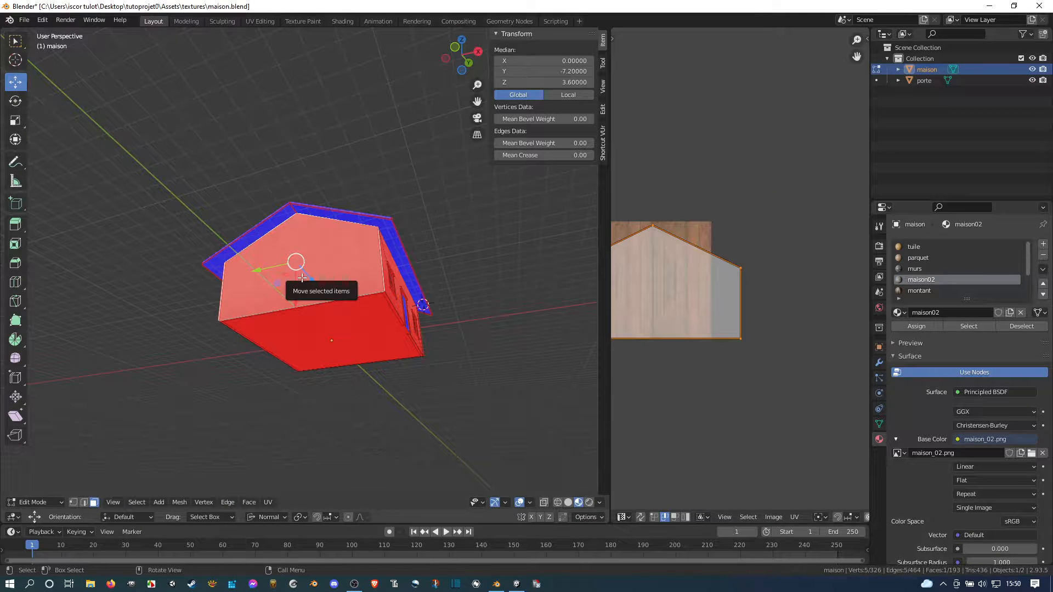
key("shift+n")
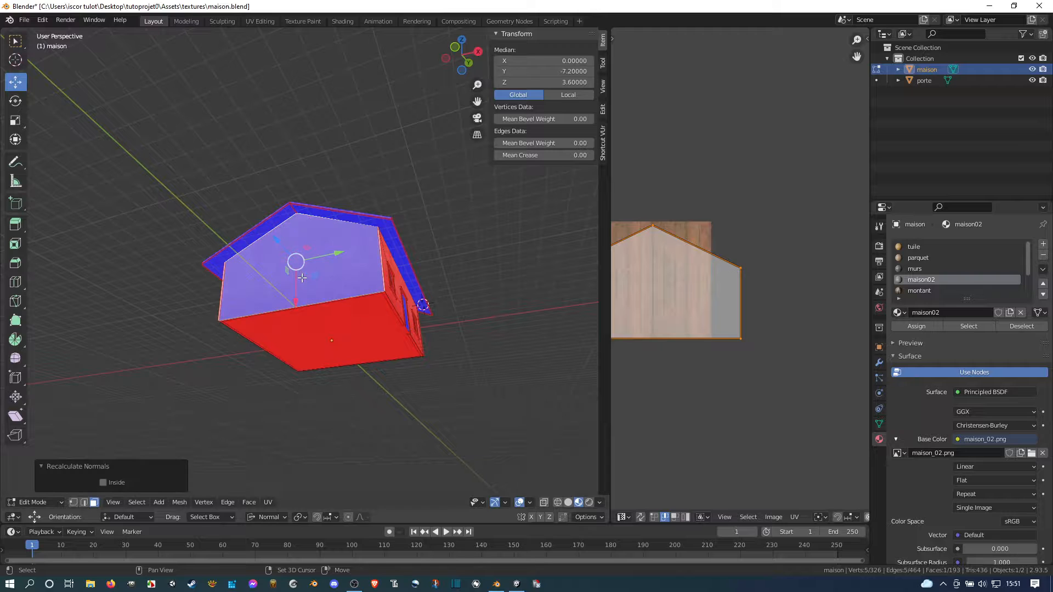
Select the three wall faces around the front door and windows and recalculate their normals outward
middle_click_drag(416, 335, 321, 364)
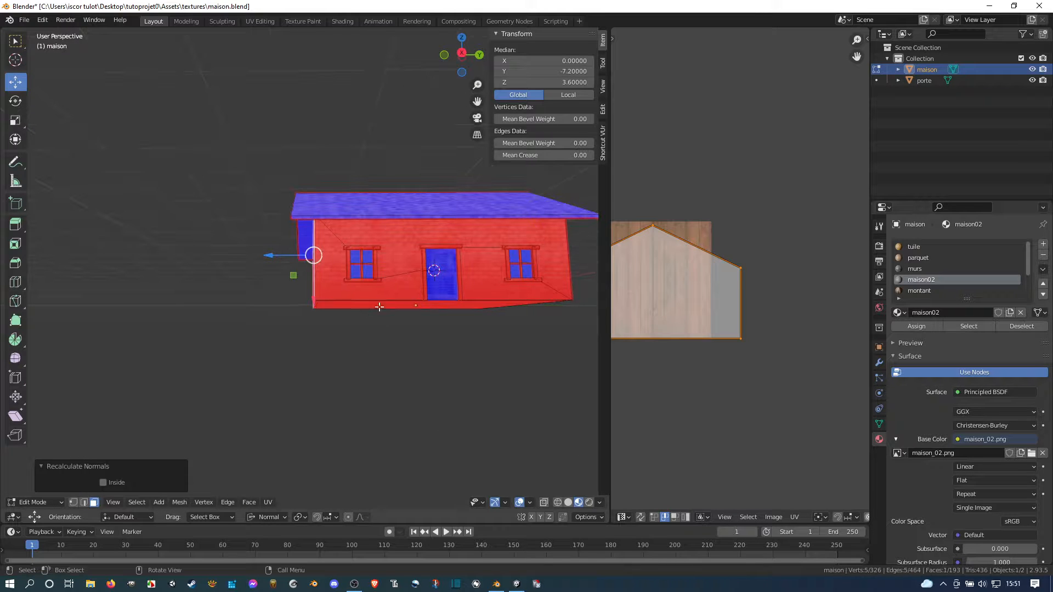
left_click(399, 281)
left_click(479, 251, "shift")
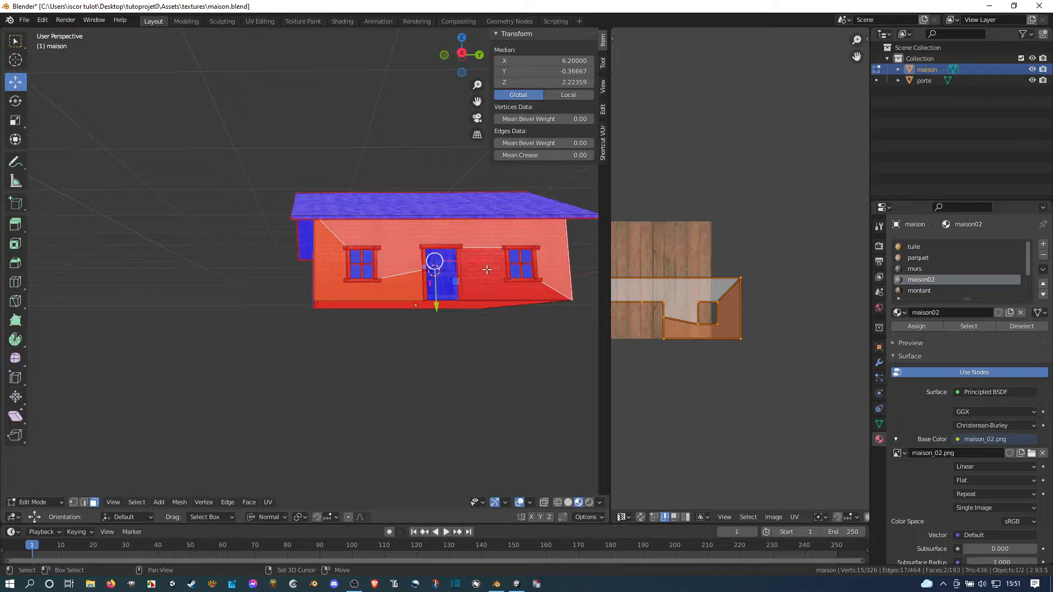
left_click(482, 271, "shift")
key("shift+n")
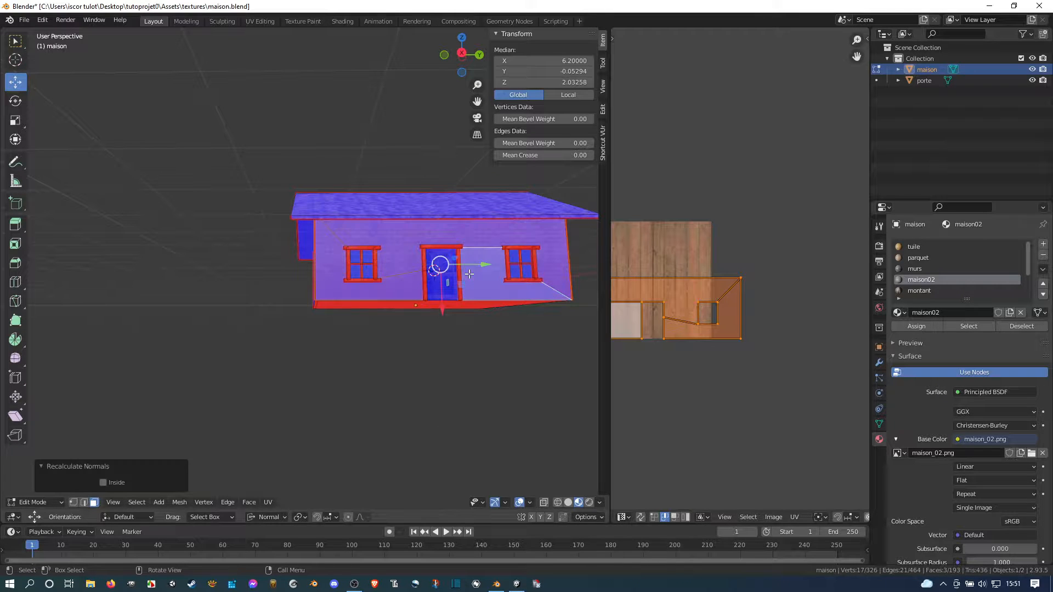
Add the opposite gable wall to the selection and recalculate its normals outward
middle_click_drag(468, 274, 380, 284)
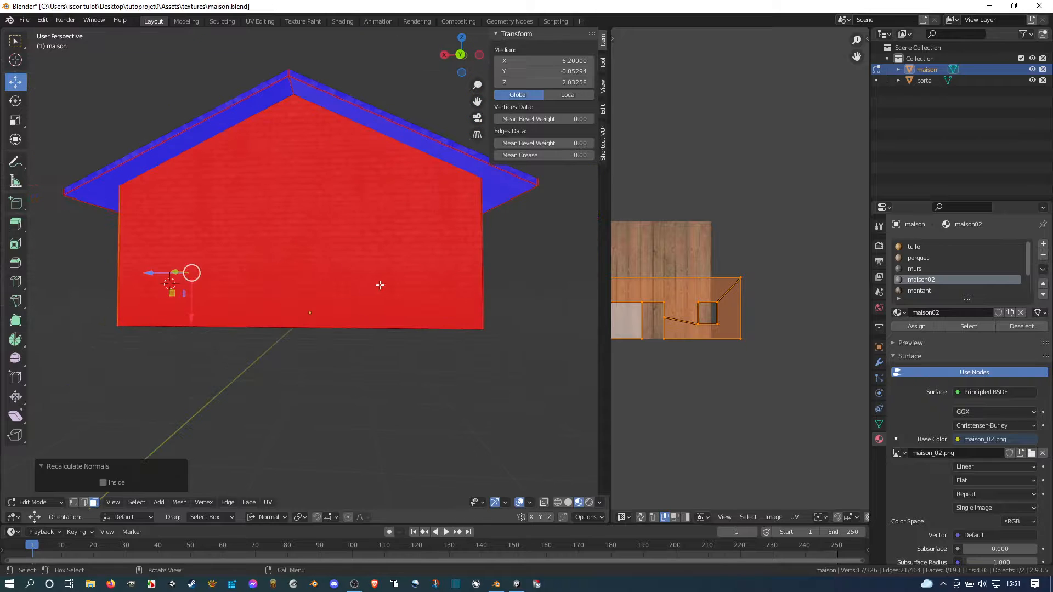
left_click(314, 257, "shift")
key("shift+n")
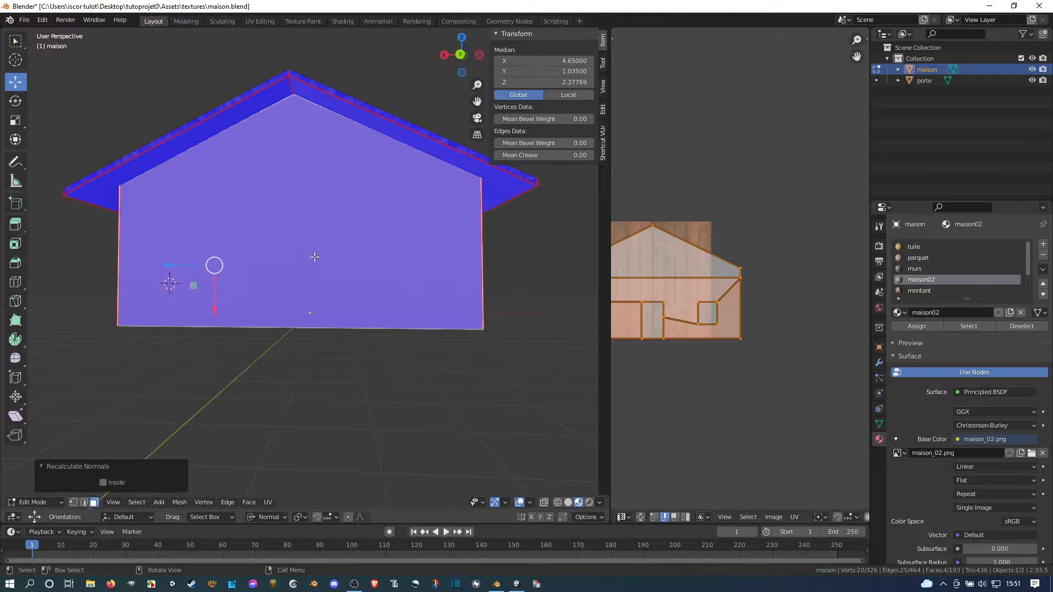
Add both faces of the rear wall to the selection and recalculate their normals outward
middle_click_drag(322, 296, 251, 298)
left_click(251, 299, "shift")
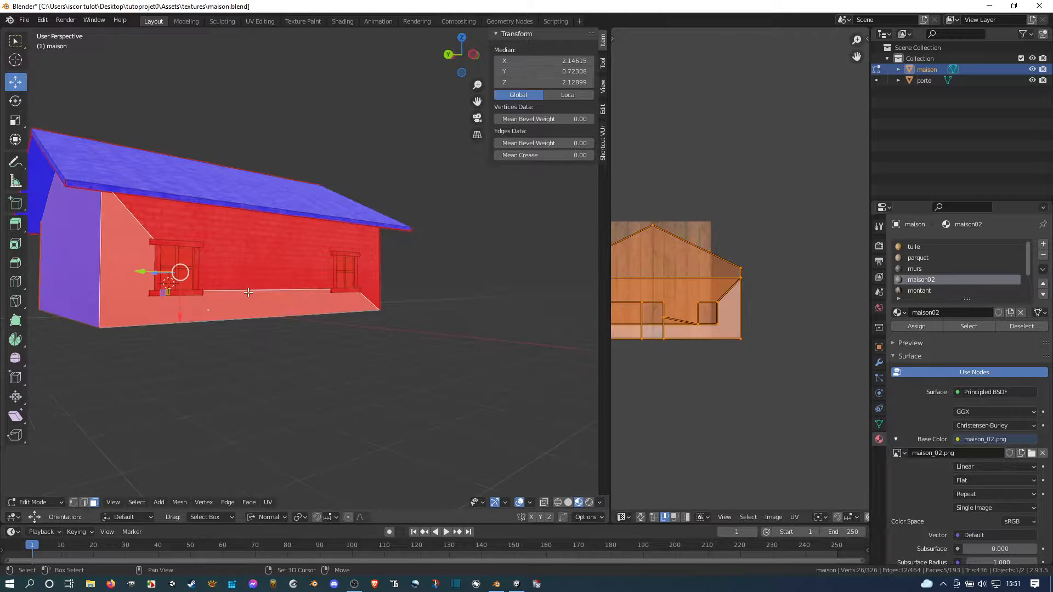
left_click(253, 266, "shift")
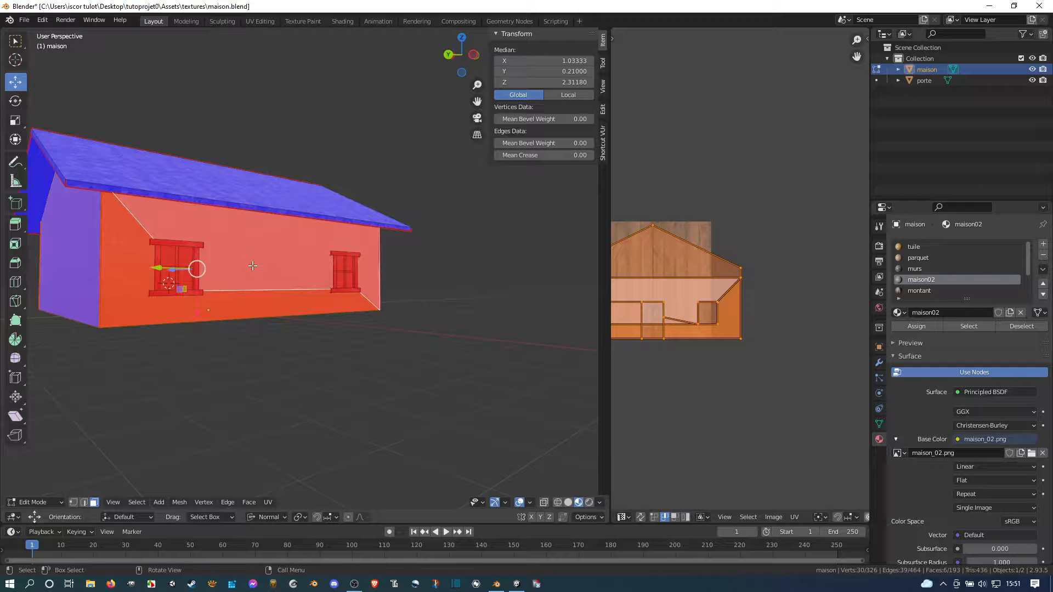
key("shift+n")
Select the parquet-textured face of the house and hide it
scroll(253, 266, "down", 2)
middle_click_drag(215, 279, 331, 331)
left_click(322, 271)
key("h")
Select all linked frame pieces and crossbars of the rear window on the positive Y side and recalculate their normals outward
scroll(309, 340, "up", 4)
scroll(337, 395, "down", 3)
middle_click_drag(337, 396, 286, 346)
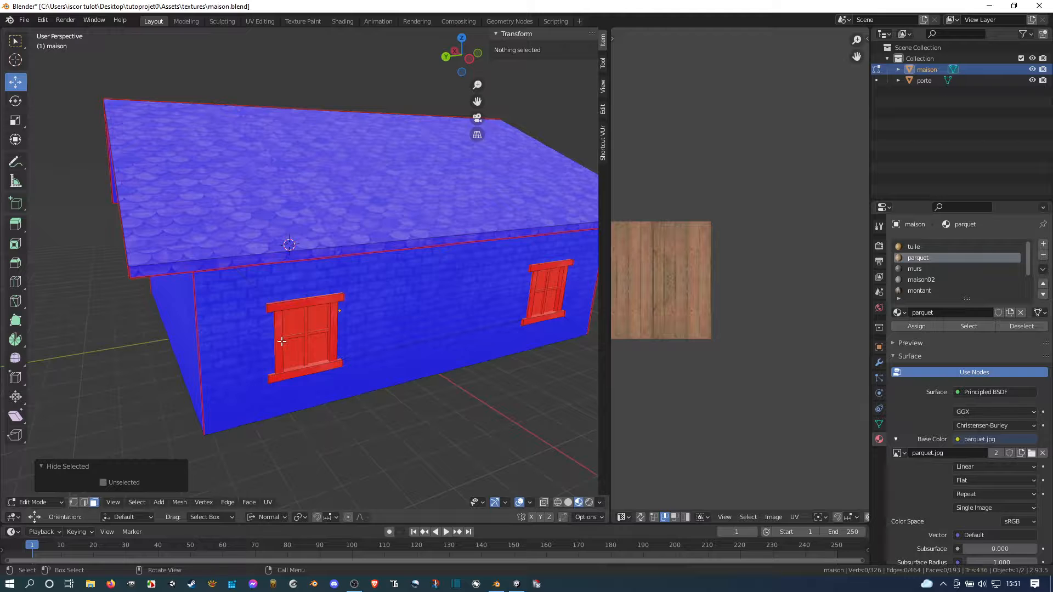
left_click(278, 341)
key("l")
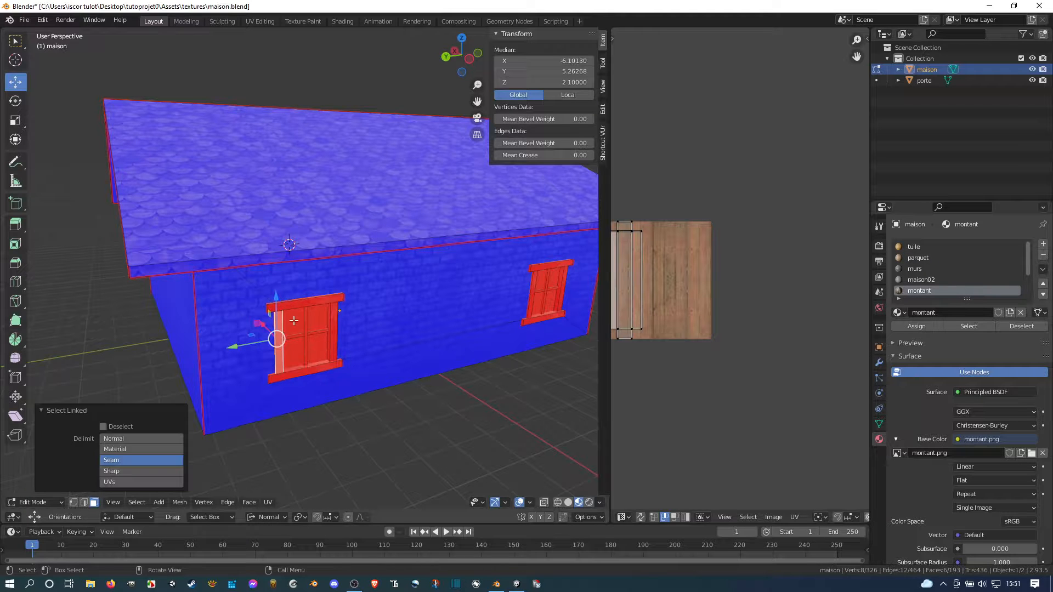
key("l")
key("l")
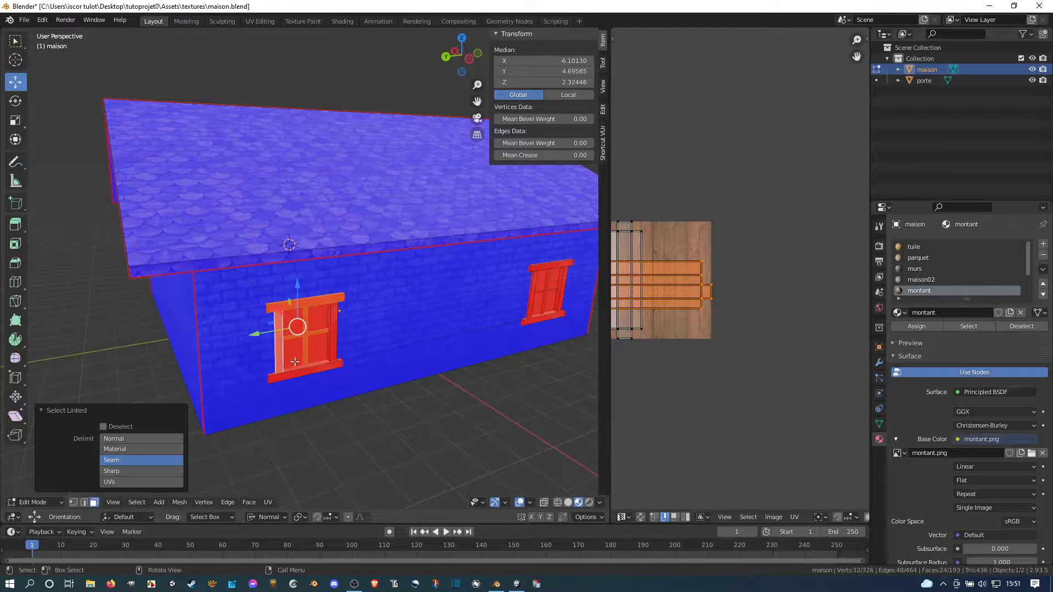
key("l")
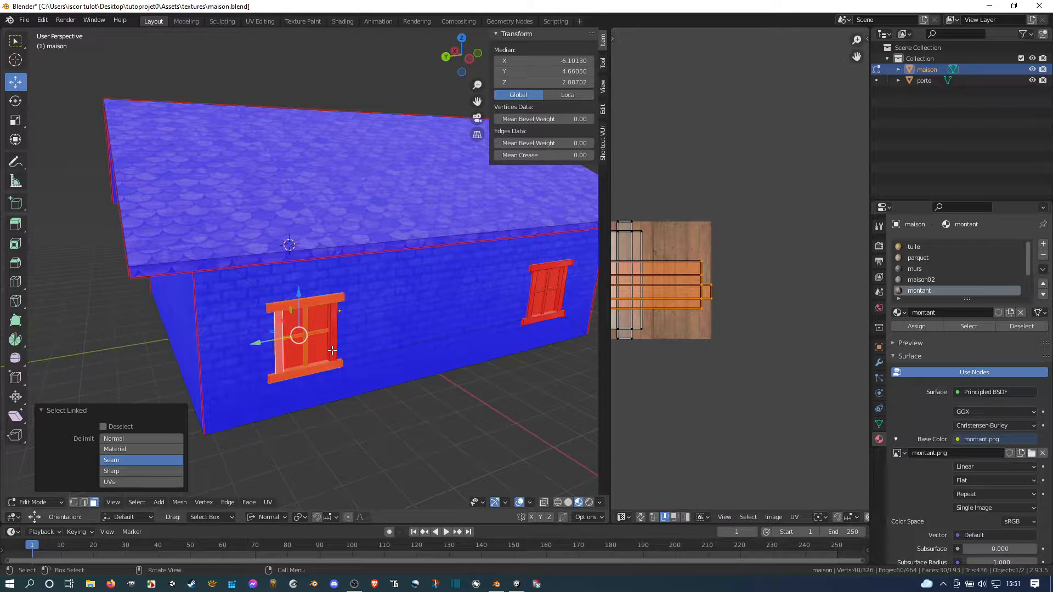
key("l")
key("shift+n")
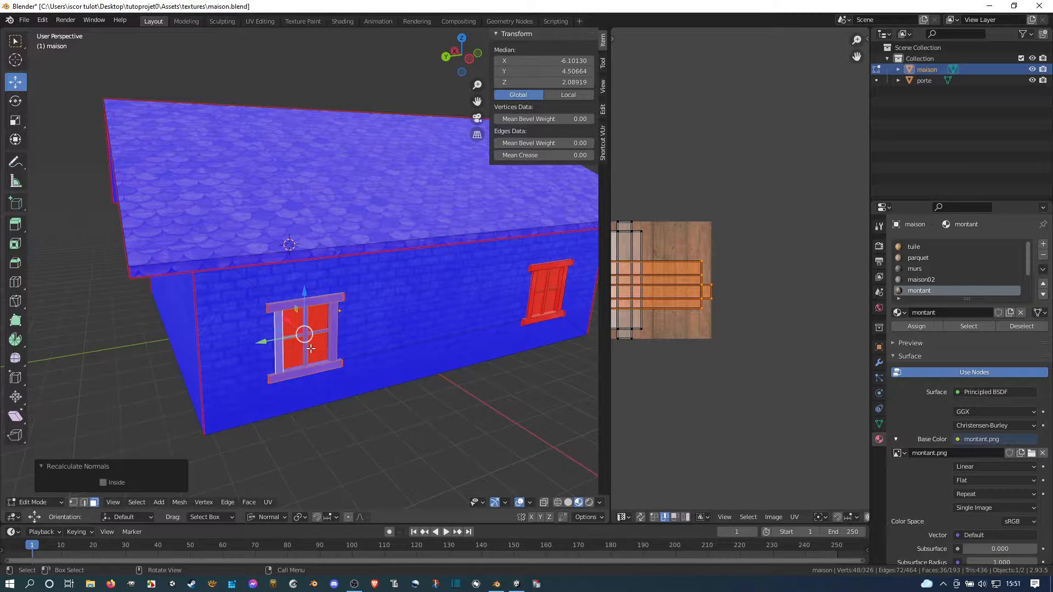
Select all linked frame pieces and crossbars of the other rear window and recalculate their normals outward
mouse_move(301, 331)
middle_mouse_down()
mouse_move(261, 331)
mouse_move(312, 334)
mouse_move(301, 326)
middle_mouse_up()
left_click(301, 326)
key("l")
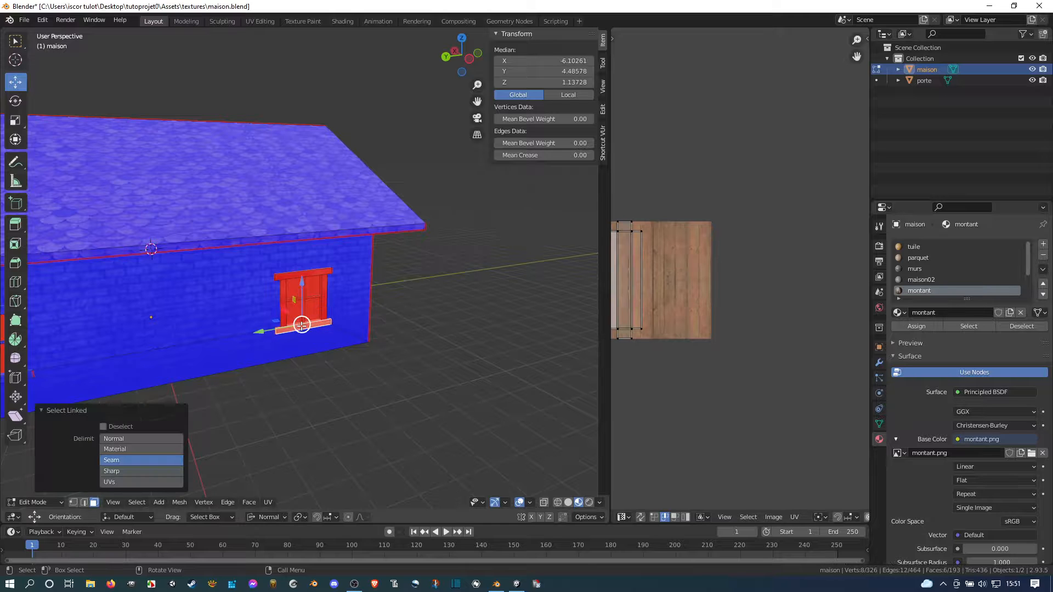
key("l")
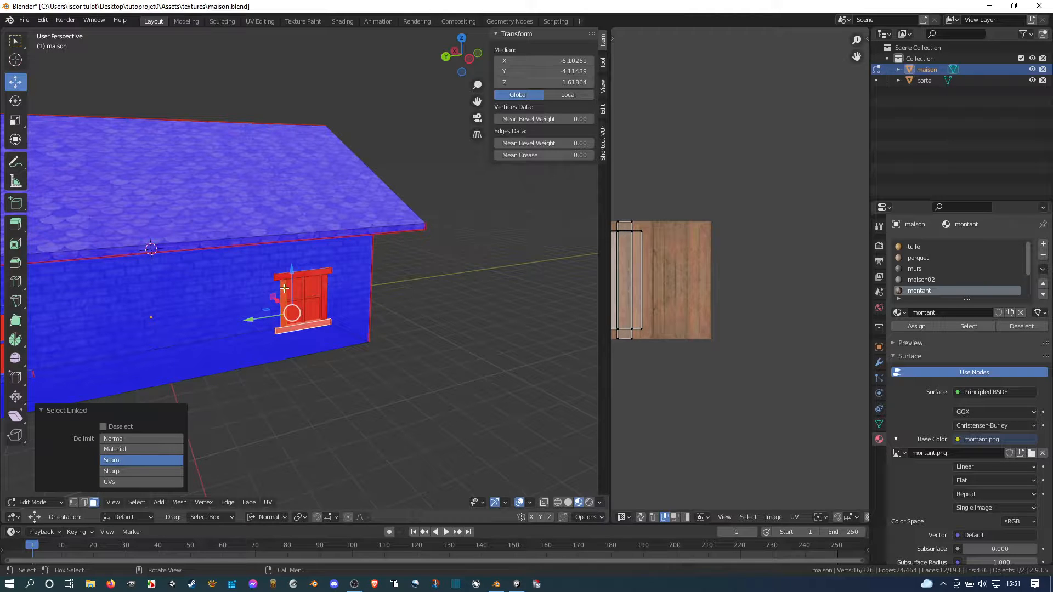
key("l")
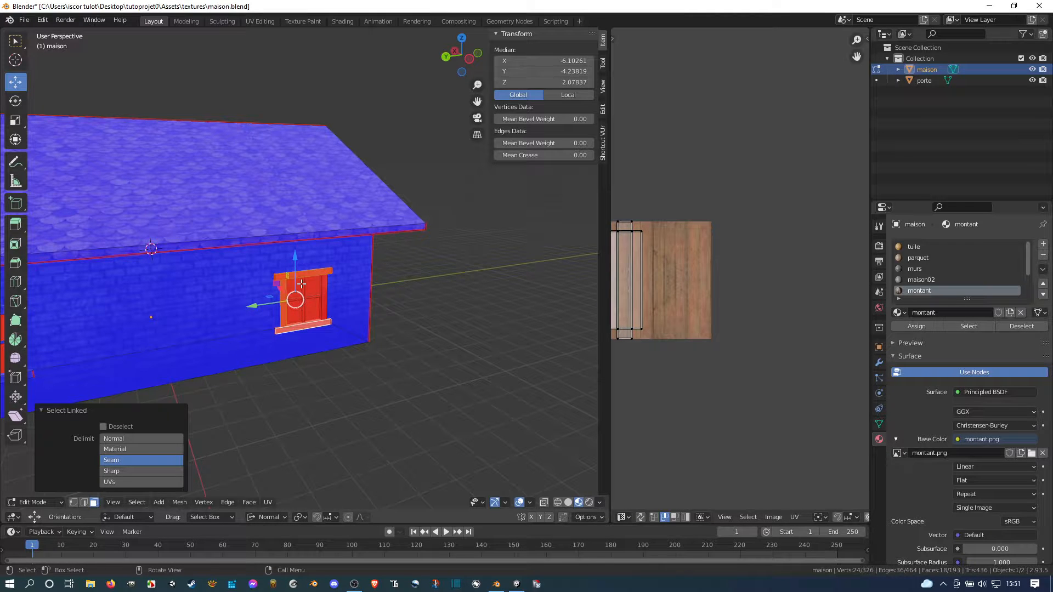
key("l")
key("l")
key("l")
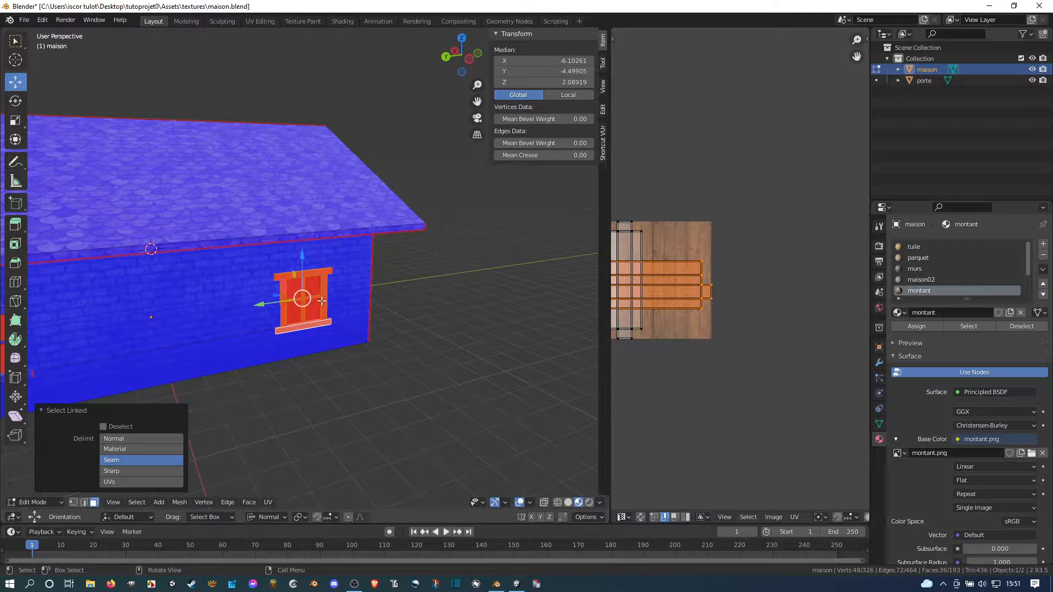
key("shift+n")
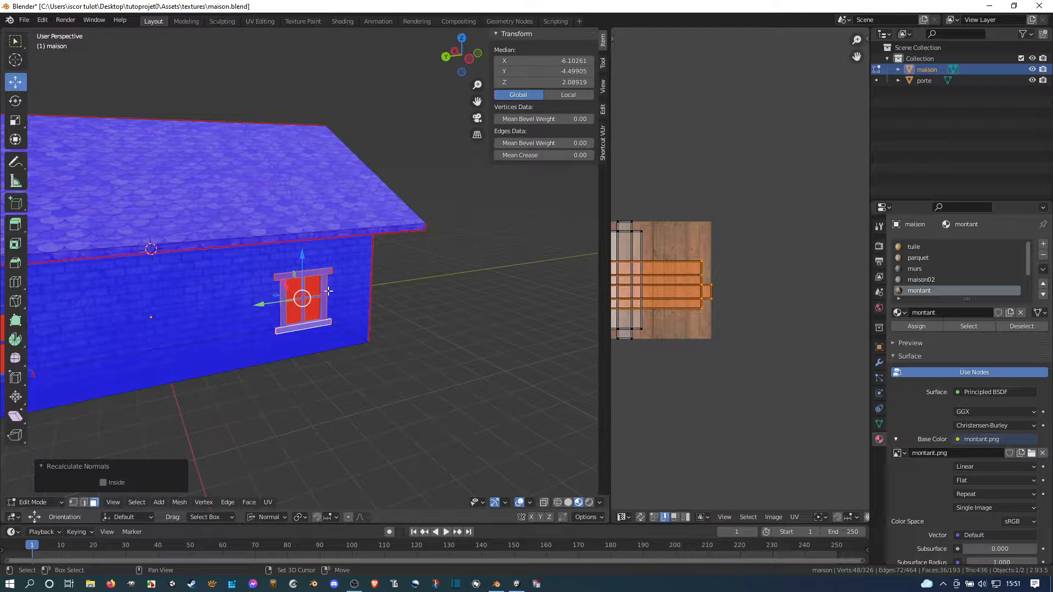
Start the Shortcut VUr key display with its dock set to Center, and return to the Transform values
left_click(603, 143)
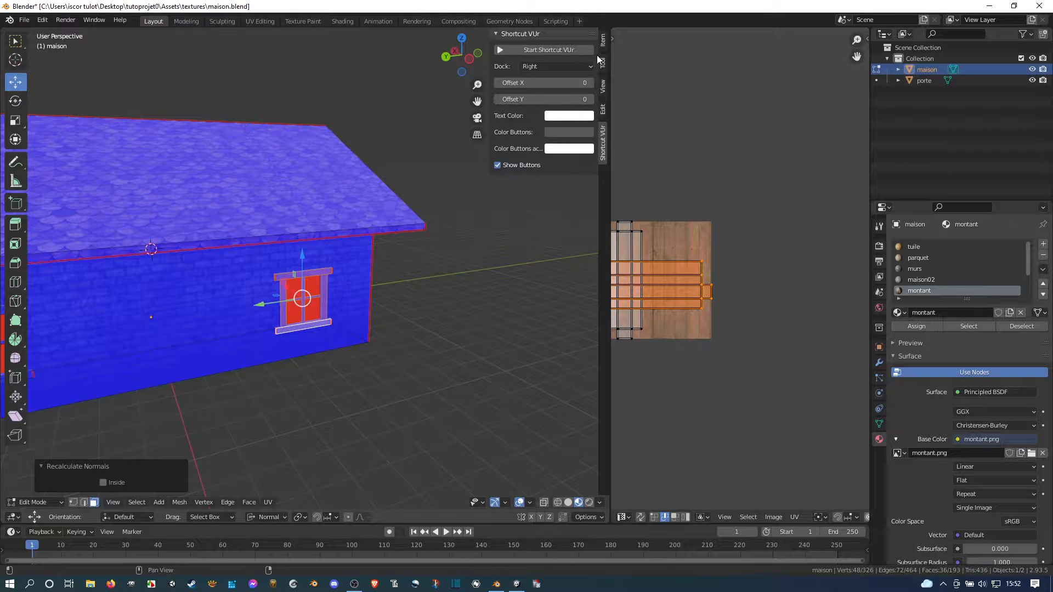
left_click(554, 49)
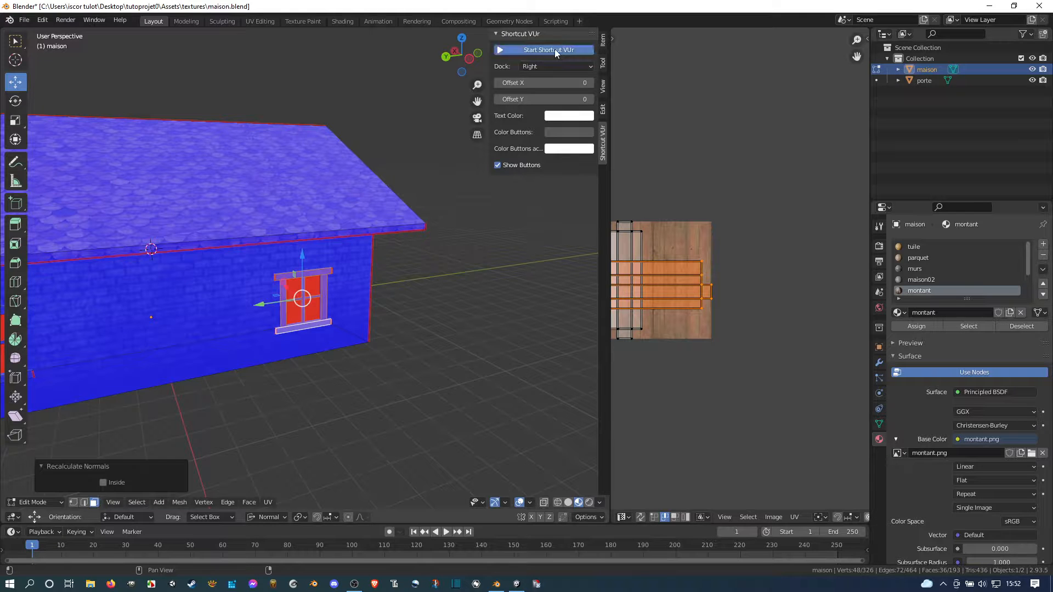
left_click(555, 50)
left_click(549, 48)
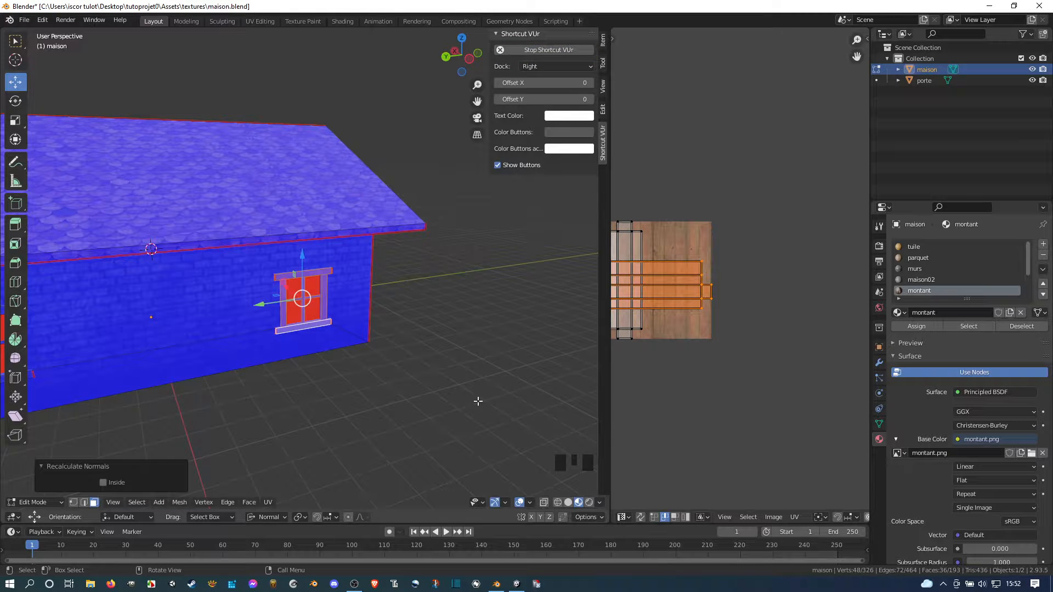
left_click(541, 67)
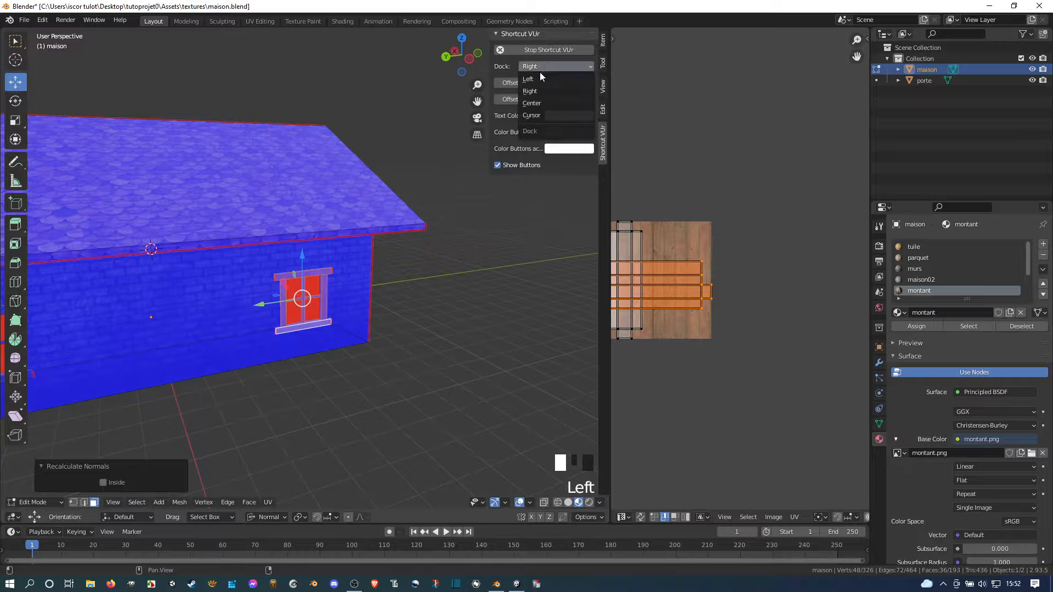
left_click(531, 103)
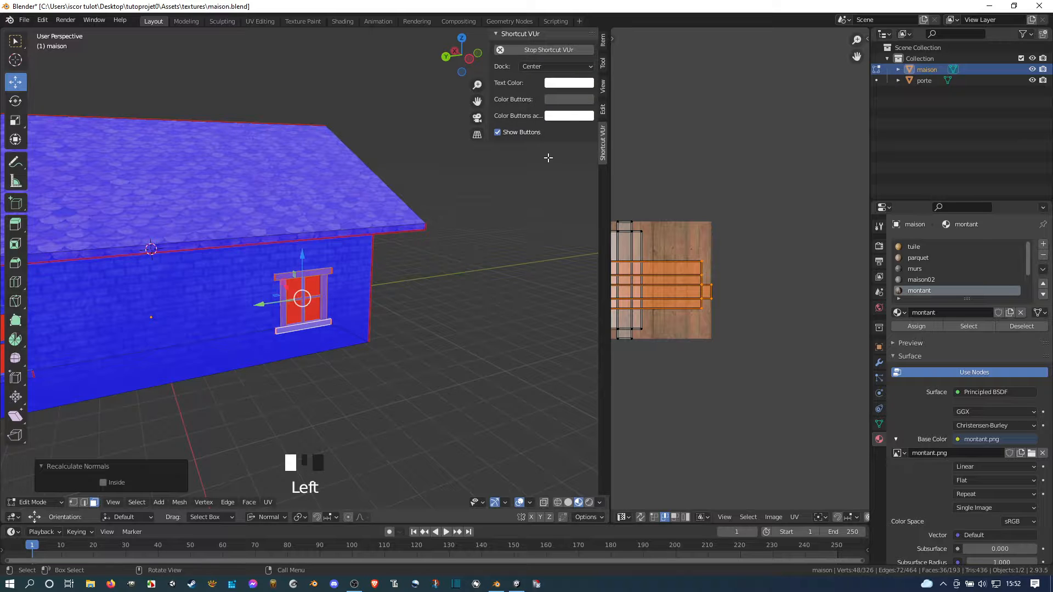
left_click(603, 39)
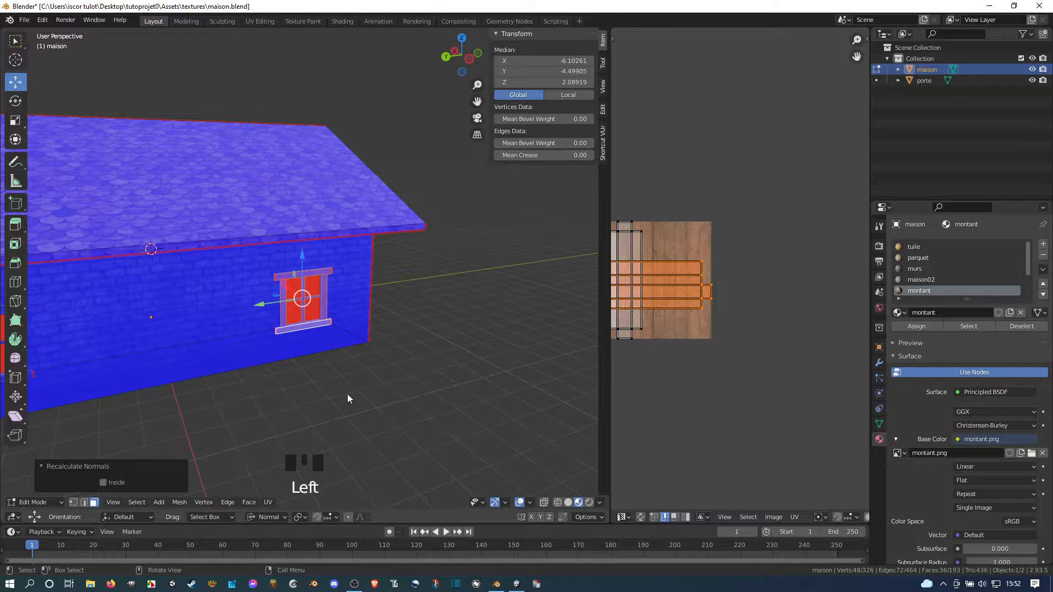
Select all linked frame pieces and crossbars of the front window on the negative Y side and recalculate their normals outward
middle_click_drag(303, 382, 295, 265, "shift")
scroll(239, 228, "up", 2)
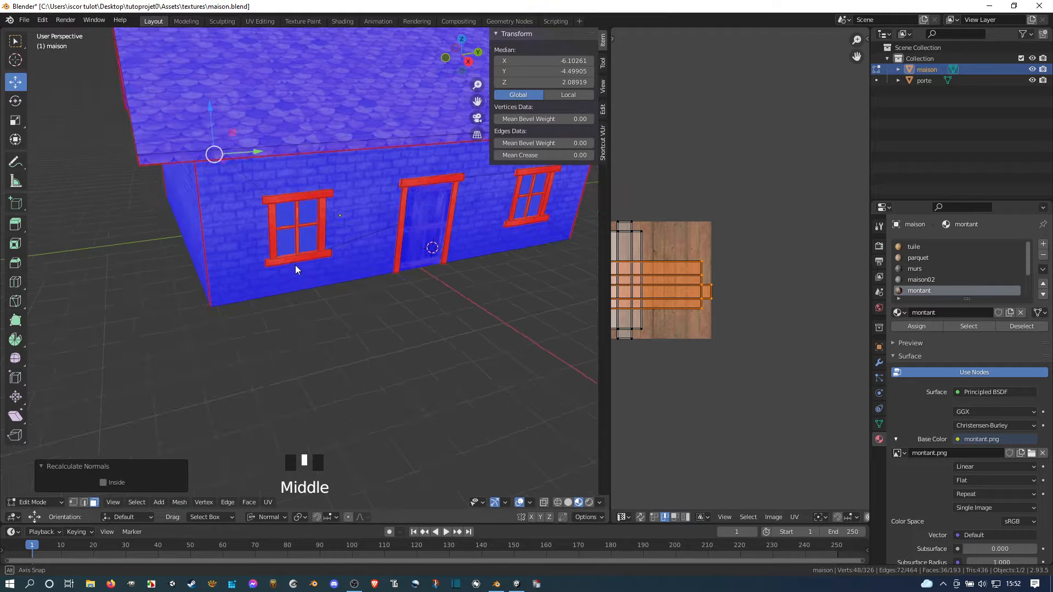
left_click(288, 261)
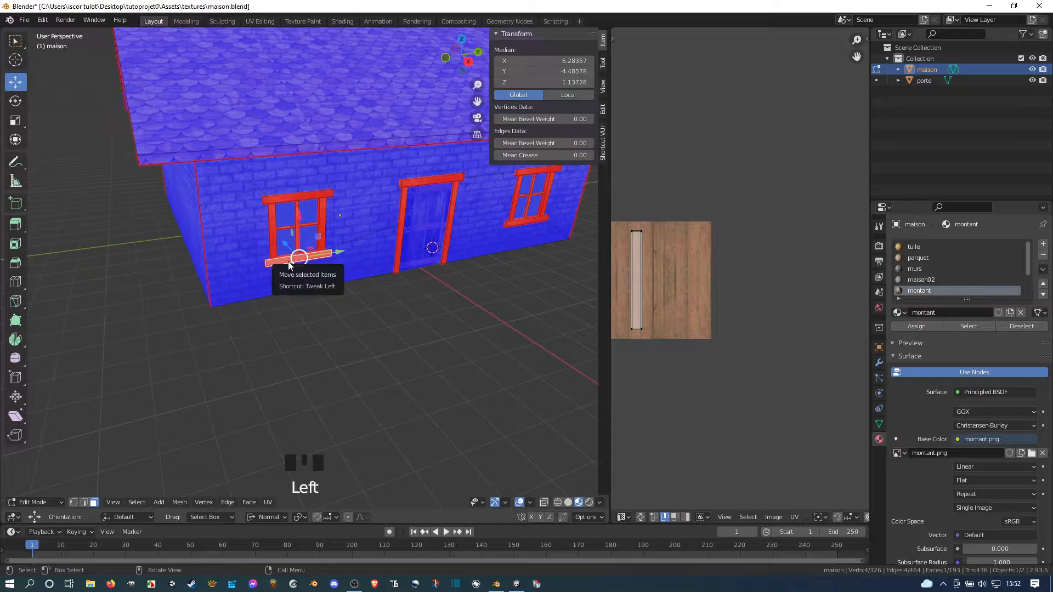
key("l")
key("l")
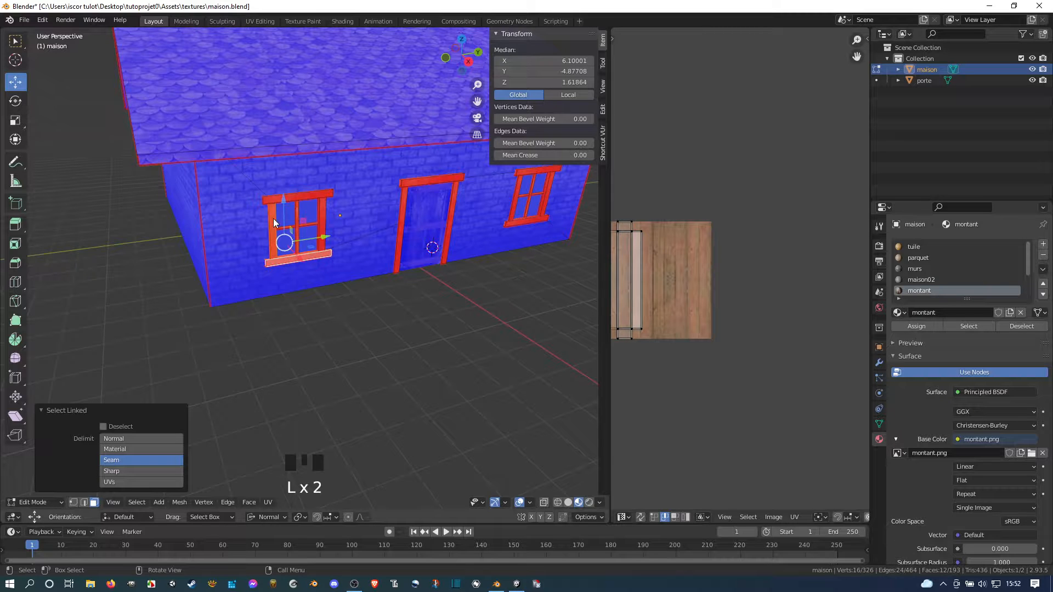
key("l")
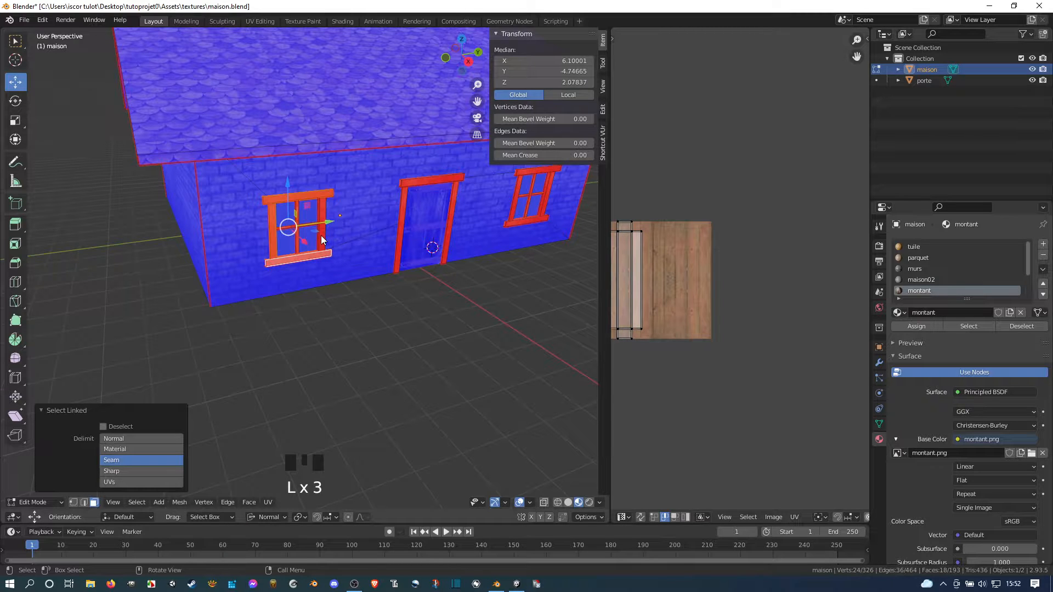
key("l")
key("l")
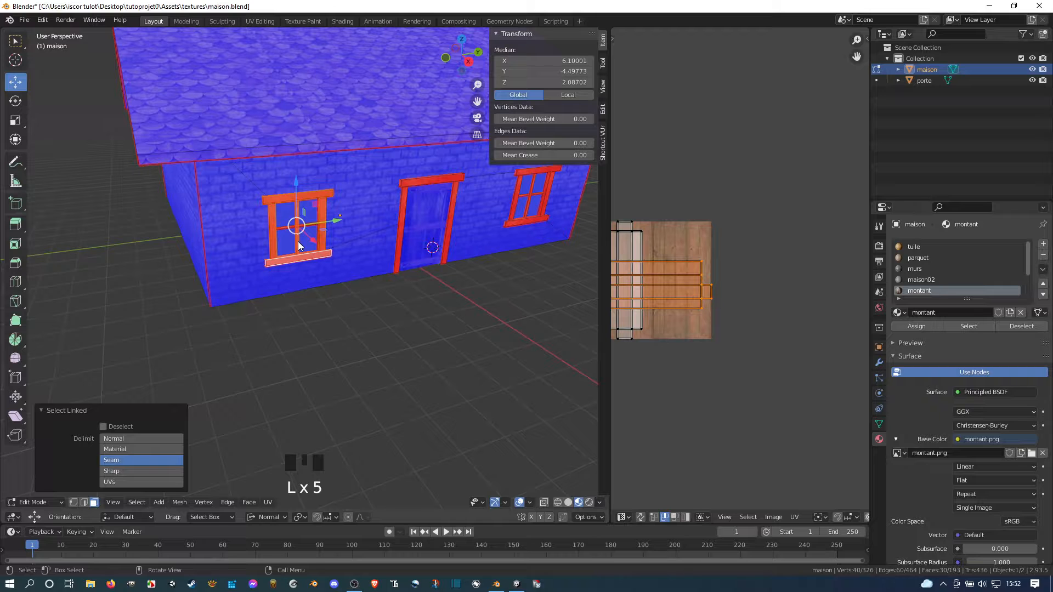
key("l")
key("shift+n")
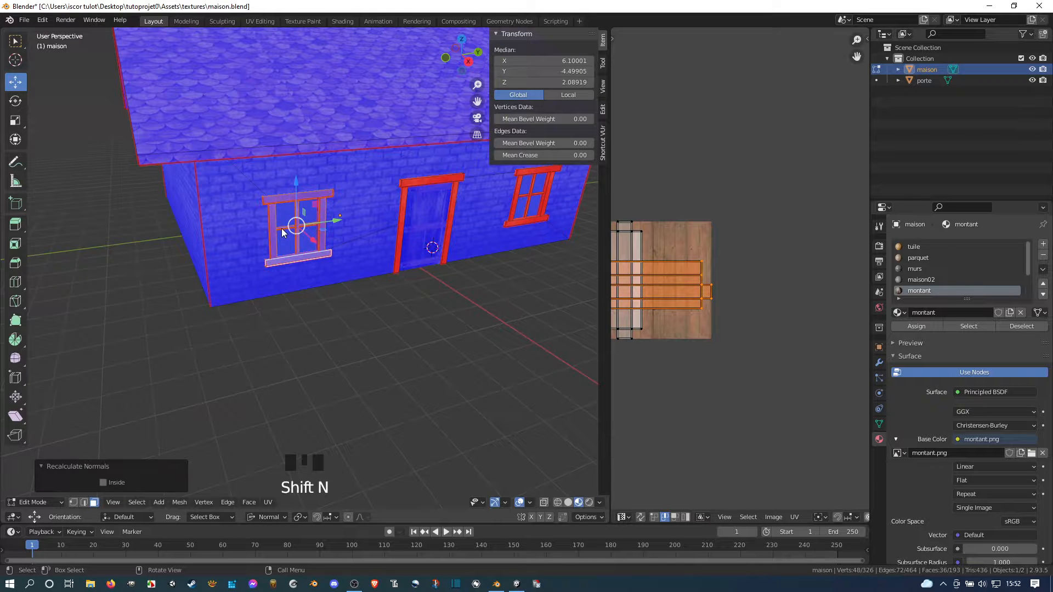
Select all linked pieces of the front door frame and recalculate their normals outward
middle_click_drag(423, 209, 328, 264, "shift")
scroll(301, 239, "up", 2)
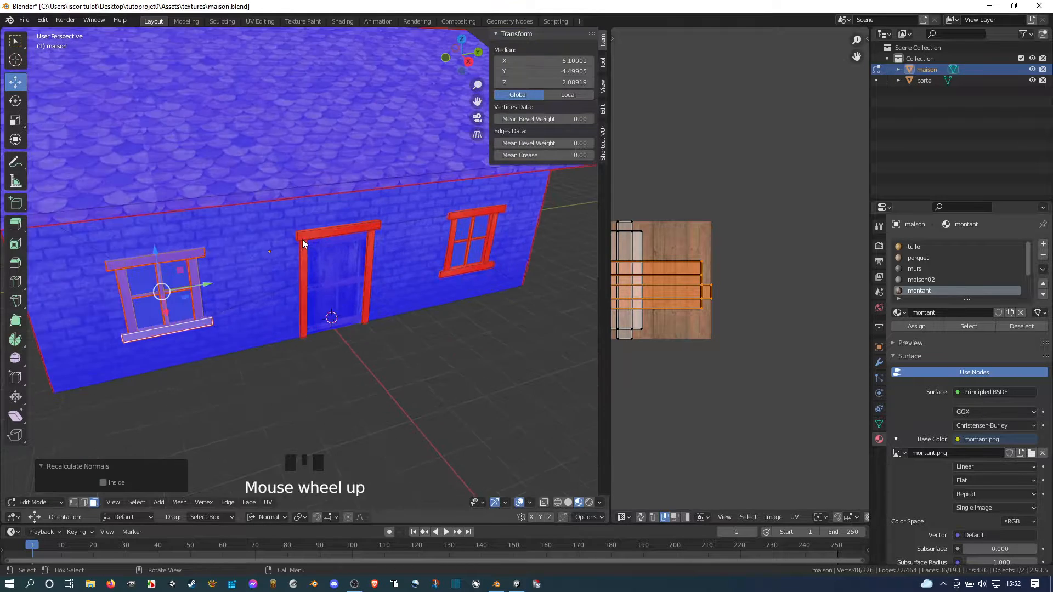
left_click(305, 242)
key("l")
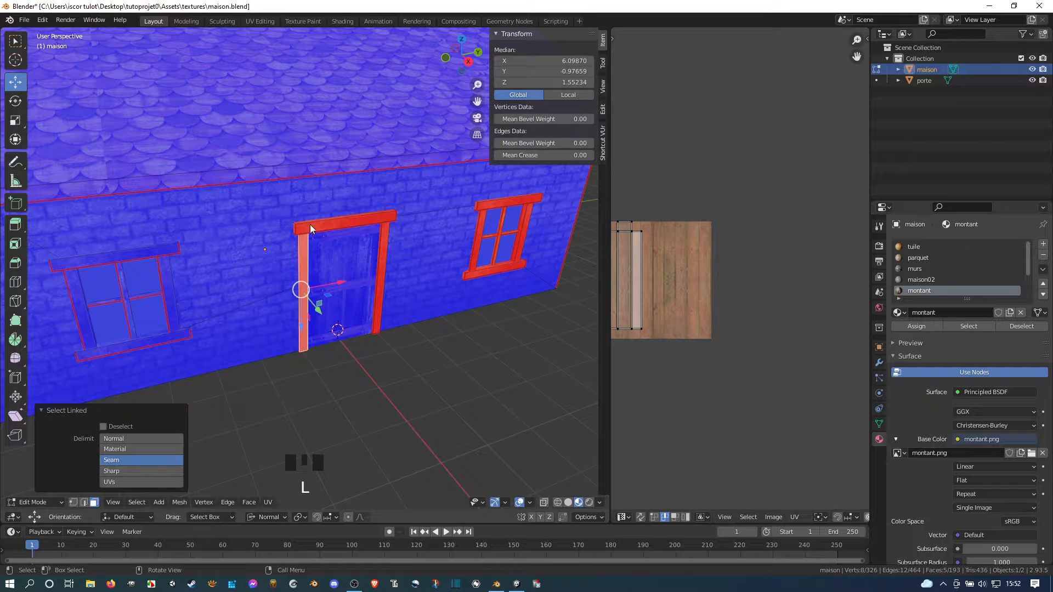
left_click(326, 225)
key("l")
key("l")
key("l")
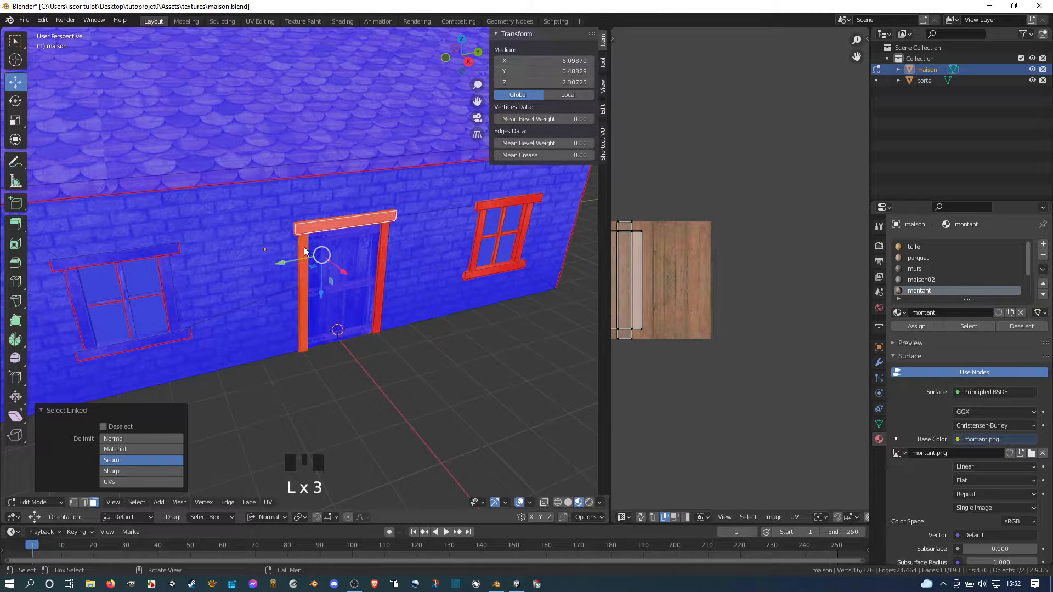
key("l")
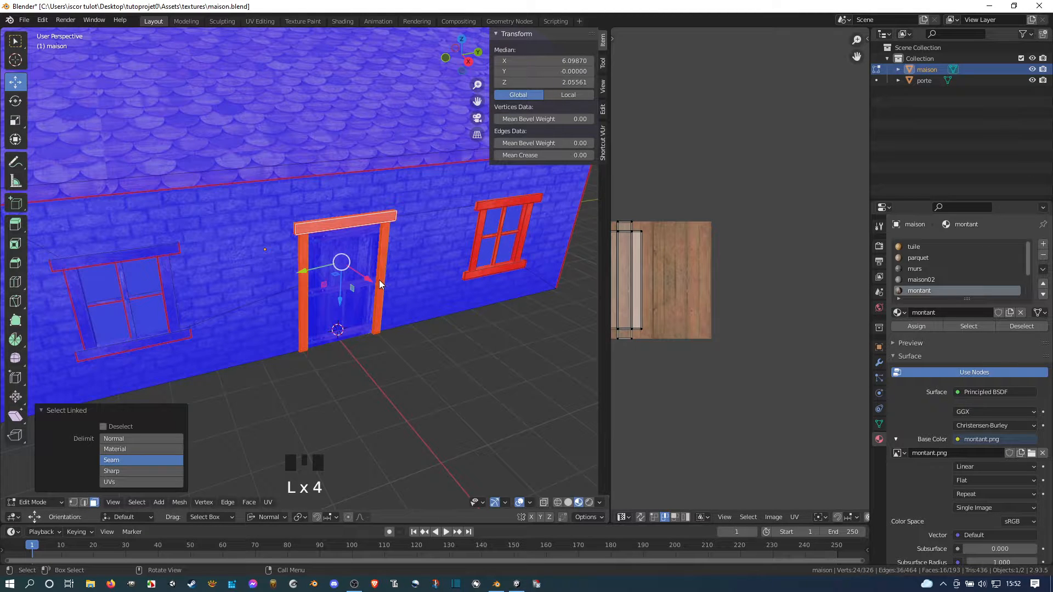
key("shift+n")
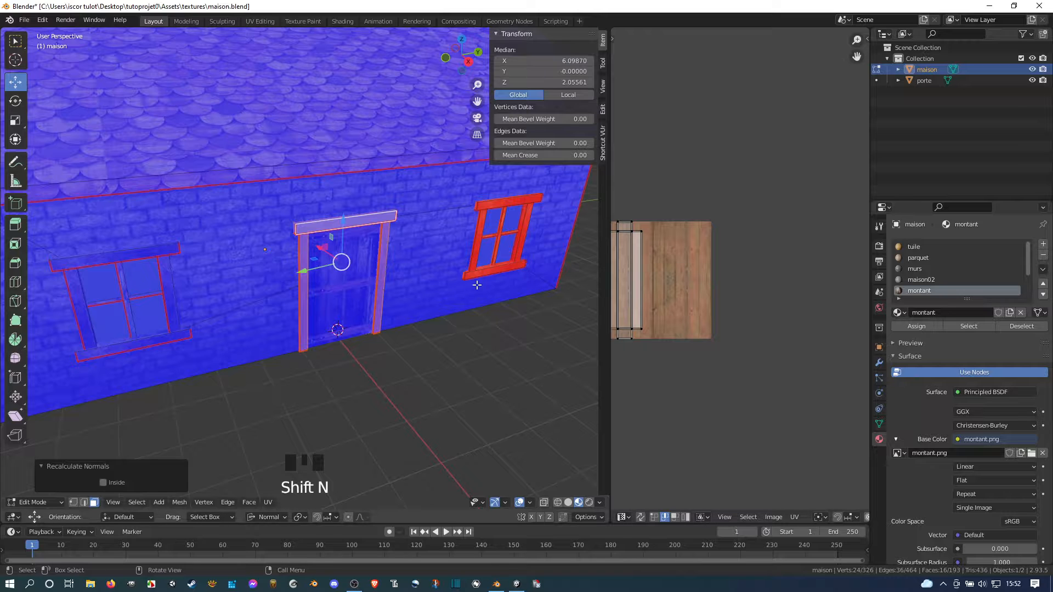
Select all linked frame pieces and crossbars of the front window on the positive Y side and recalculate their normals outward
left_click(491, 276)
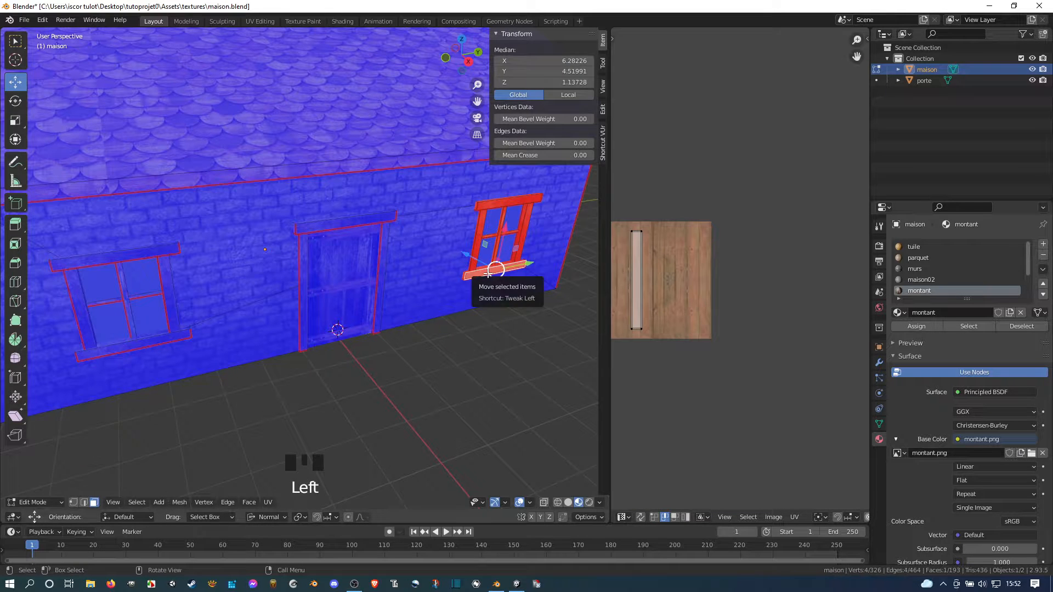
key("l")
key("l")
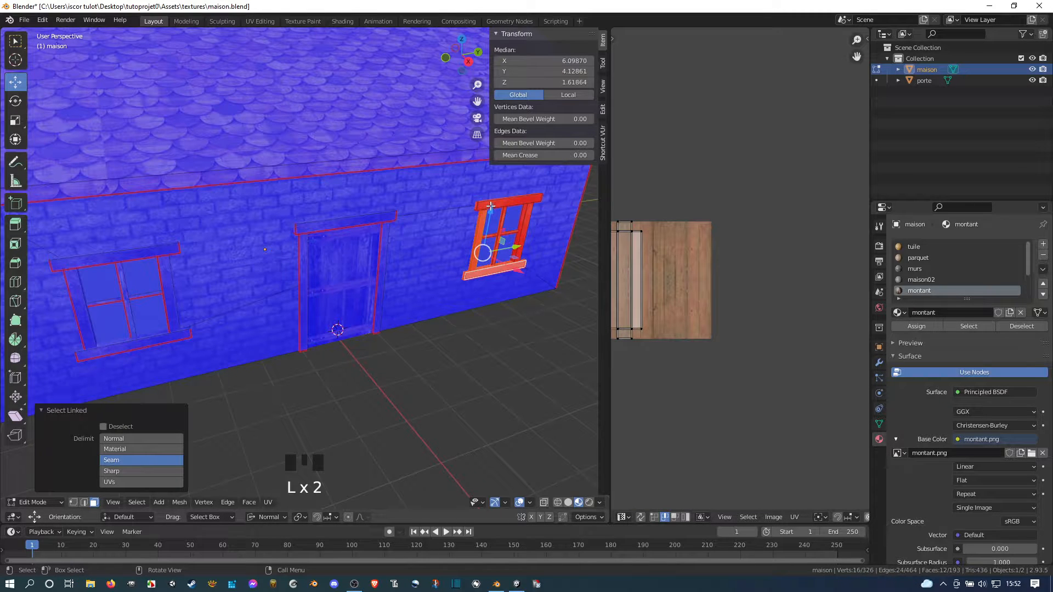
key("l")
key("l")
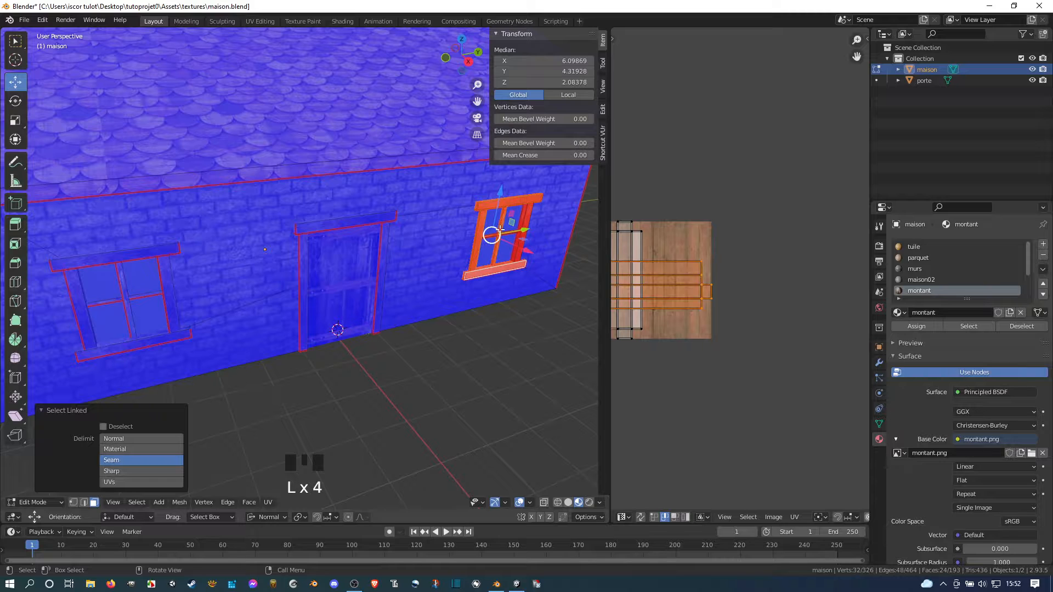
key("l")
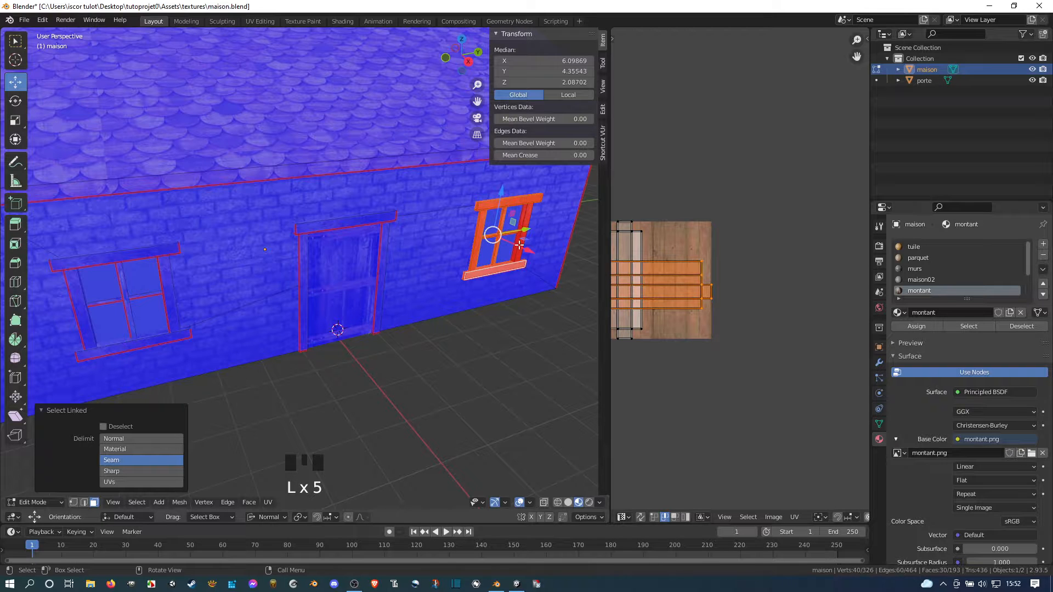
key("l")
key("l")
key("shift+n")
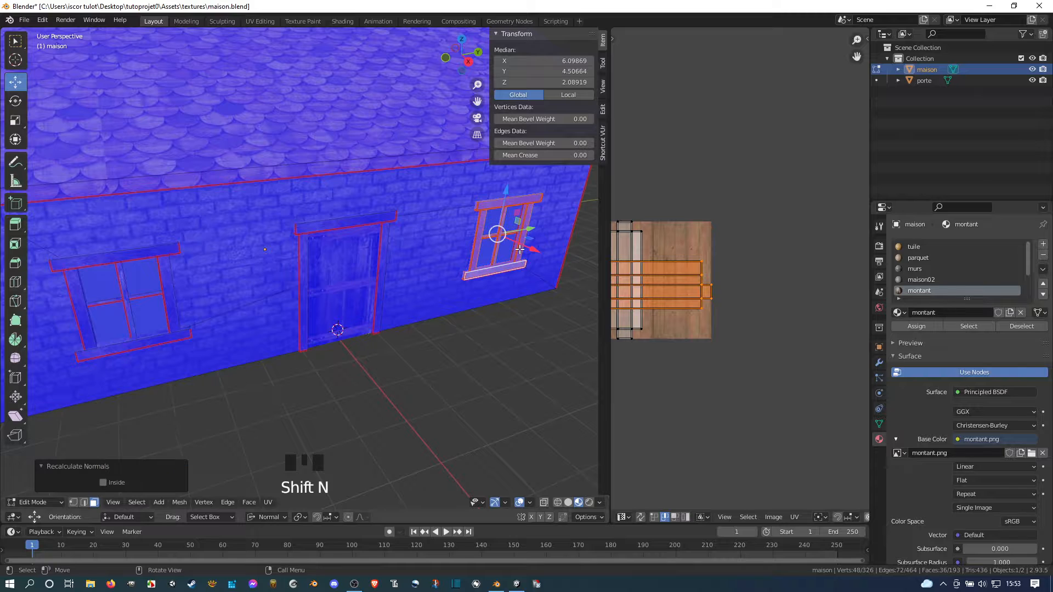
Select the glass panes of both front windows and recalculate their normals with Inside enabled
middle_click_drag(448, 241, 404, 238)
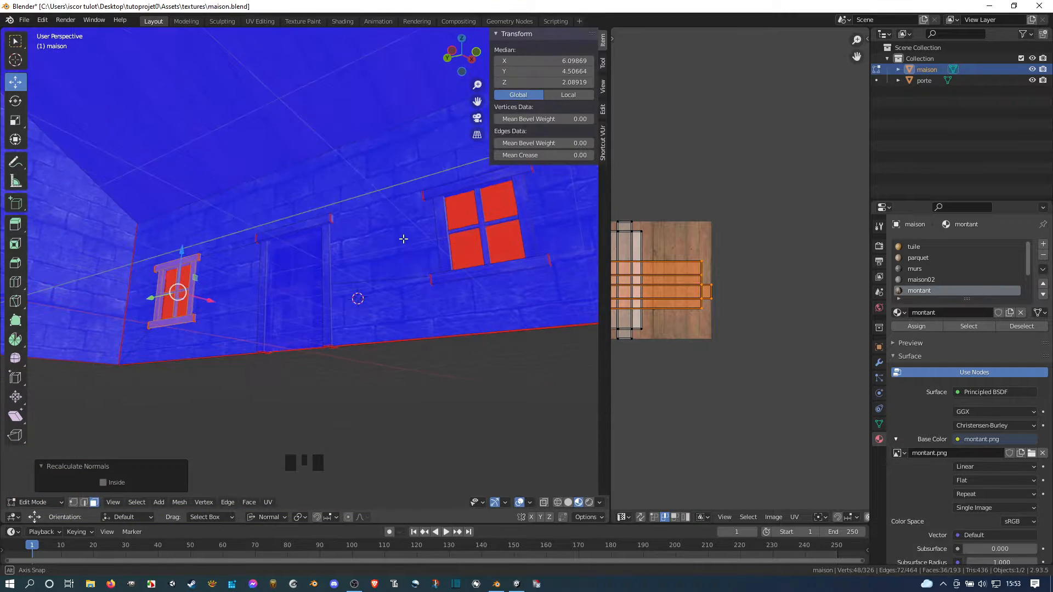
left_click(462, 247)
middle_click_drag(469, 251, 304, 303)
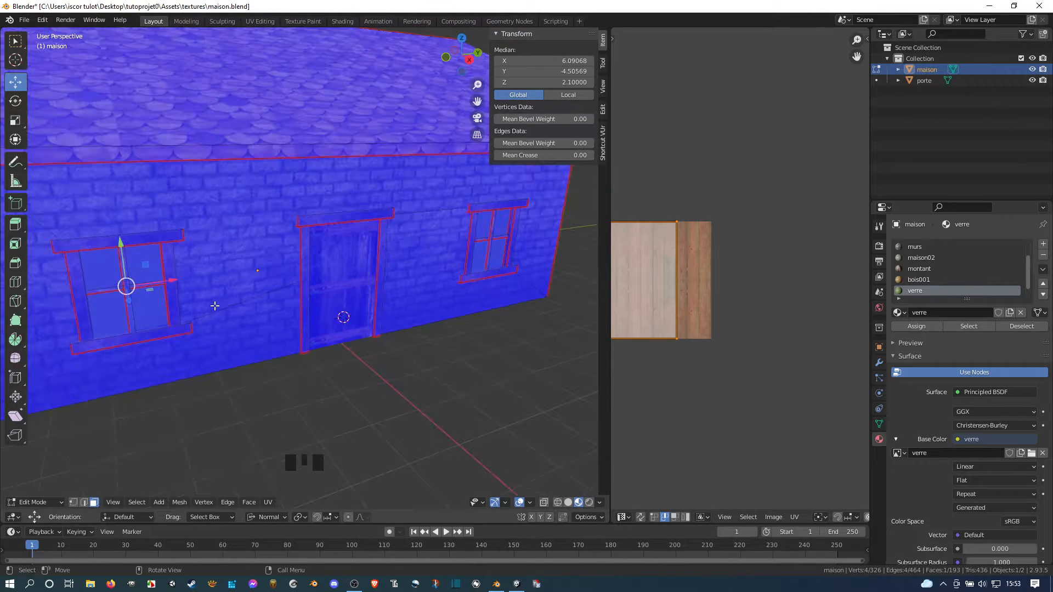
key("h")
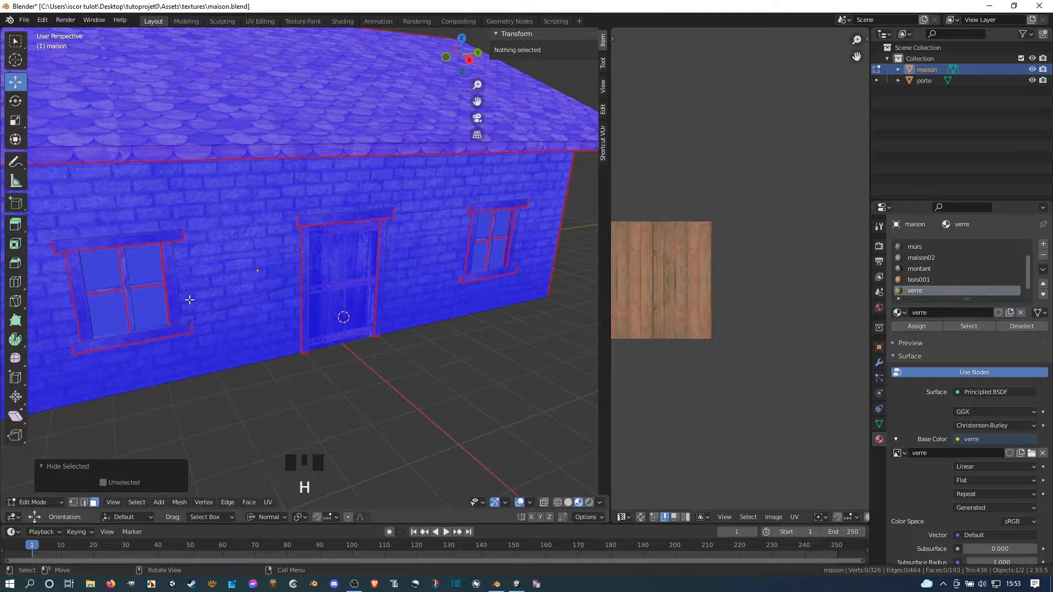
key("ctrl+z")
middle_click_drag(186, 298, 206, 287)
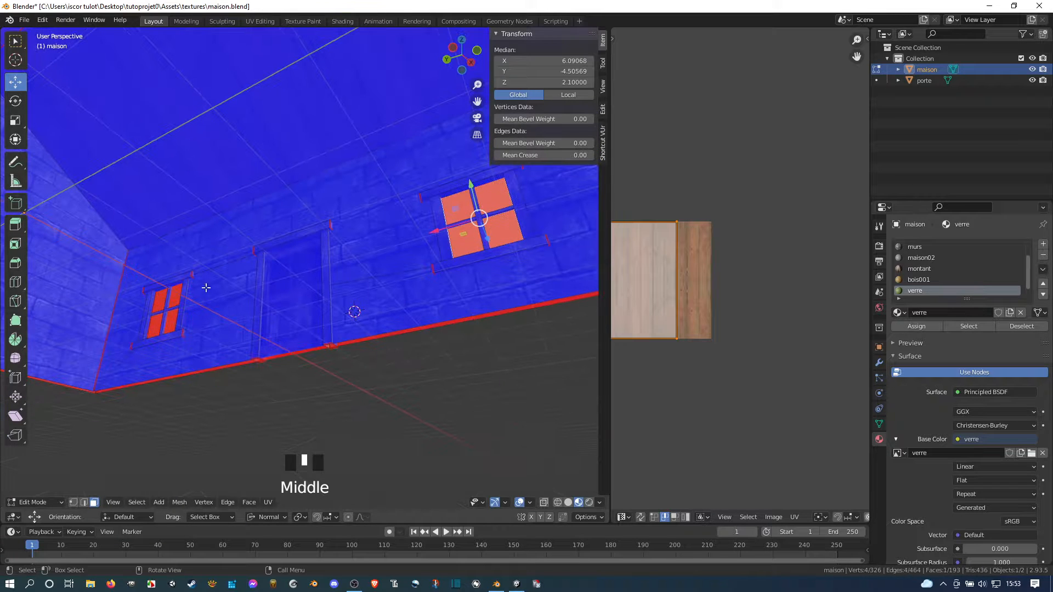
left_click(158, 318, "shift")
key("shift+n")
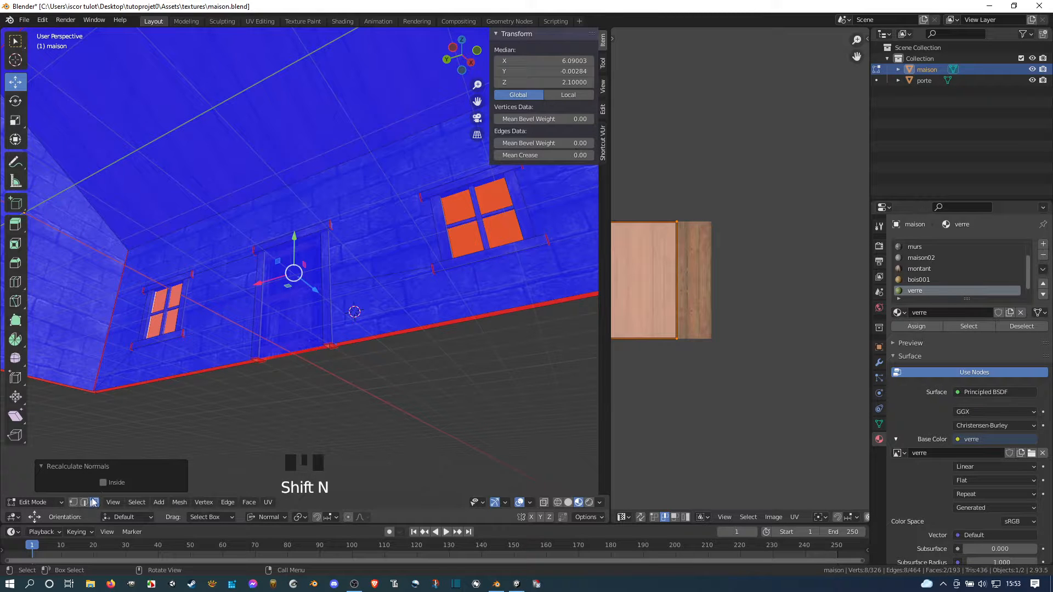
left_click(103, 482)
middle_click_drag(289, 413, 176, 360)
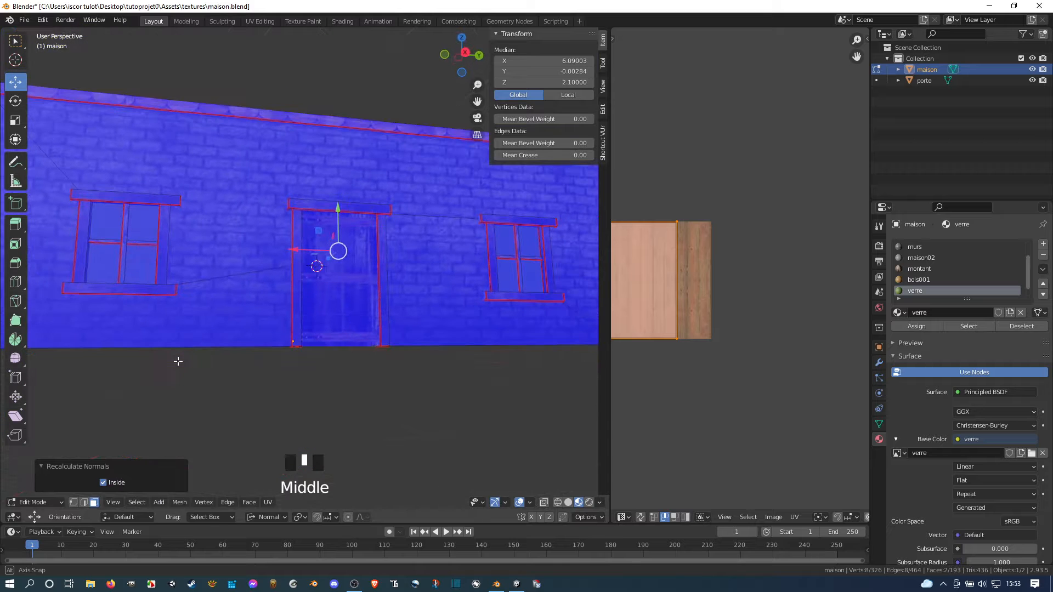
Add the glass panes of both rear windows to the selection and recalculate all four panes' normals outward
middle_click_drag(125, 387, 322, 251, "shift")
scroll(140, 231, "down", 4)
mouse_move(141, 230)
middle_mouse_down()
mouse_move(228, 249)
mouse_move(120, 230)
middle_mouse_up()
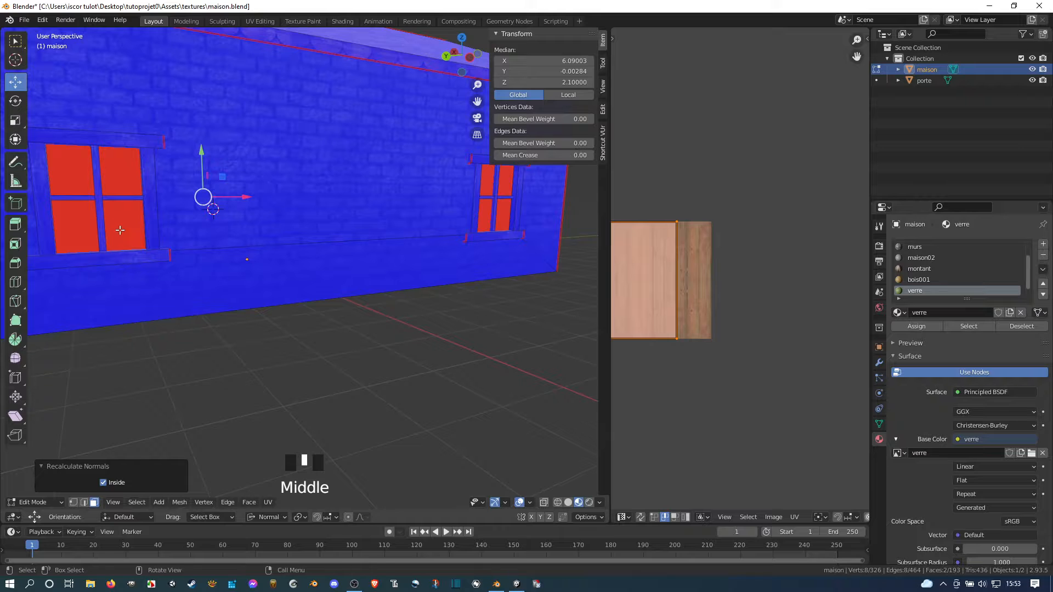
left_click(120, 230, "shift")
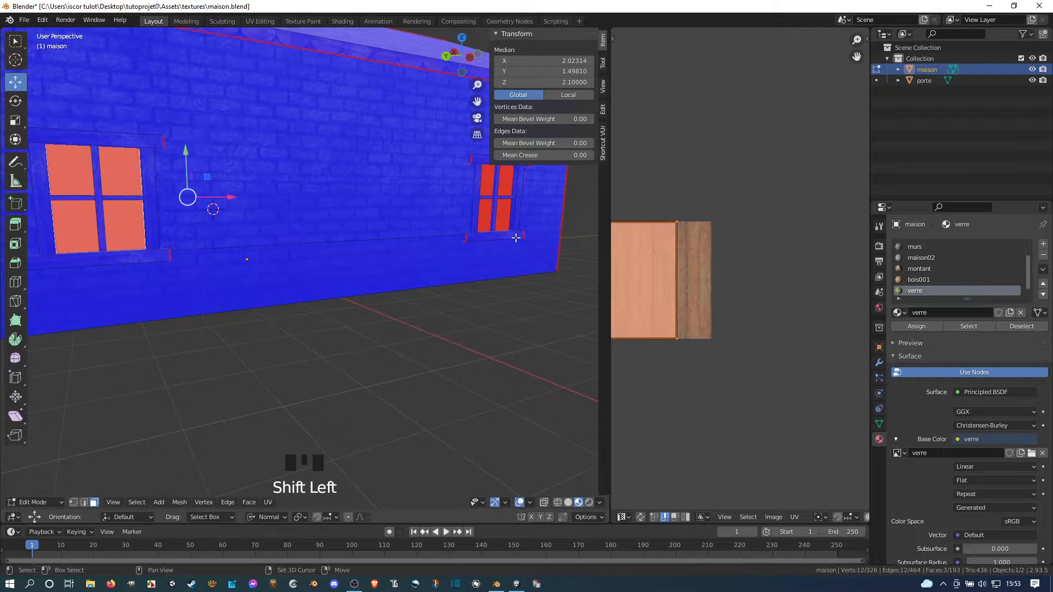
left_click(482, 221, "shift")
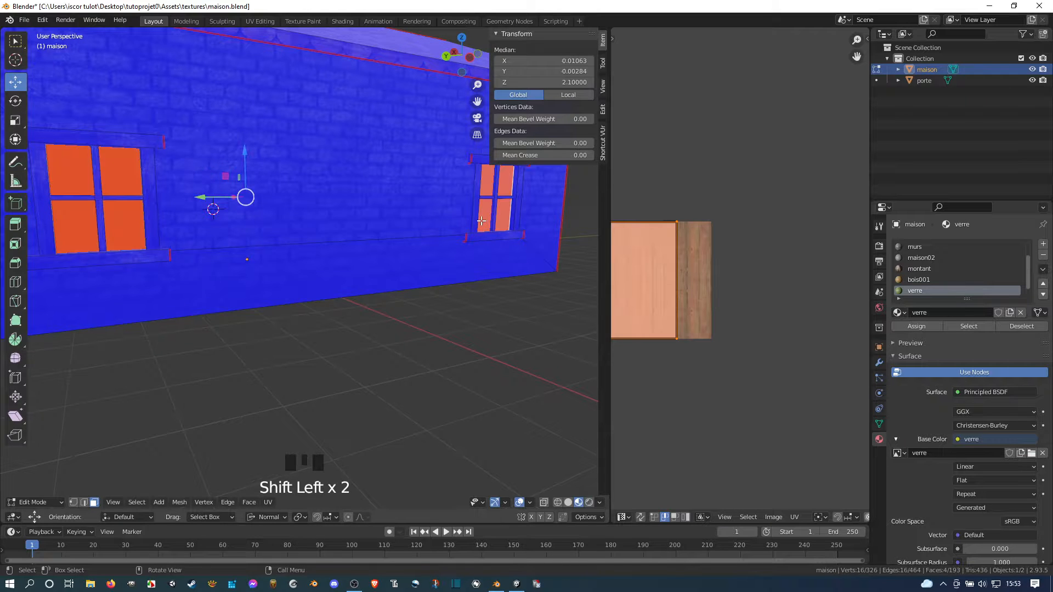
key("shift+n")
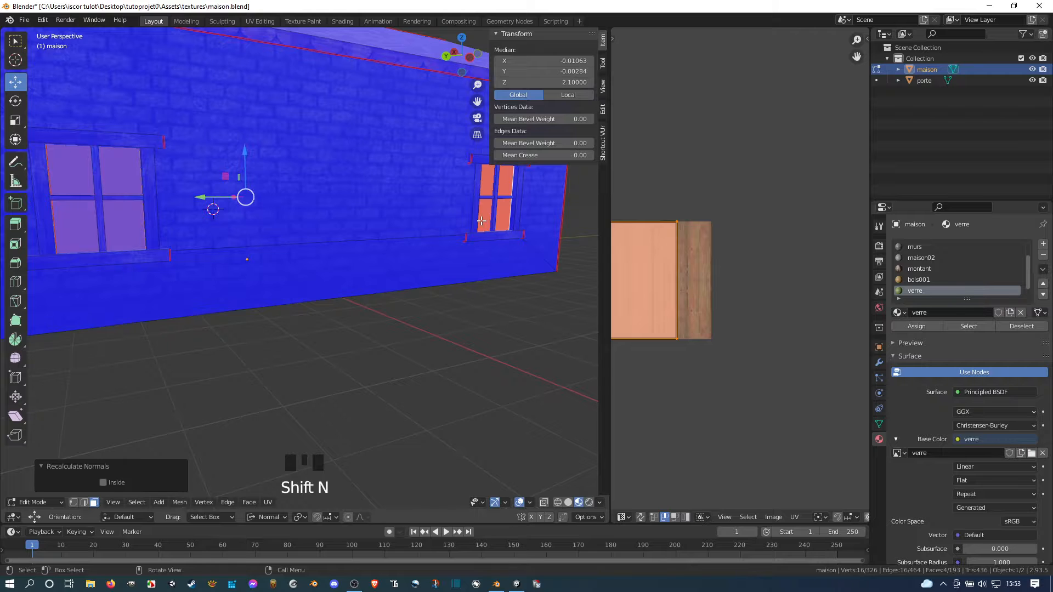
Select only the rear glass pane on the negative Y side and recalculate its normals with Inside enabled
left_click(482, 221)
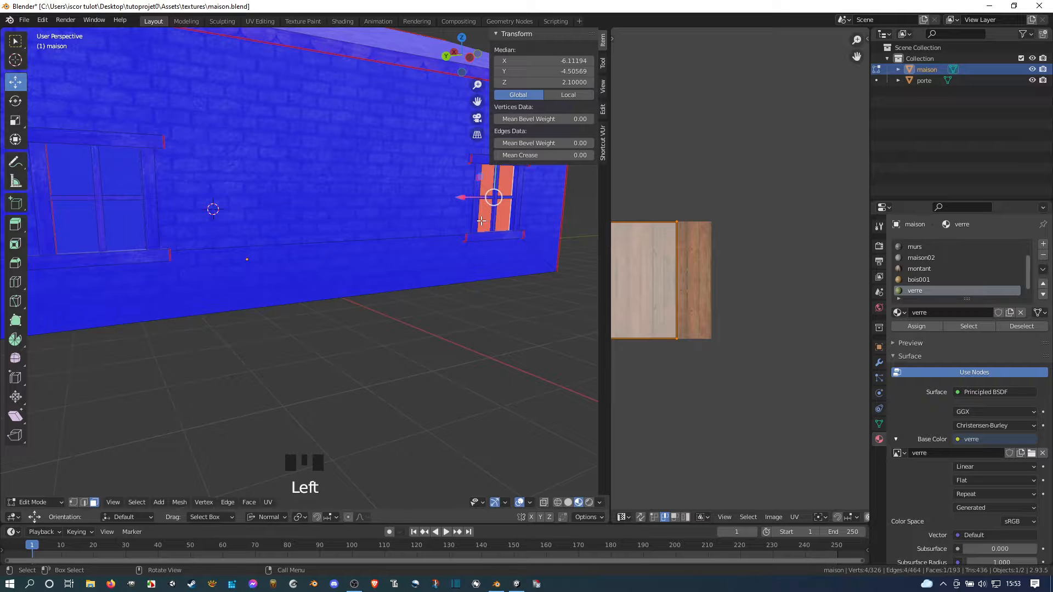
key("shift+n")
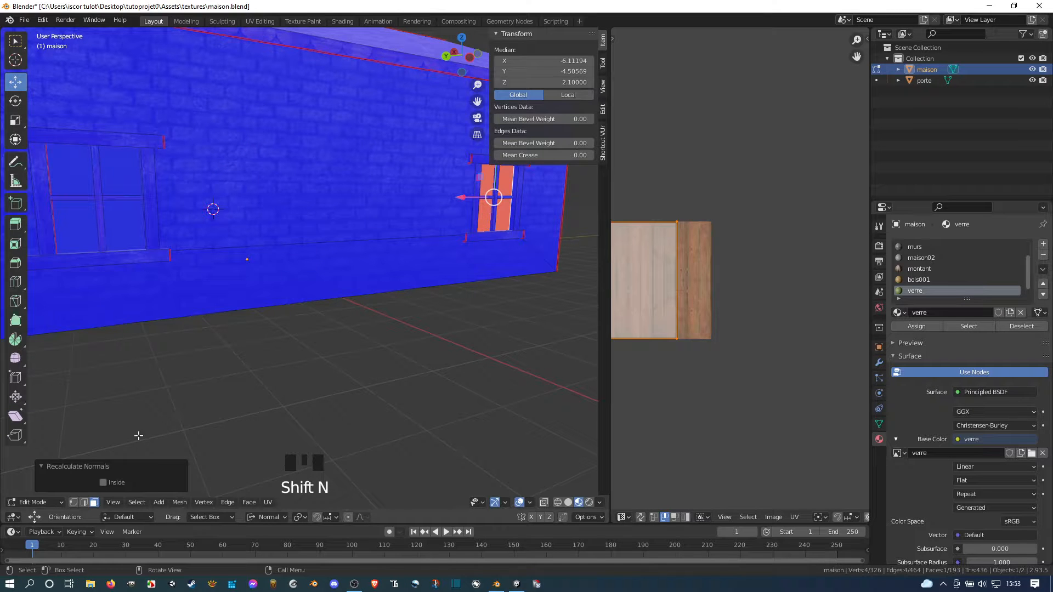
left_click(103, 482)
Select the front glass pane on the positive Y side from inside the house and recalculate its normals with Inside enabled
middle_click_drag(287, 313, 198, 253)
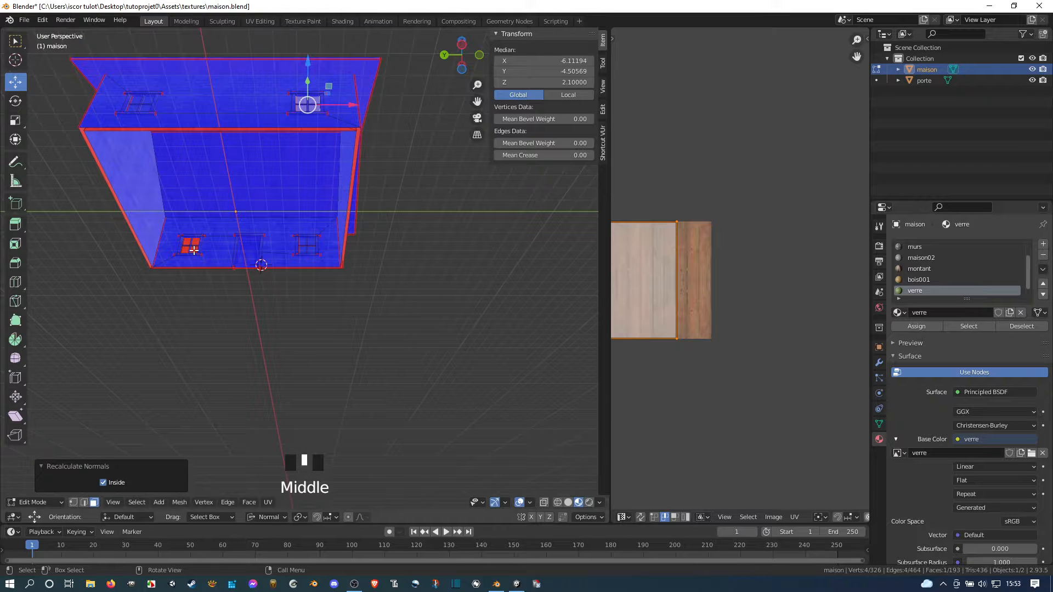
left_click(193, 250)
key("shift+n")
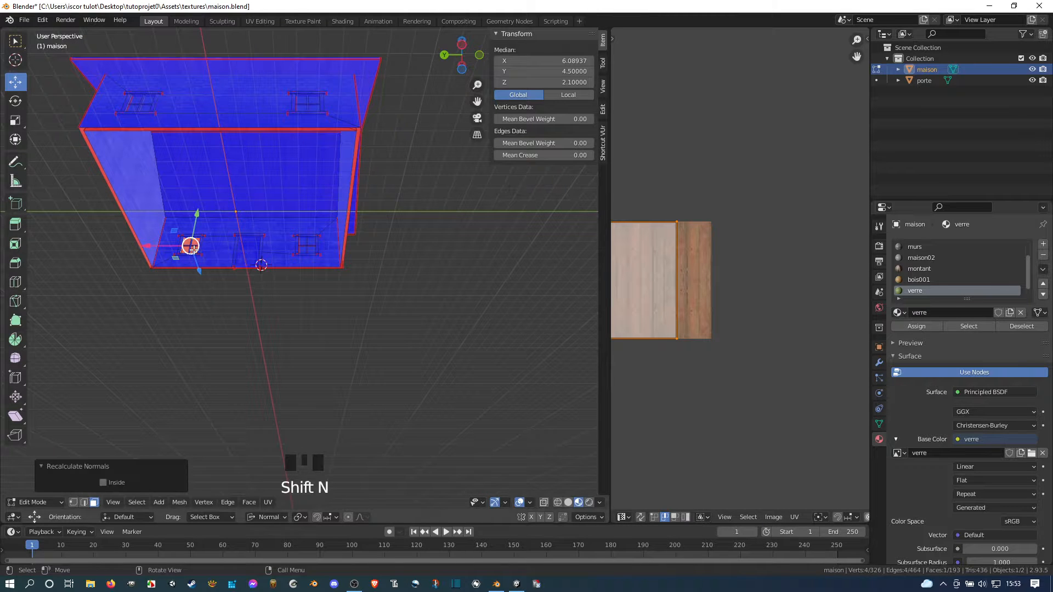
left_click(103, 483)
Turn off the Face Orientation overlay and save maison.blend
middle_click_drag(110, 433, 279, 300)
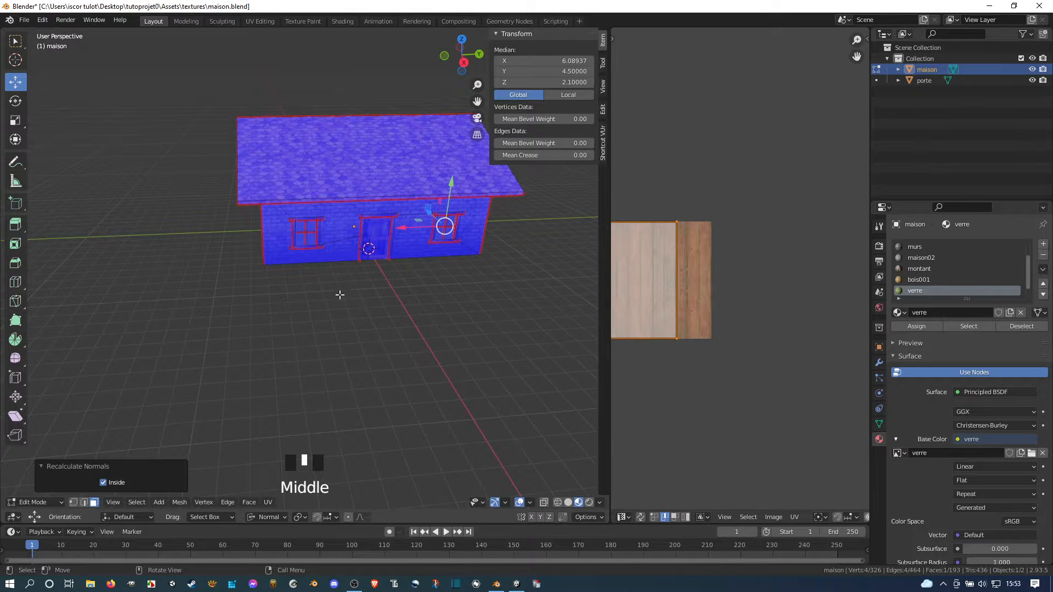
left_click(530, 504)
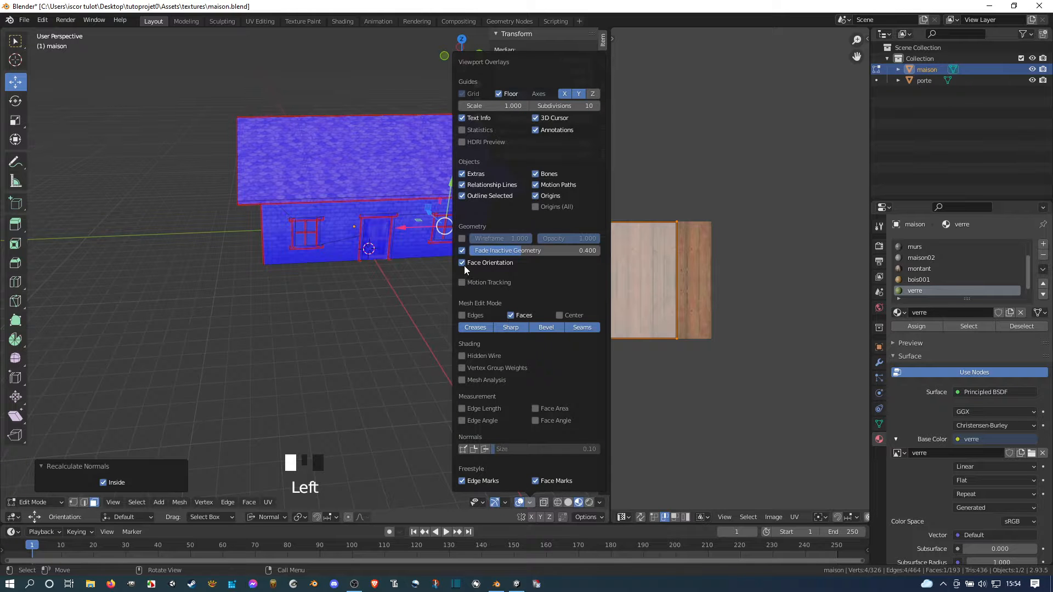
left_click(463, 264)
middle_click_drag(234, 291, 279, 269)
left_click(26, 21)
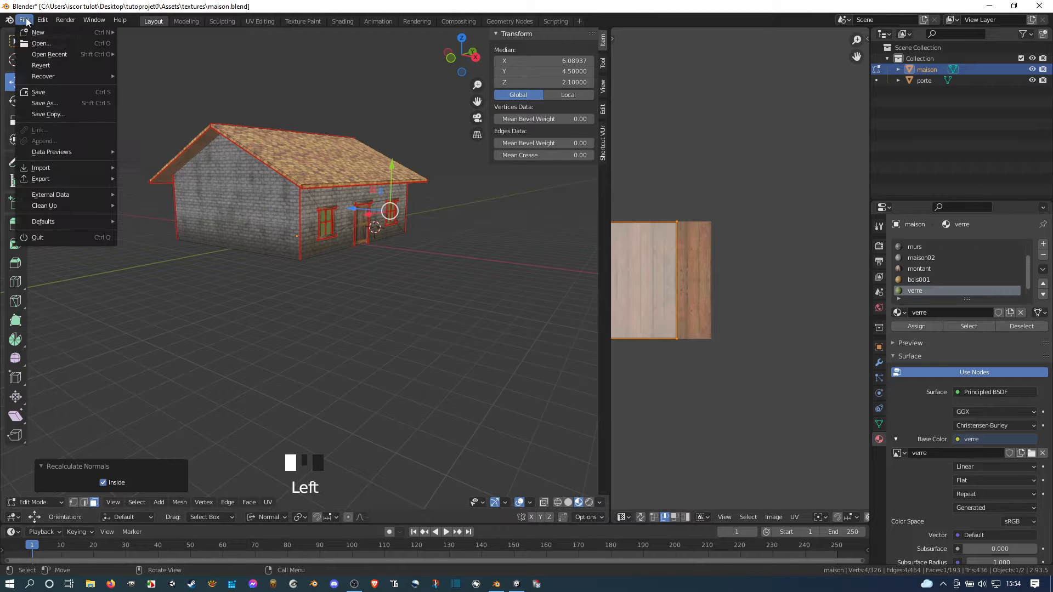
left_click(38, 91)
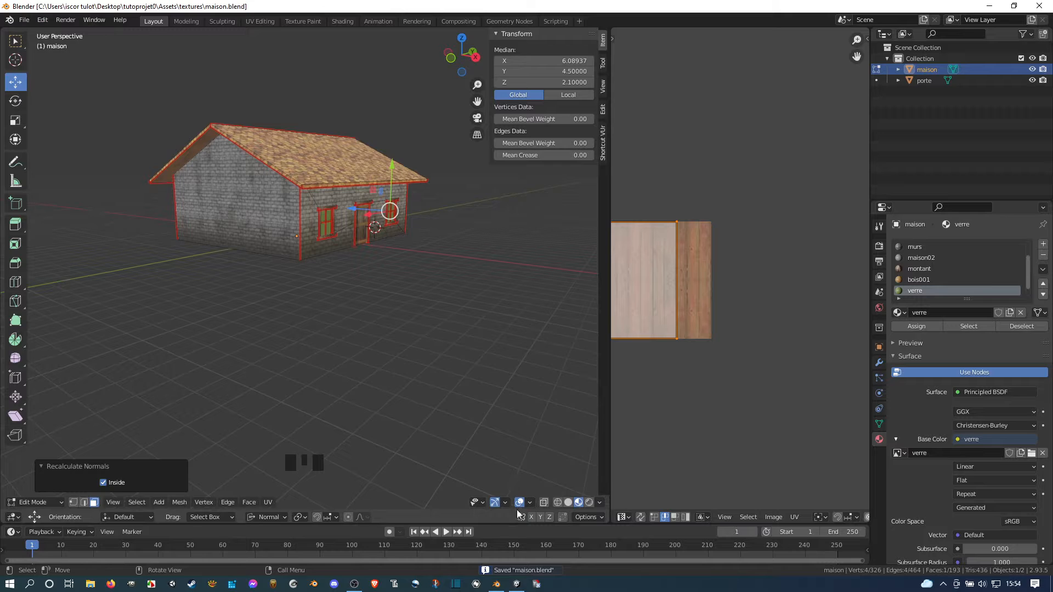
Switch to Unity and examine the reimported house's roof, walls, windows and door from several sides
left_click(516, 584)
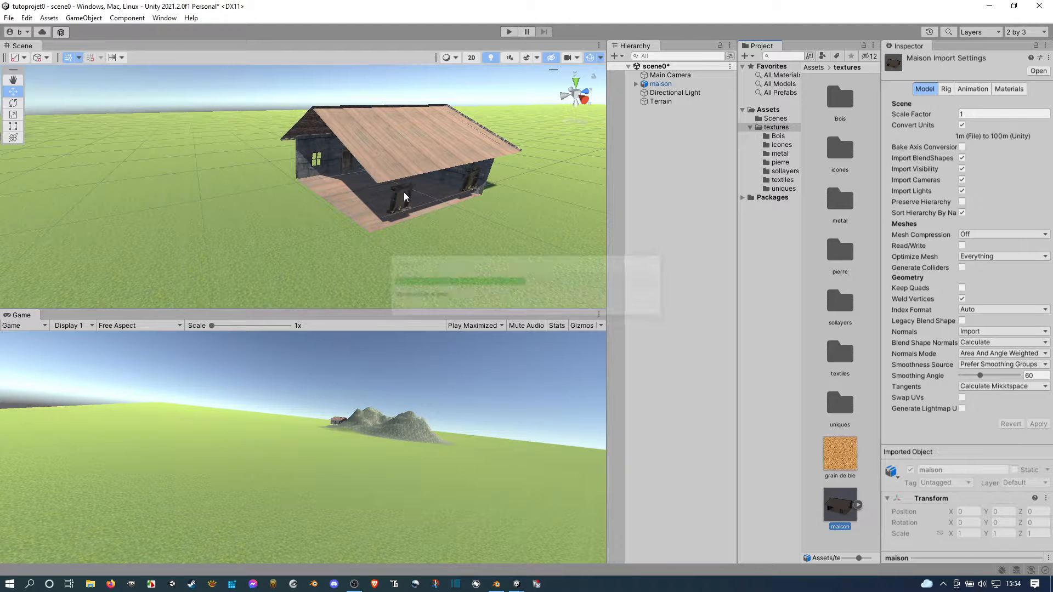
middle_click_drag(401, 230, 310, 194)
middle_click_drag(171, 153, 263, 176)
middle_click_drag(428, 214, 377, 215)
right_click_drag(377, 215, 314, 211)
middle_click_drag(317, 215, 235, 212)
right_click_drag(236, 212, 319, 225)
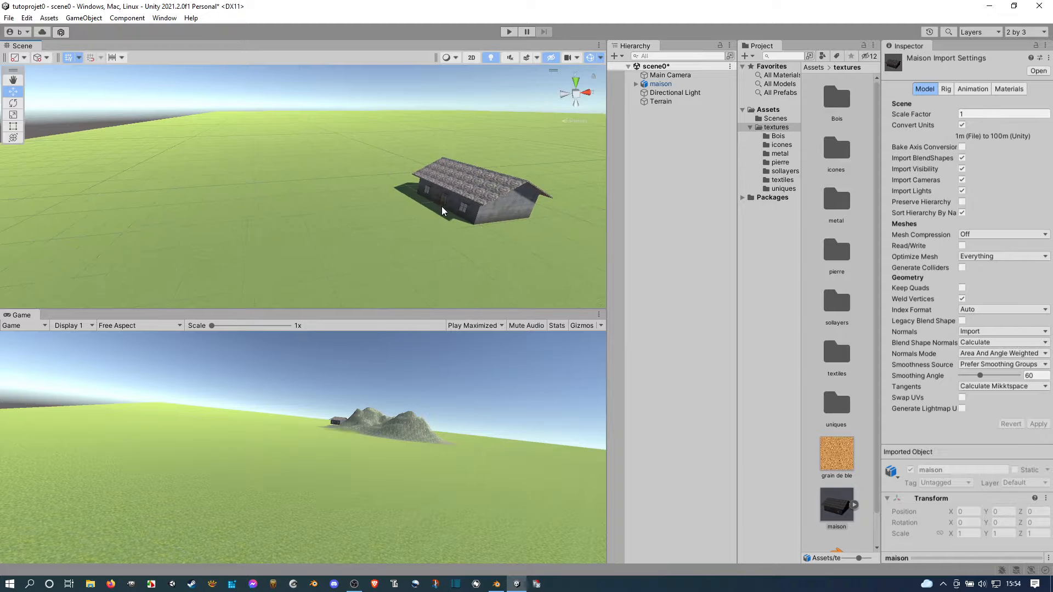
middle_click_drag(482, 219, 446, 215)
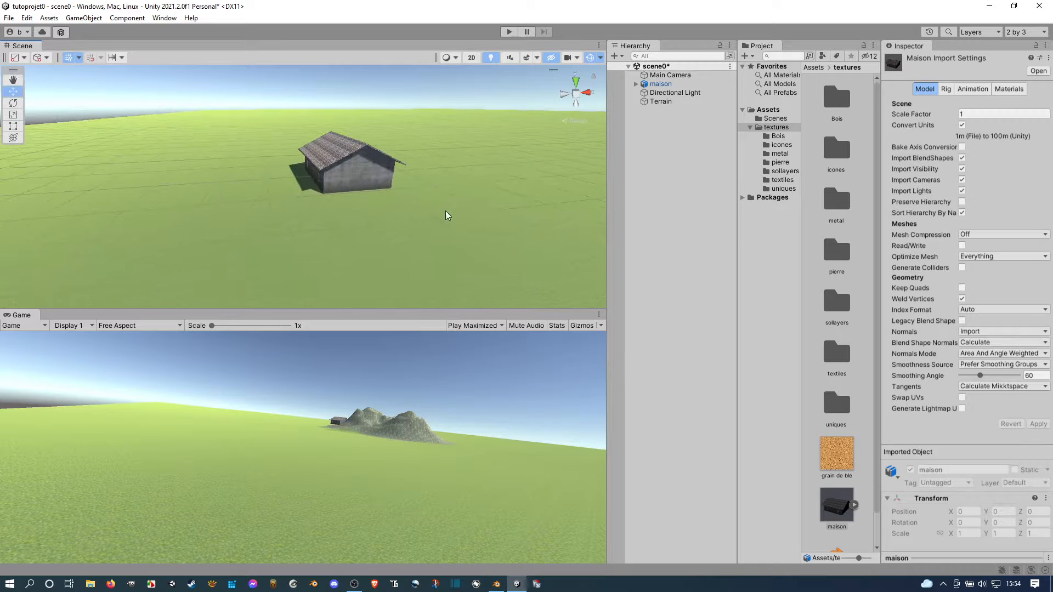
scroll(333, 187, "up", 10)
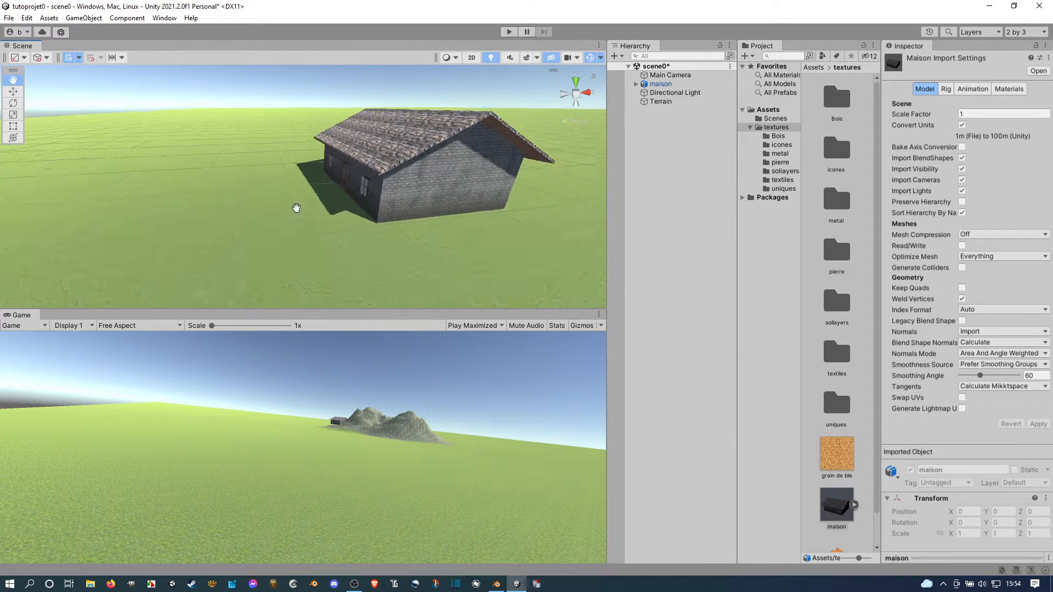
left_click_drag(270, 204, 303, 233, "alt")
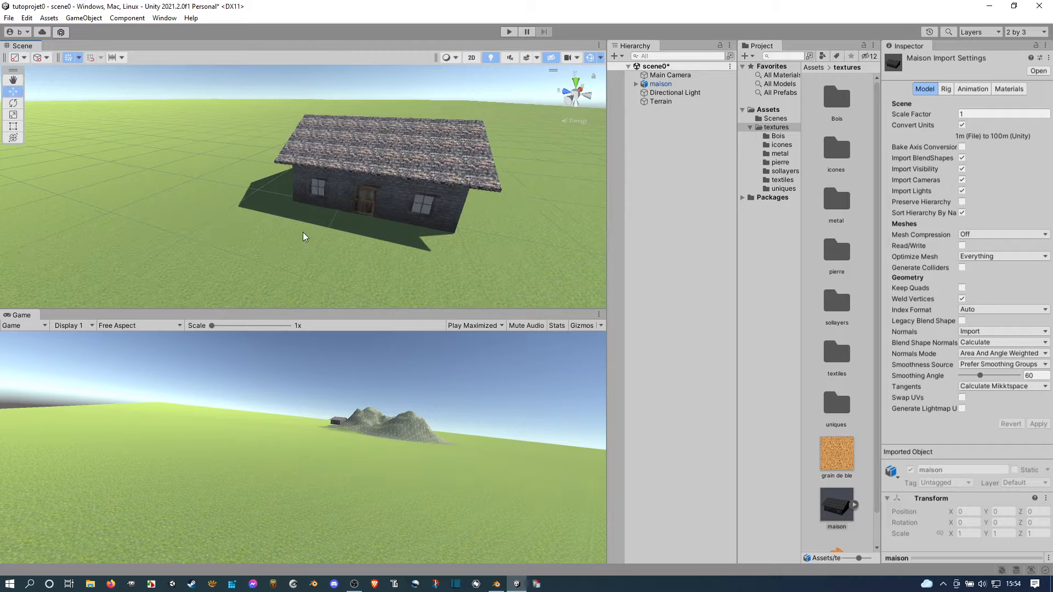
left_click_drag(362, 206, 325, 216, "alt")
middle_click_drag(325, 213, 342, 188)
left_click_drag(306, 178, 359, 207, "alt")
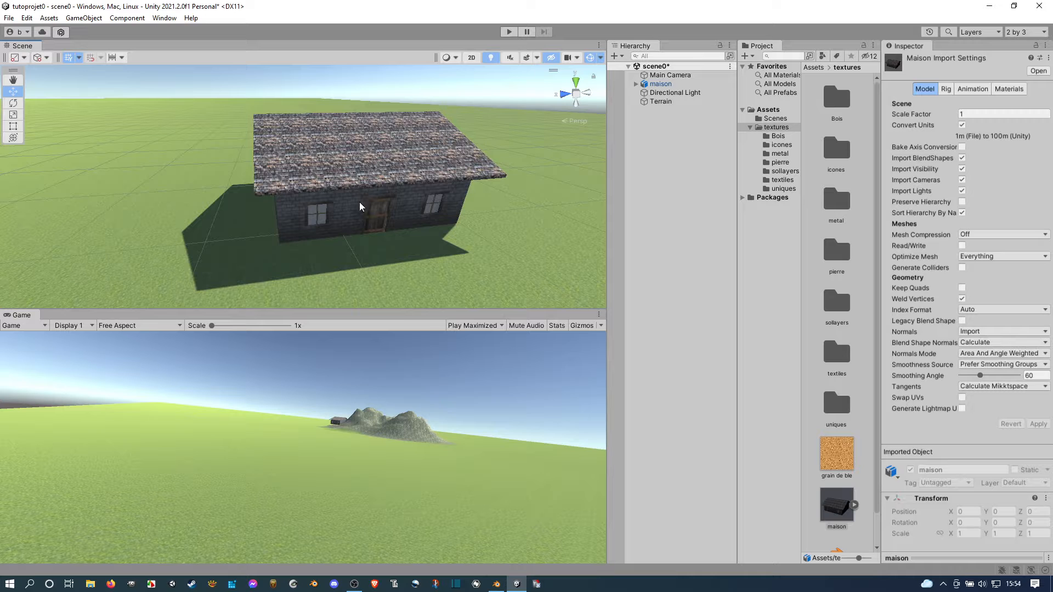
Select the house's door object, porte, in the scene
left_click(375, 222)
left_click(370, 216)
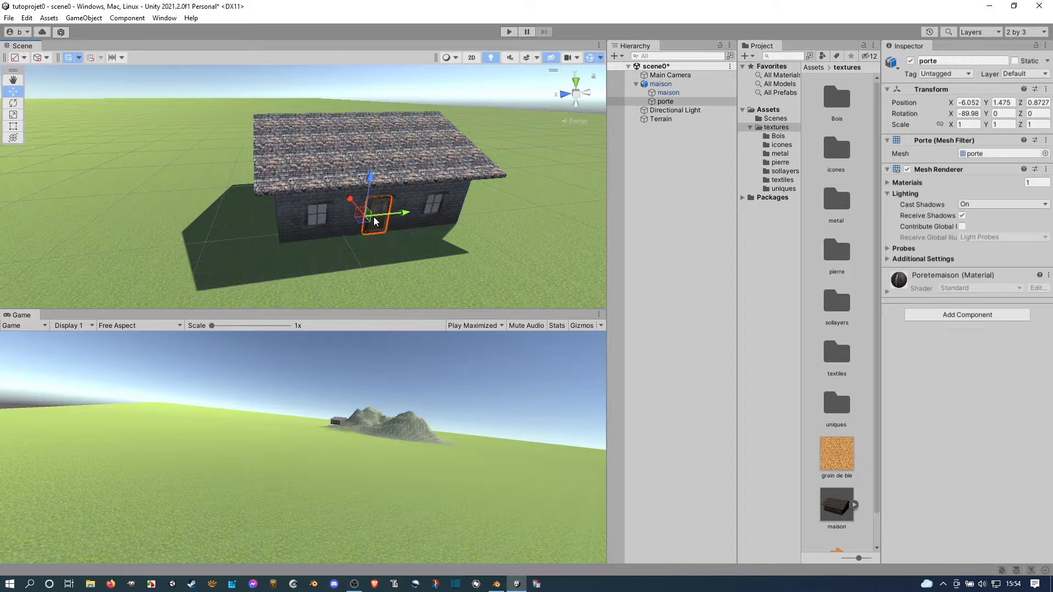
Rotate the door about its vertical hinge axis with the Rotate tool to test its swing, and undo the rotation
key("f")
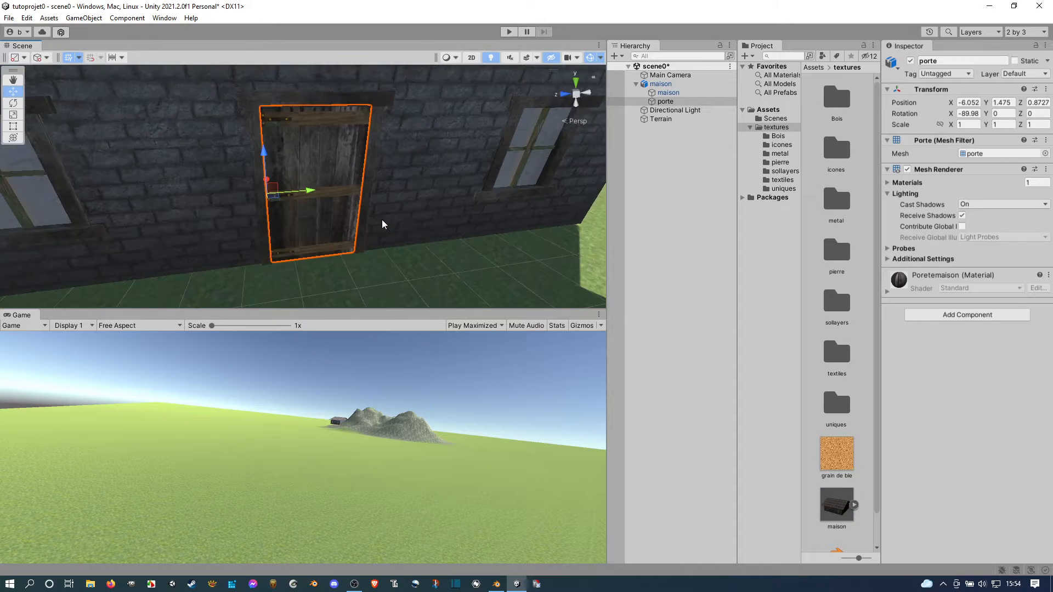
middle_click_drag(323, 260, 309, 239)
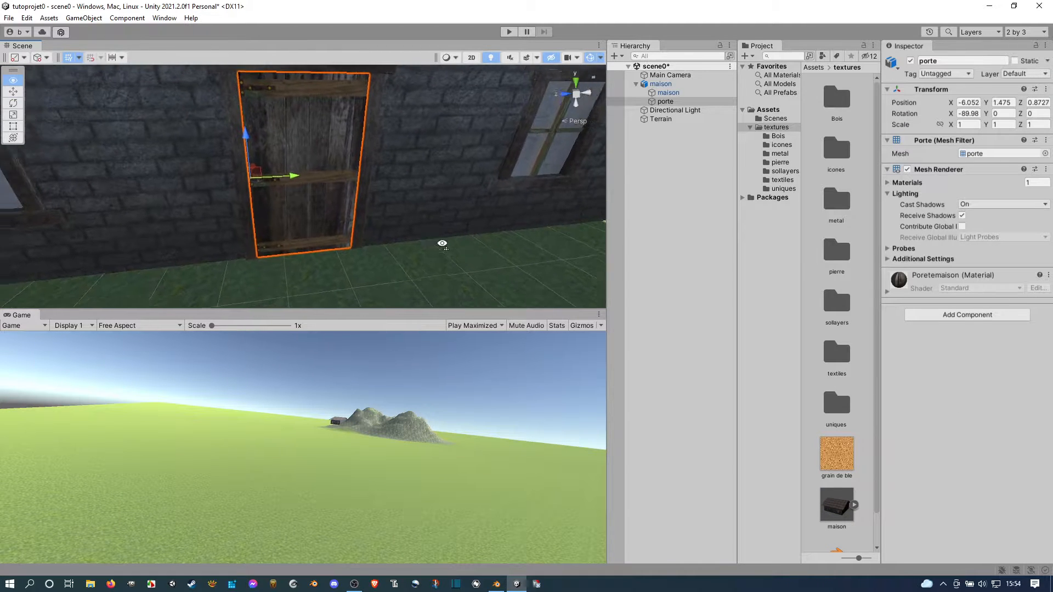
right_click_drag(441, 243, 353, 216)
middle_click_drag(341, 208, 277, 153)
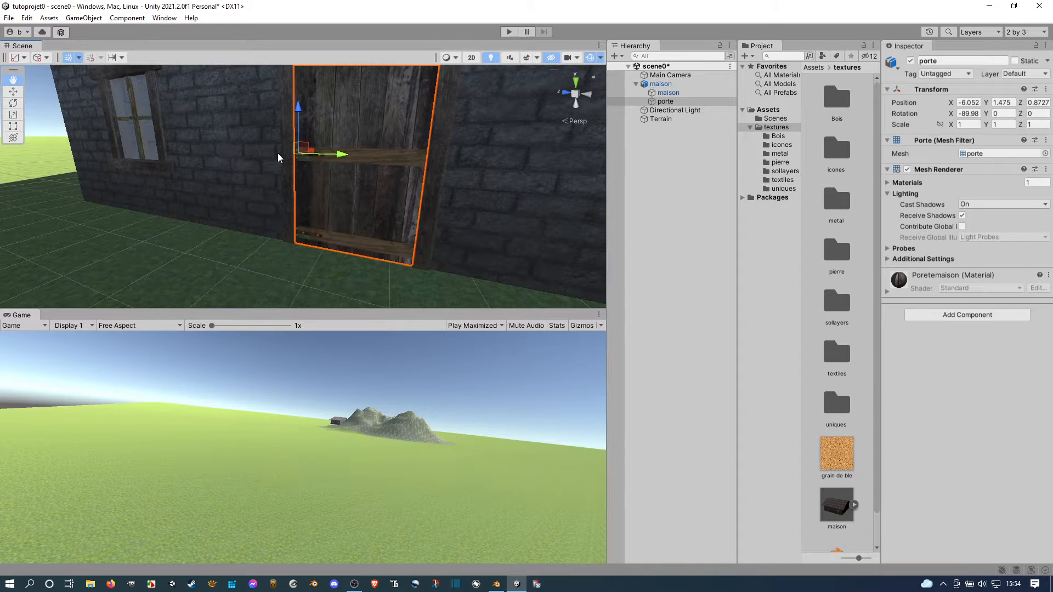
left_click(13, 103)
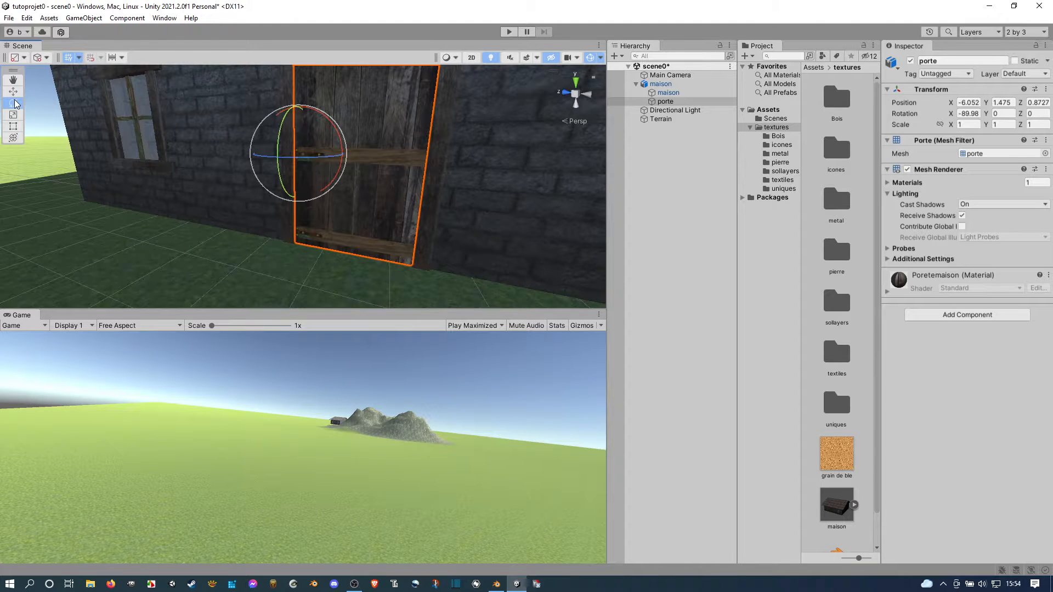
left_click_drag(317, 157, 326, 176)
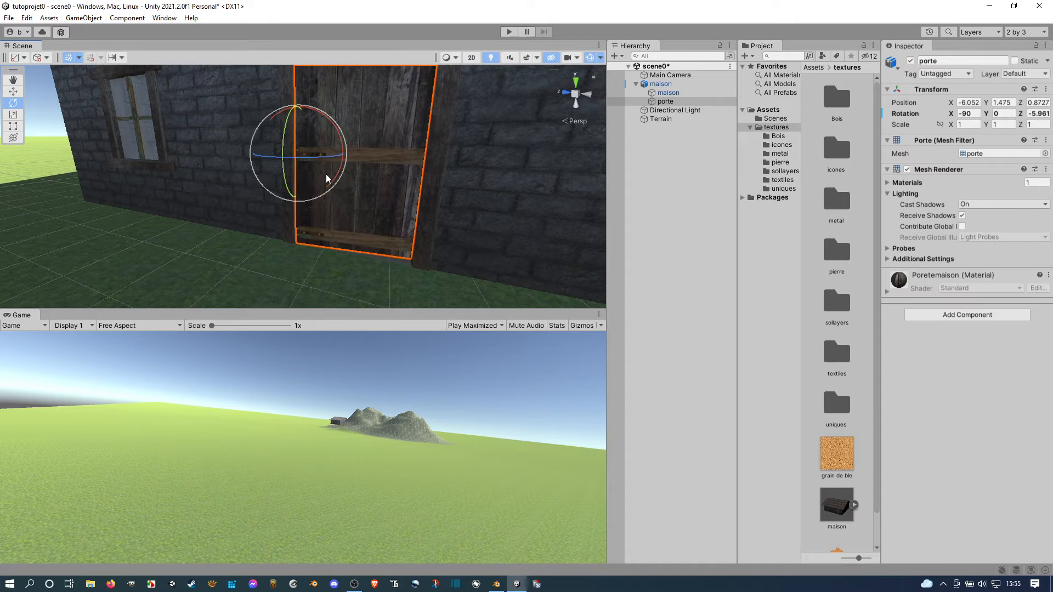
key("ctrl+z")
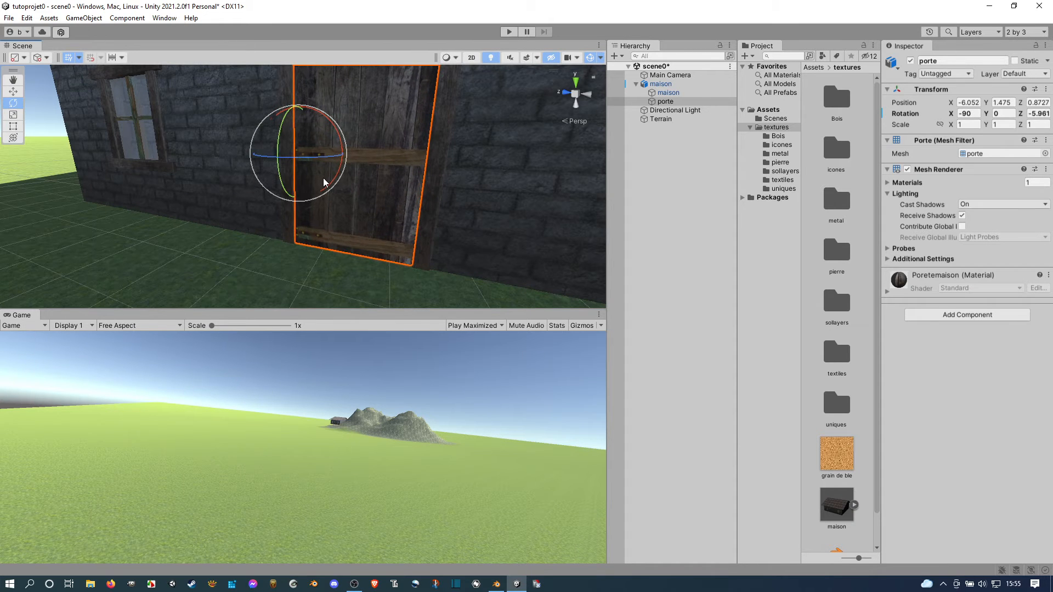
scroll(289, 186, "down", 3)
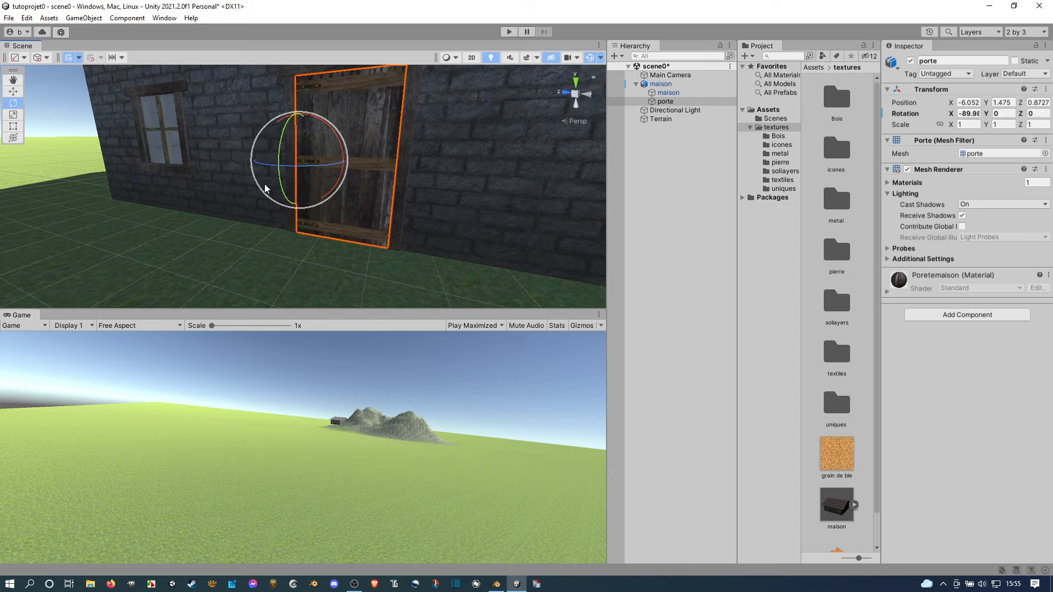